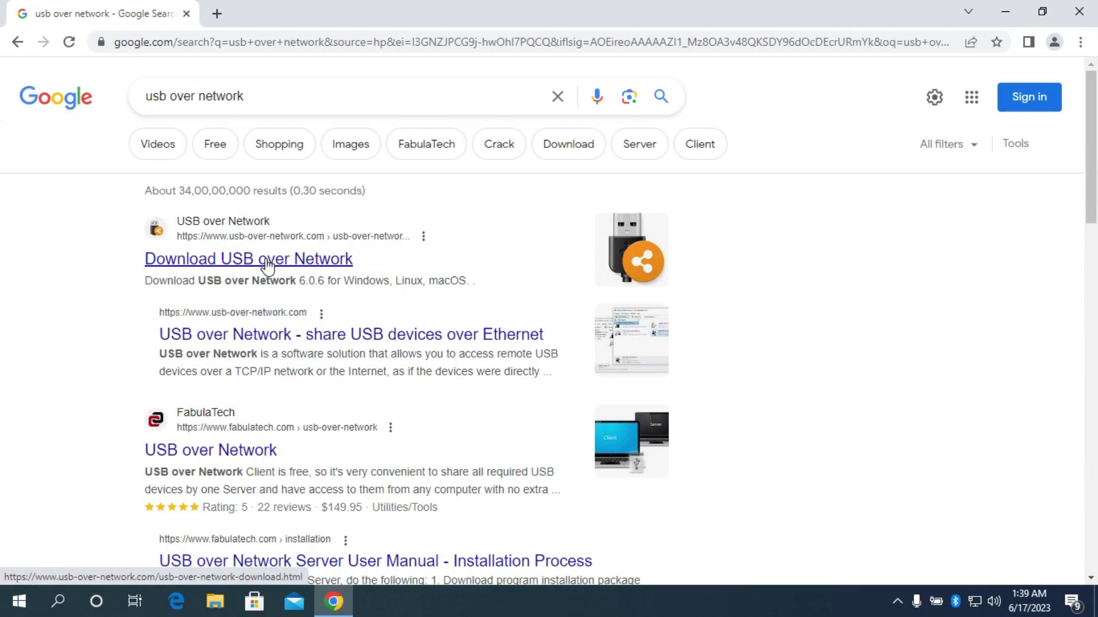
Open the Download USB over Network page from the search results and review the Windows, Linux and macOS versions
{"action": "left_click", "coordinate": [267, 264]}
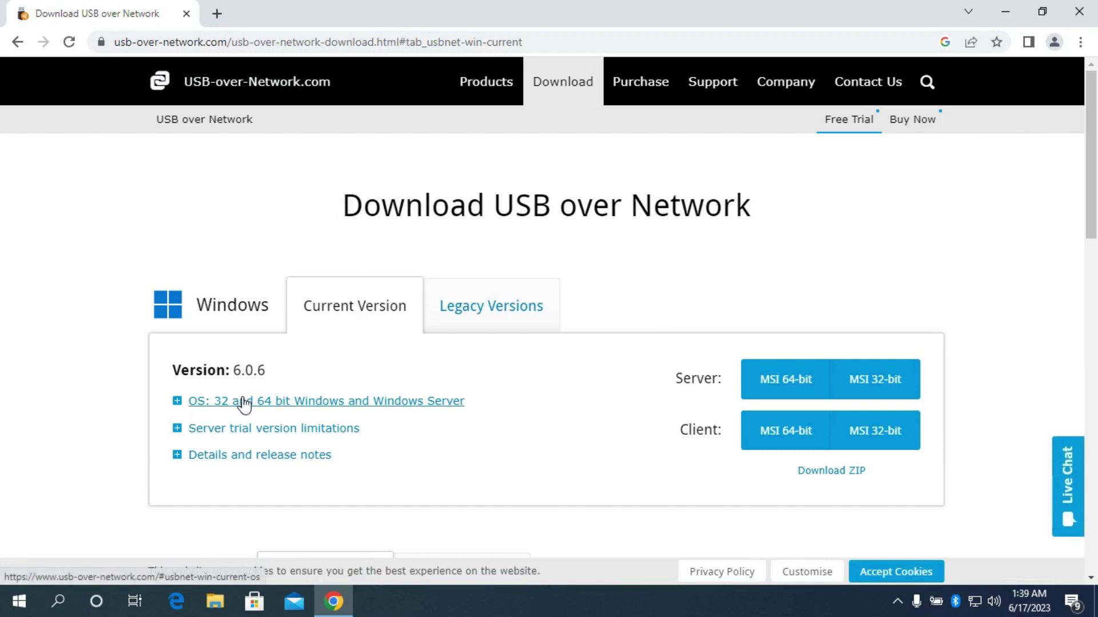
{"action": "scroll", "coordinate": [246, 408], "scroll_direction": "down", "scroll_amount": 1}
{"action": "scroll", "coordinate": [269, 243], "scroll_direction": "down", "scroll_amount": 3}
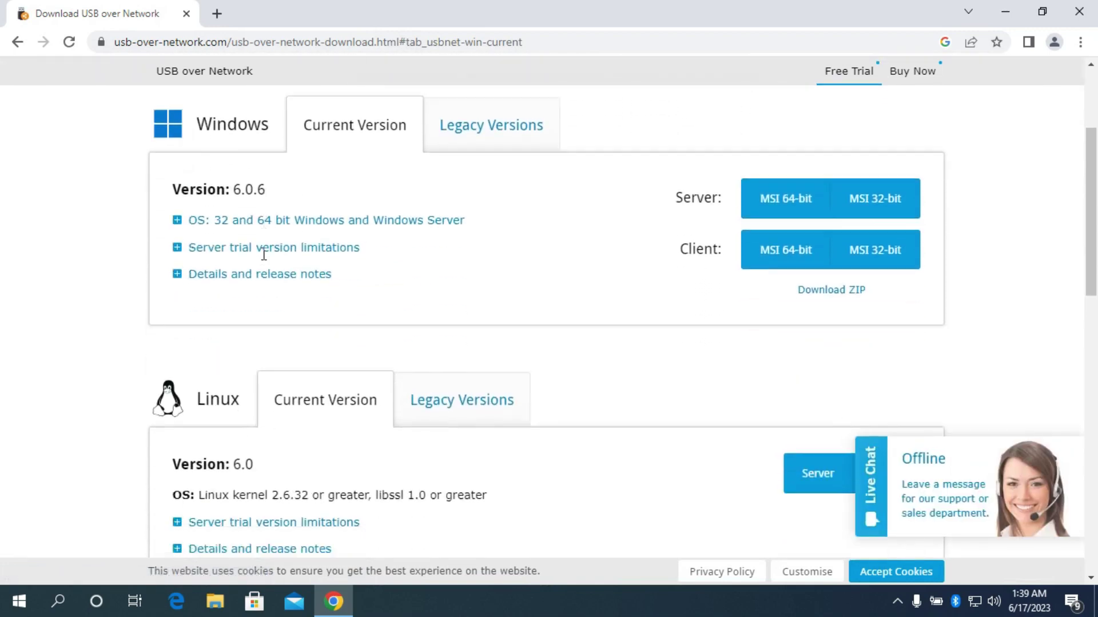
{"action": "scroll", "coordinate": [183, 343], "scroll_direction": "down", "scroll_amount": 4}
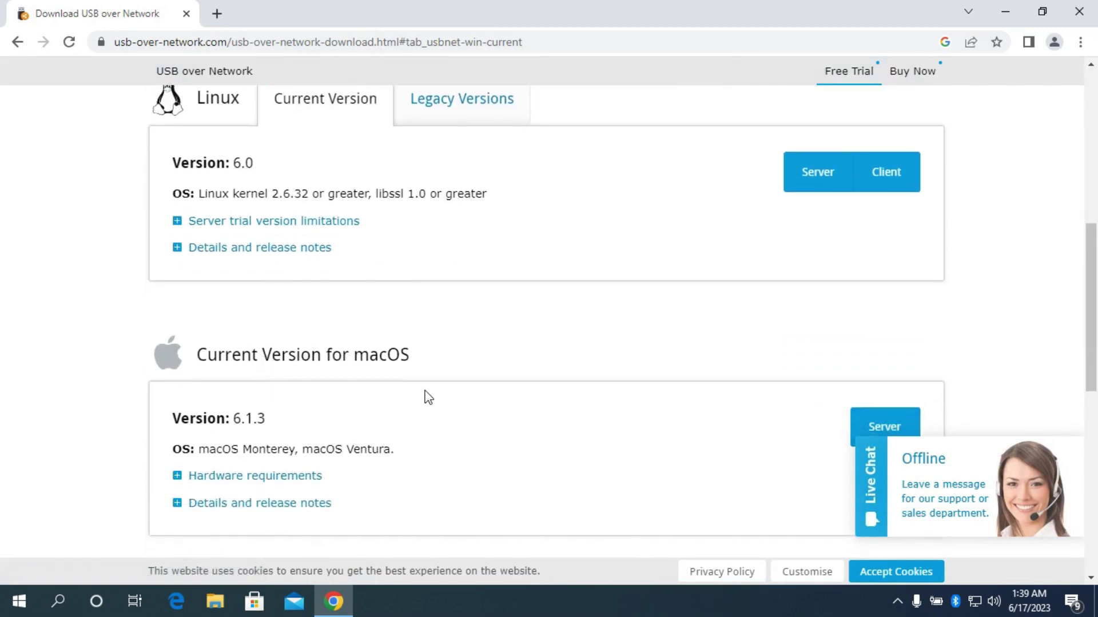
{"action": "scroll", "coordinate": [428, 396], "scroll_direction": "up", "scroll_amount": 8}
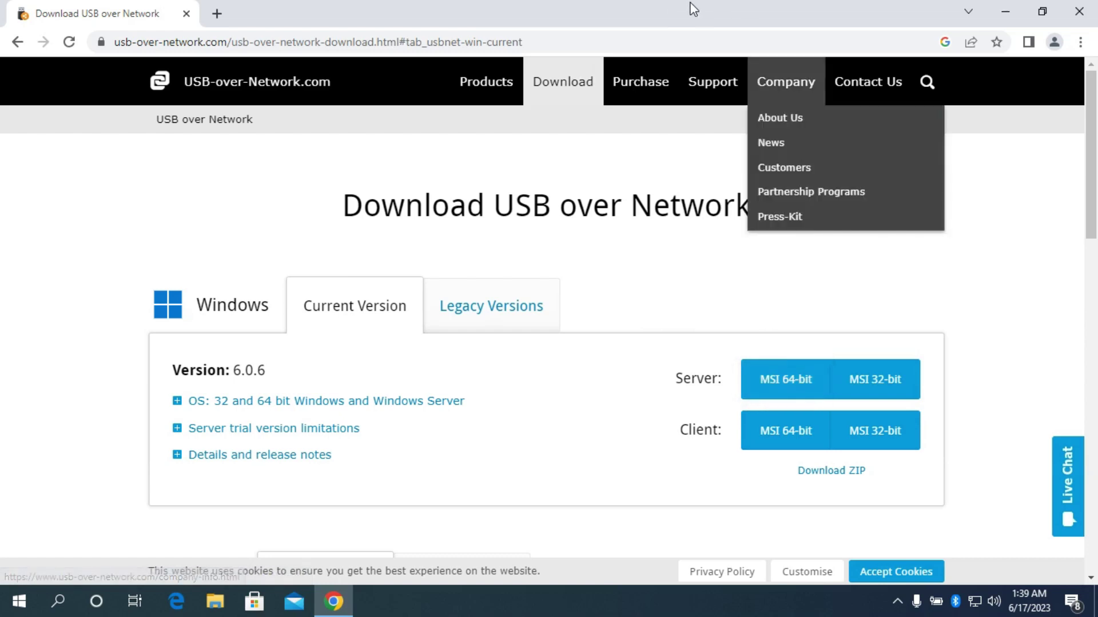
Check this computer's system type in the This PC properties, moving the browser window aside to reach the desktop
{"action": "left_click_drag", "start_coordinate": [637, 22], "coordinate": [823, 100]}
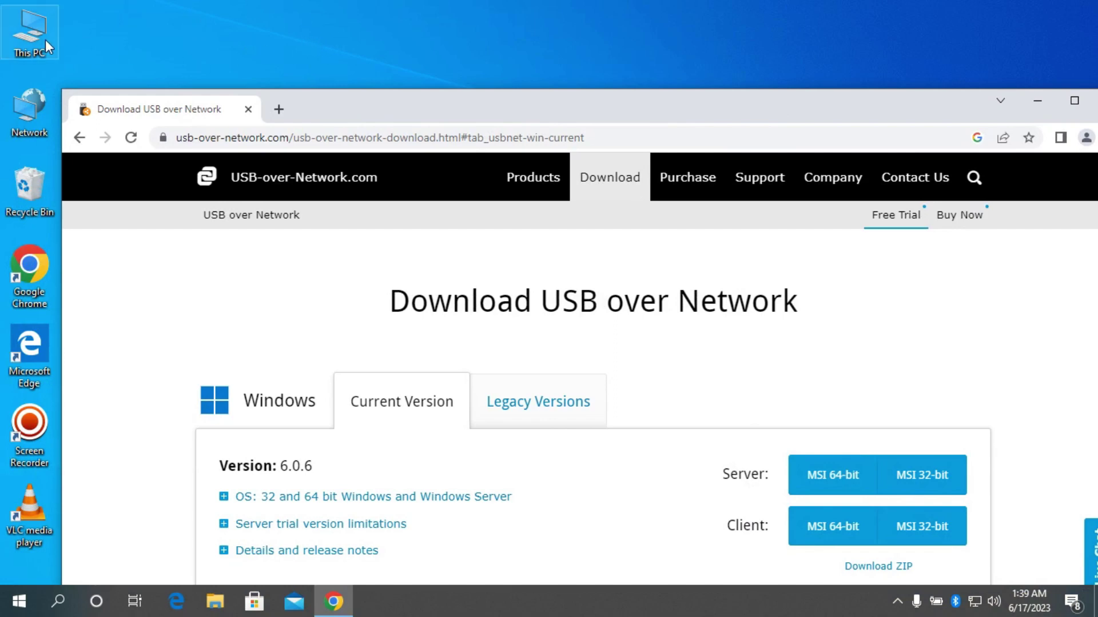
{"action": "right_click", "coordinate": [19, 39]}
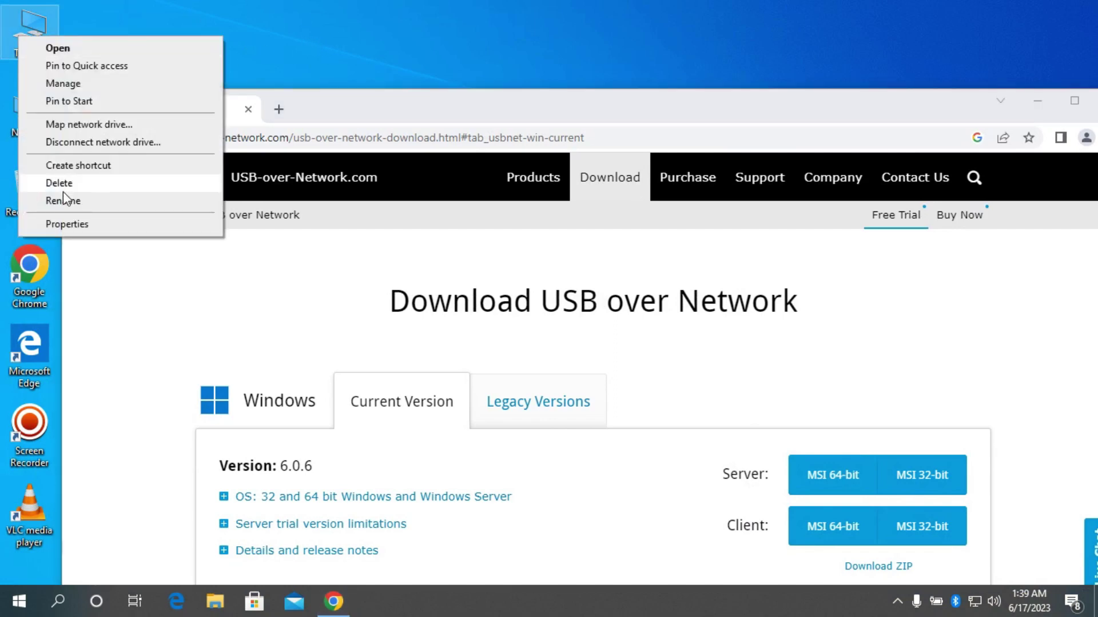
{"action": "left_click", "coordinate": [72, 225]}
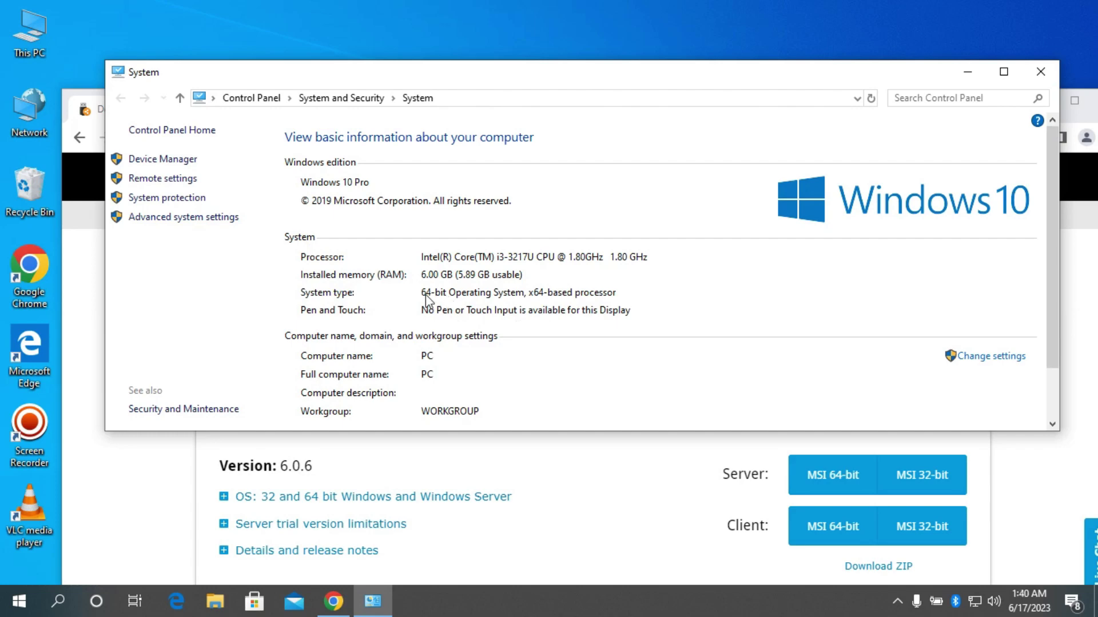
{"action": "left_click", "coordinate": [1040, 71]}
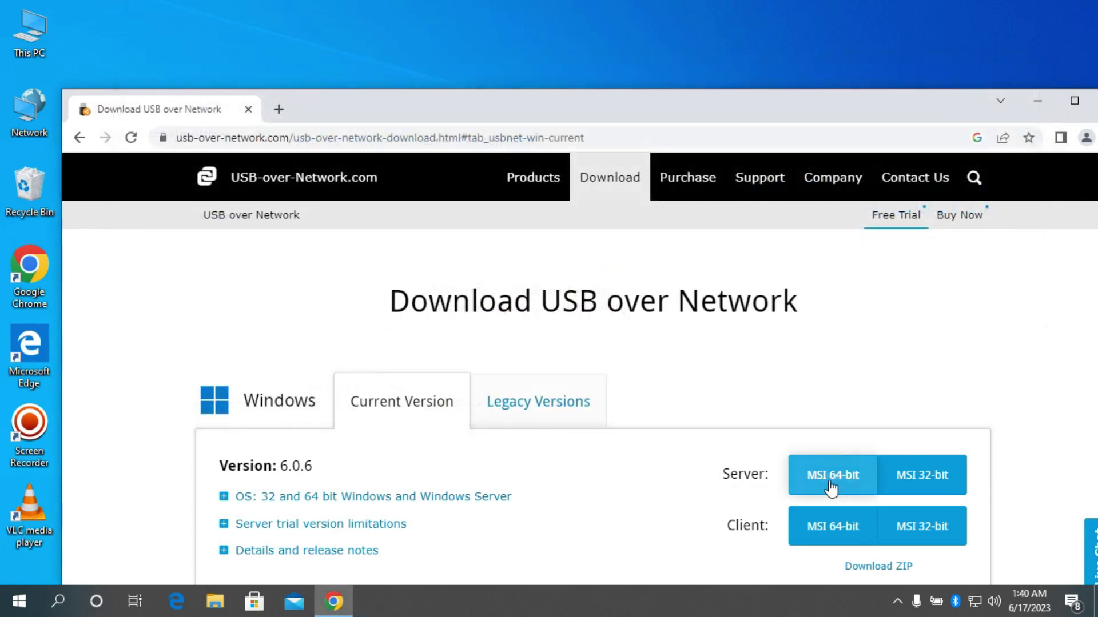
Download the 64-bit Windows MSI of the USB over Network server, leaving the browser window un-maximized
{"action": "double_click", "coordinate": [810, 105]}
{"action": "left_click", "coordinate": [792, 387]}
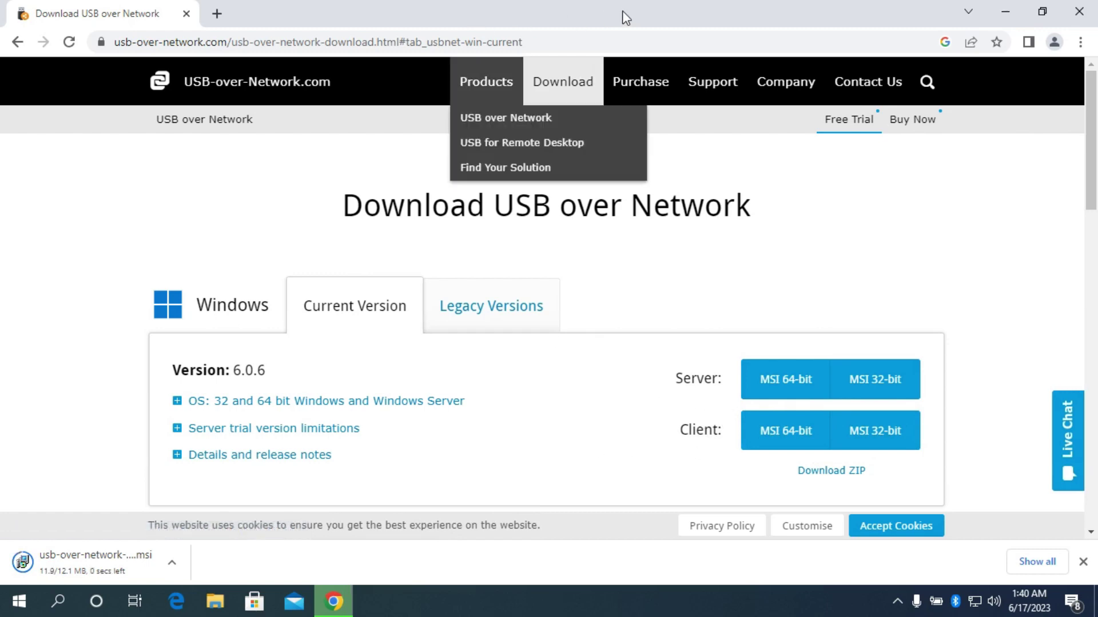
{"action": "double_click", "coordinate": [640, 9]}
{"action": "left_click_drag", "start_coordinate": [677, 87], "coordinate": [698, 10]}
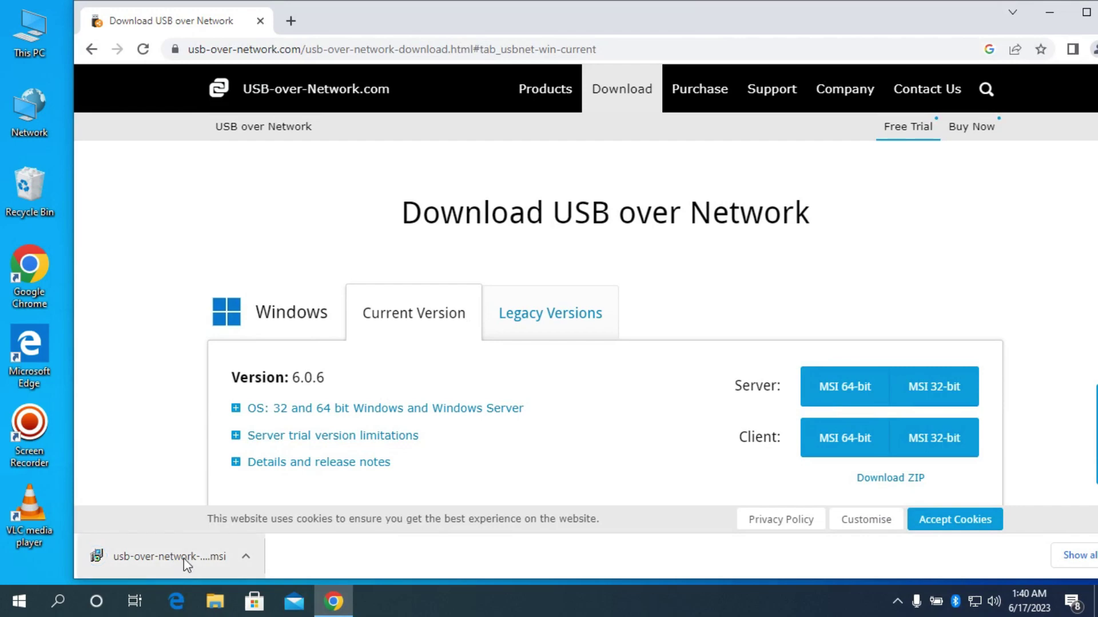
Show the downloaded installer in its folder and run usb-over-network-server-64bit
{"action": "right_click", "coordinate": [184, 557]}
{"action": "left_click", "coordinate": [271, 518]}
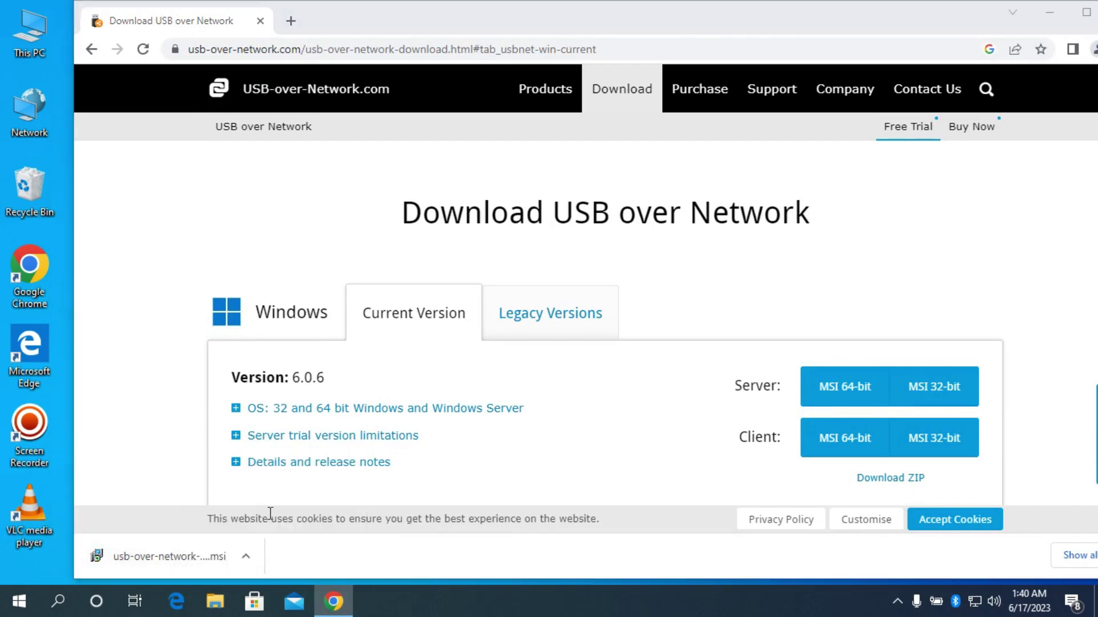
{"action": "left_click_drag", "start_coordinate": [961, 17], "coordinate": [869, 127]}
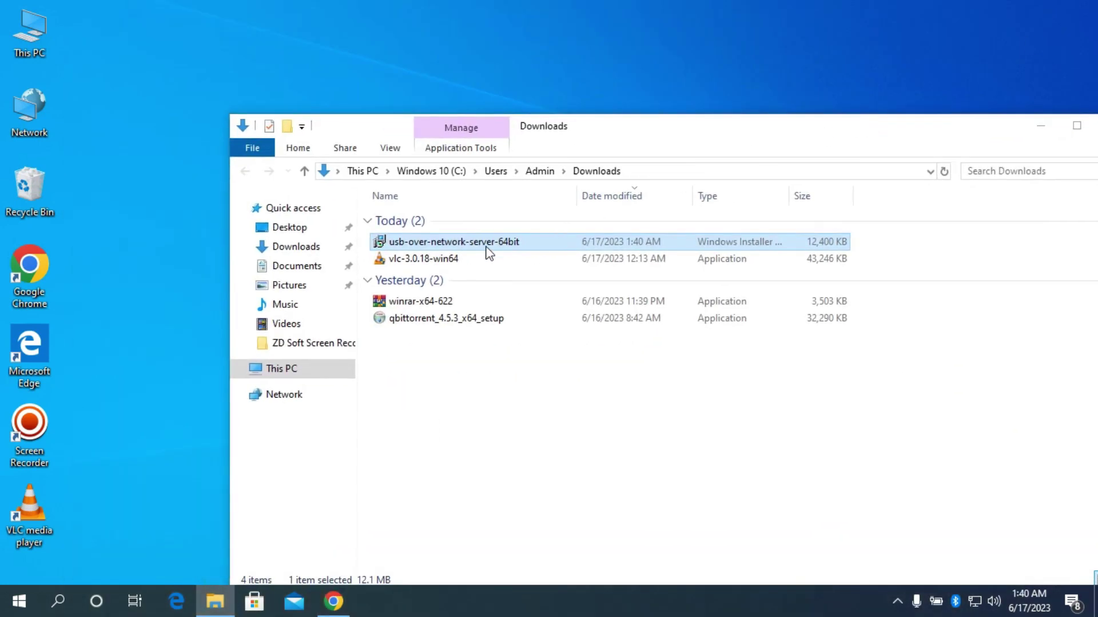
{"action": "double_click", "coordinate": [453, 242]}
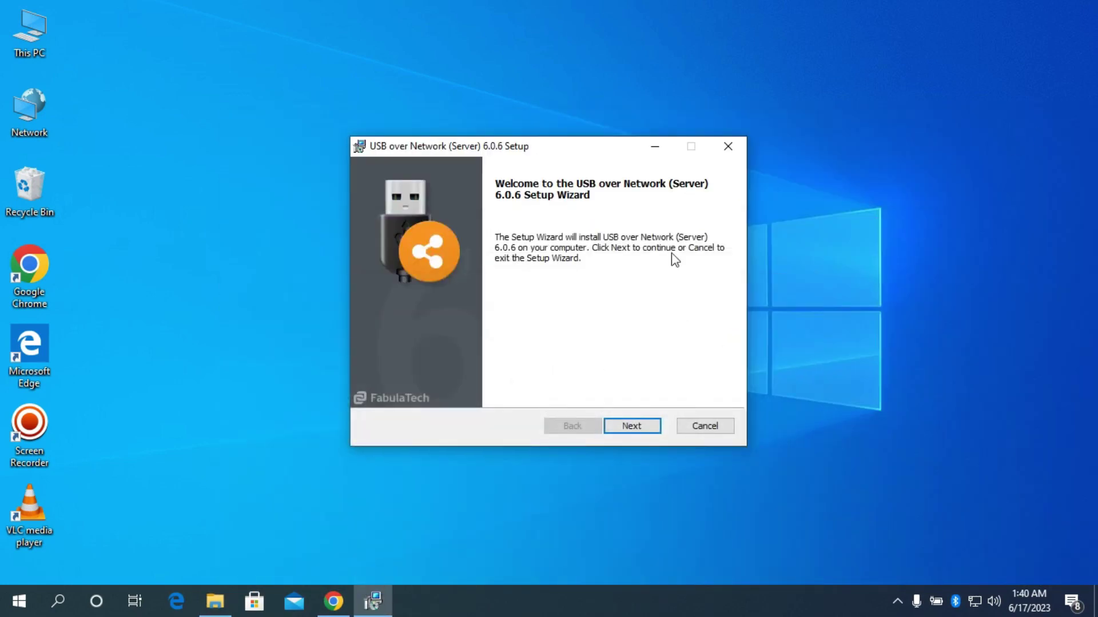
Accept the license agreement and install the trial version of the server in C:\Program Files\USB over Network\
{"action": "left_click_drag", "start_coordinate": [551, 147], "coordinate": [653, 133]}
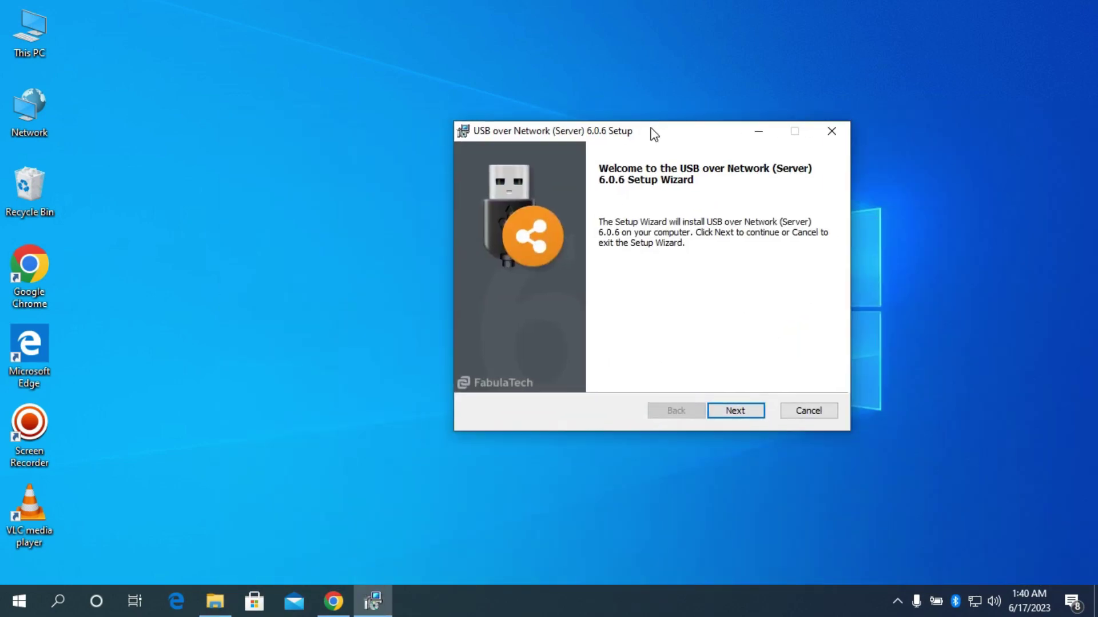
{"action": "left_click", "coordinate": [736, 411]}
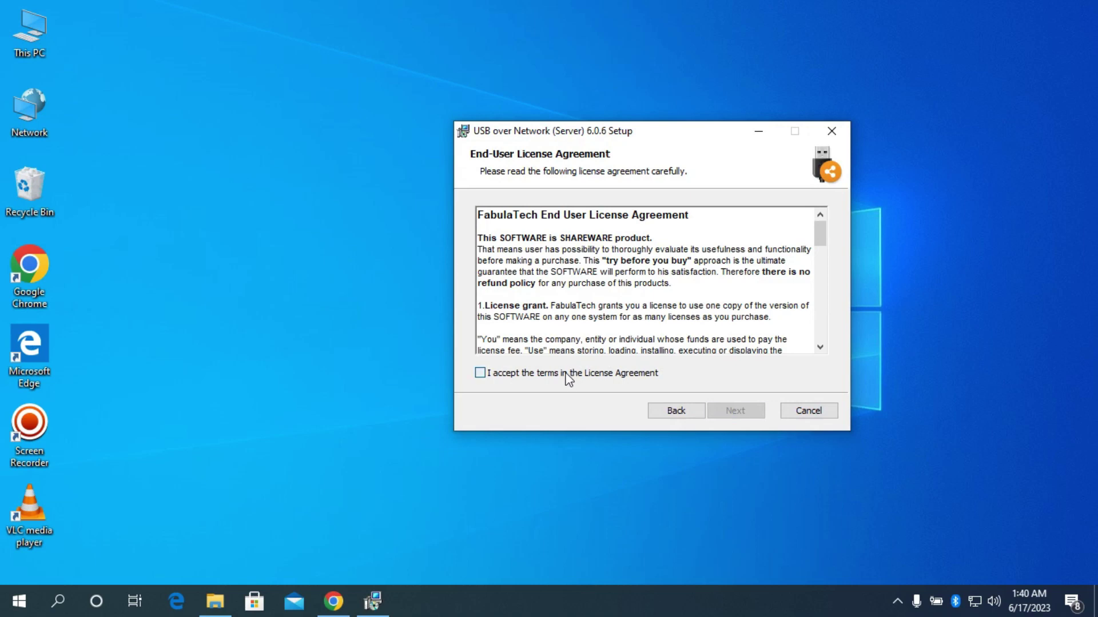
{"action": "left_click", "coordinate": [568, 377]}
{"action": "left_click", "coordinate": [742, 411]}
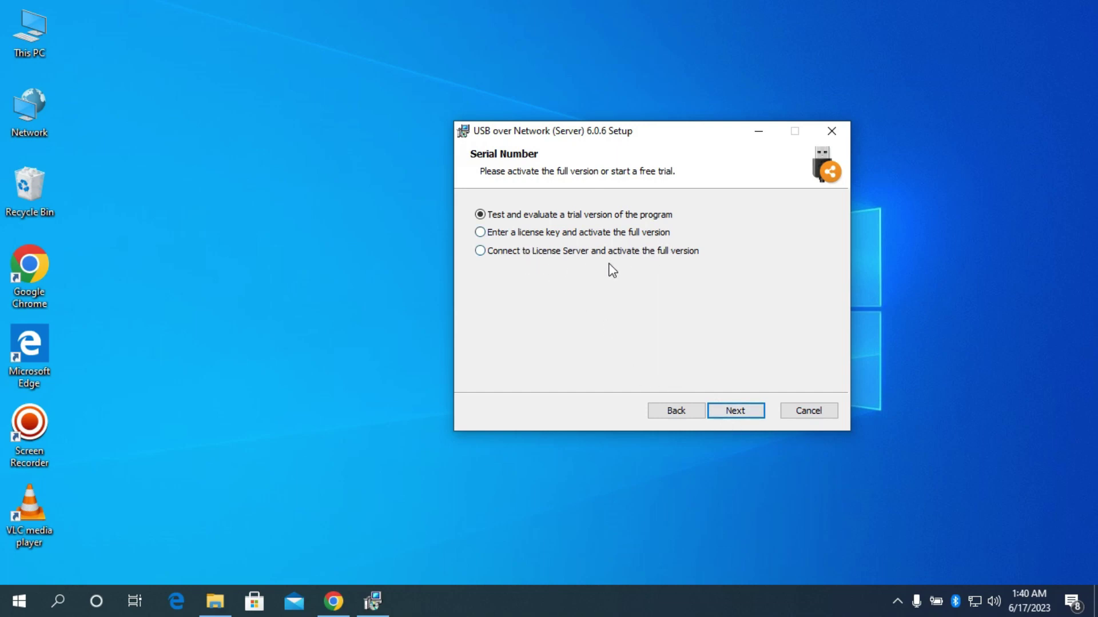
{"action": "left_click", "coordinate": [731, 415]}
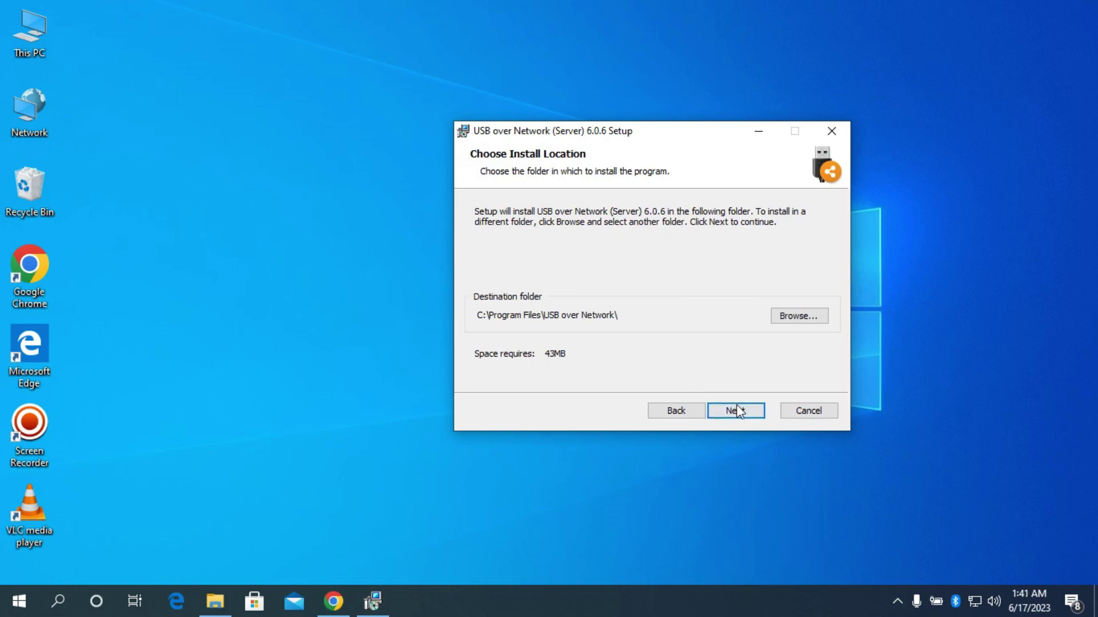
{"action": "left_click", "coordinate": [739, 411]}
{"action": "left_click", "coordinate": [739, 411]}
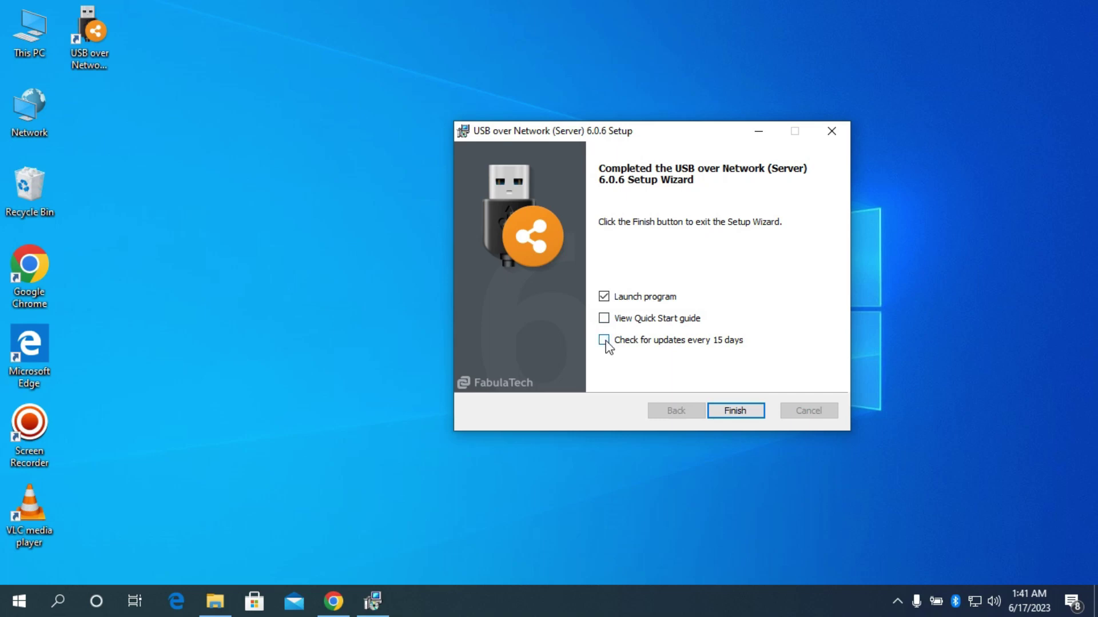
Finish the setup with Launch program enabled and continue with the trial of USB over Network Server
{"action": "left_click", "coordinate": [732, 411]}
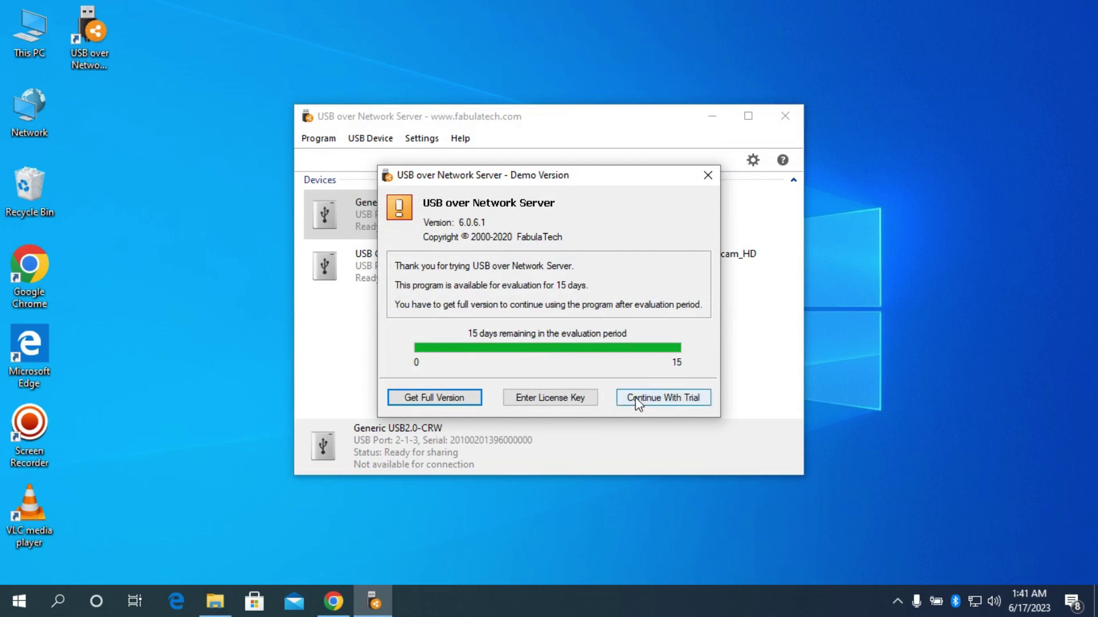
{"action": "left_click", "coordinate": [664, 395]}
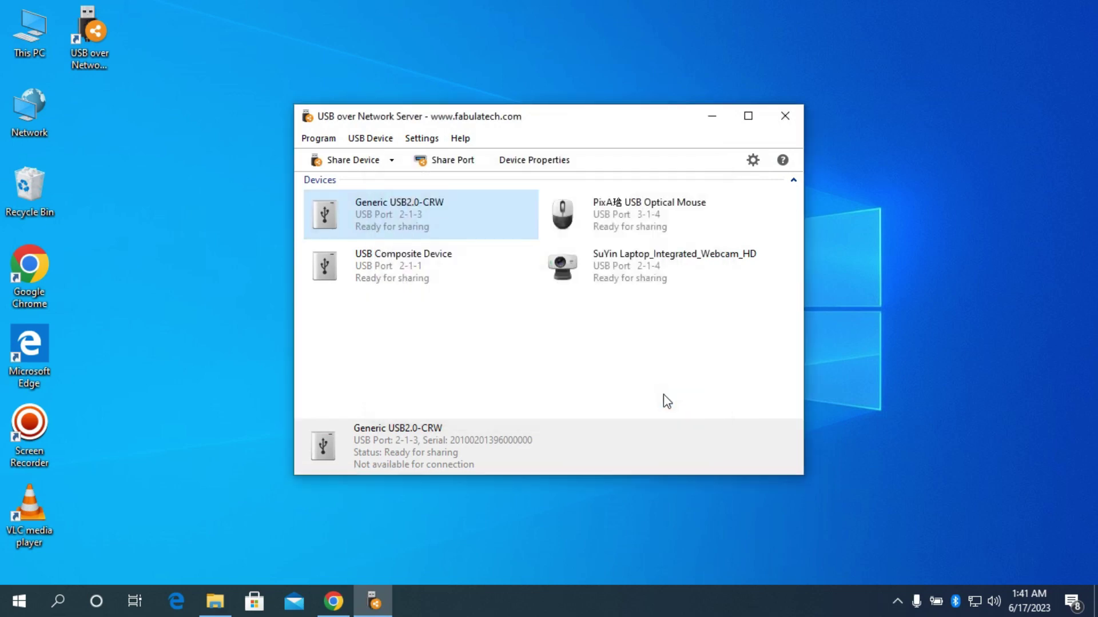
{"action": "left_click_drag", "start_coordinate": [554, 121], "coordinate": [628, 116]}
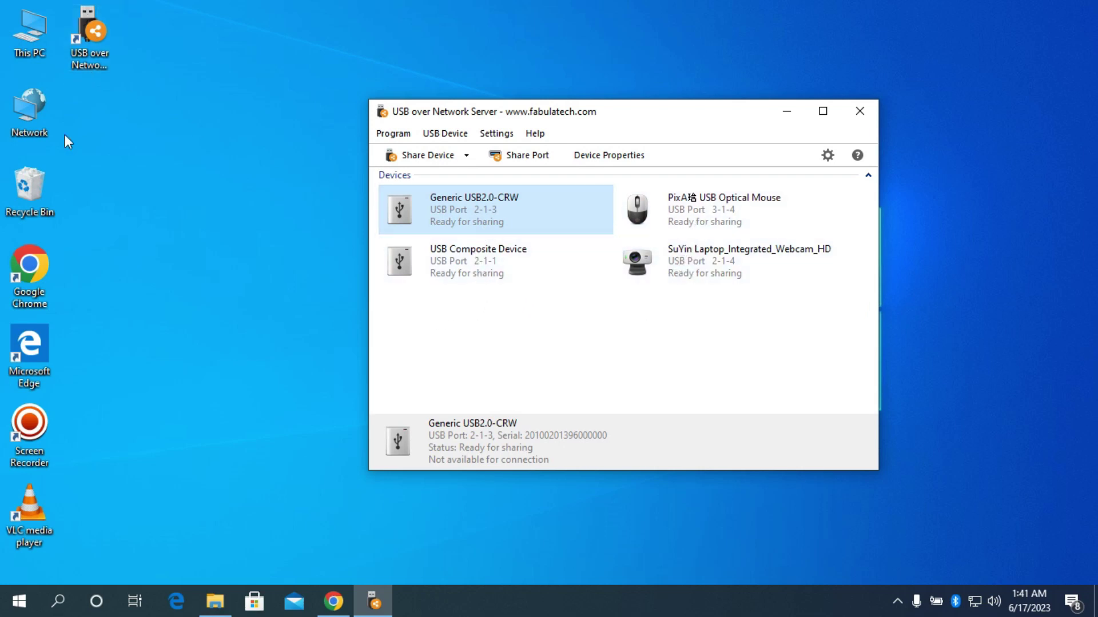
Open This PC and arrange its window beside the USB over Network Server window so drives and devices both show
{"action": "left_click", "coordinate": [16, 40]}
{"action": "double_click", "coordinate": [16, 40]}
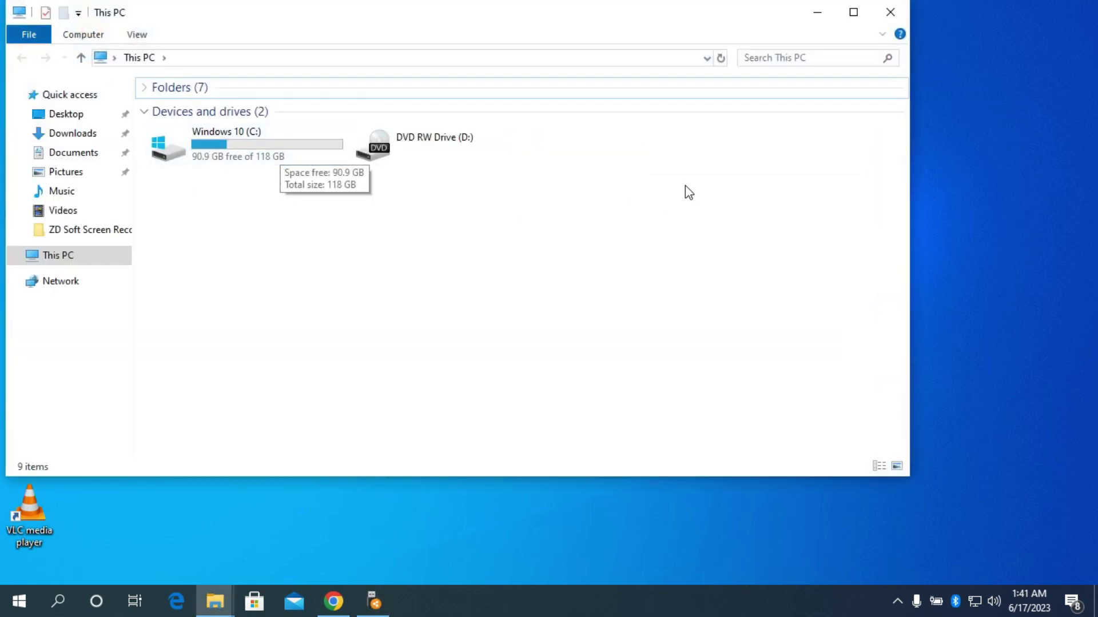
{"action": "left_click_drag", "start_coordinate": [609, 24], "coordinate": [477, 43]}
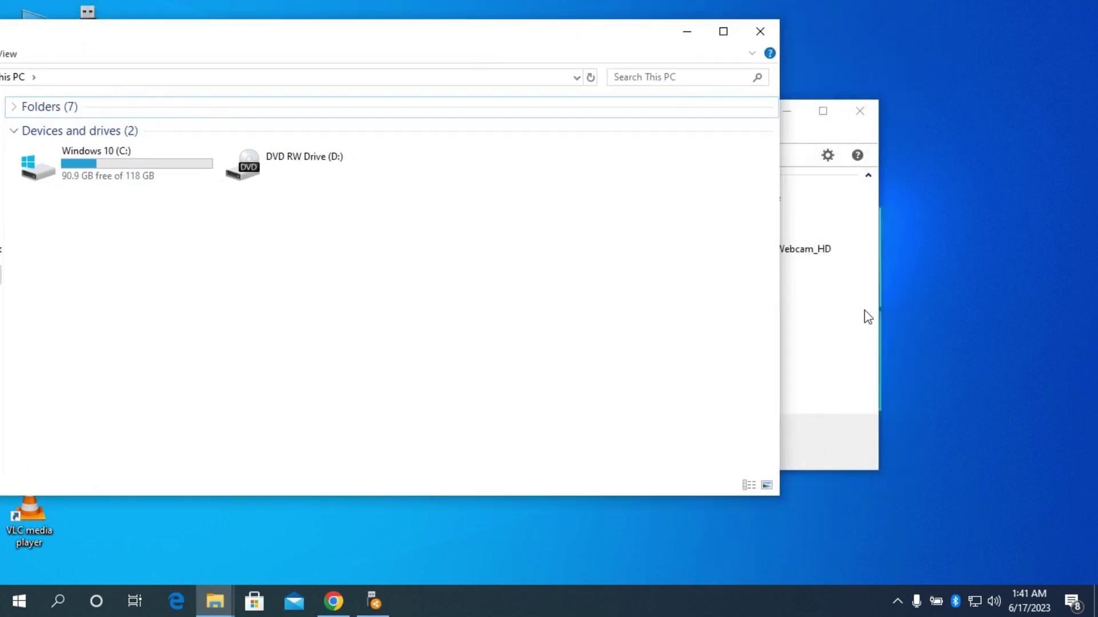
{"action": "left_click", "coordinate": [847, 380]}
{"action": "left_click_drag", "start_coordinate": [632, 122], "coordinate": [730, 122]}
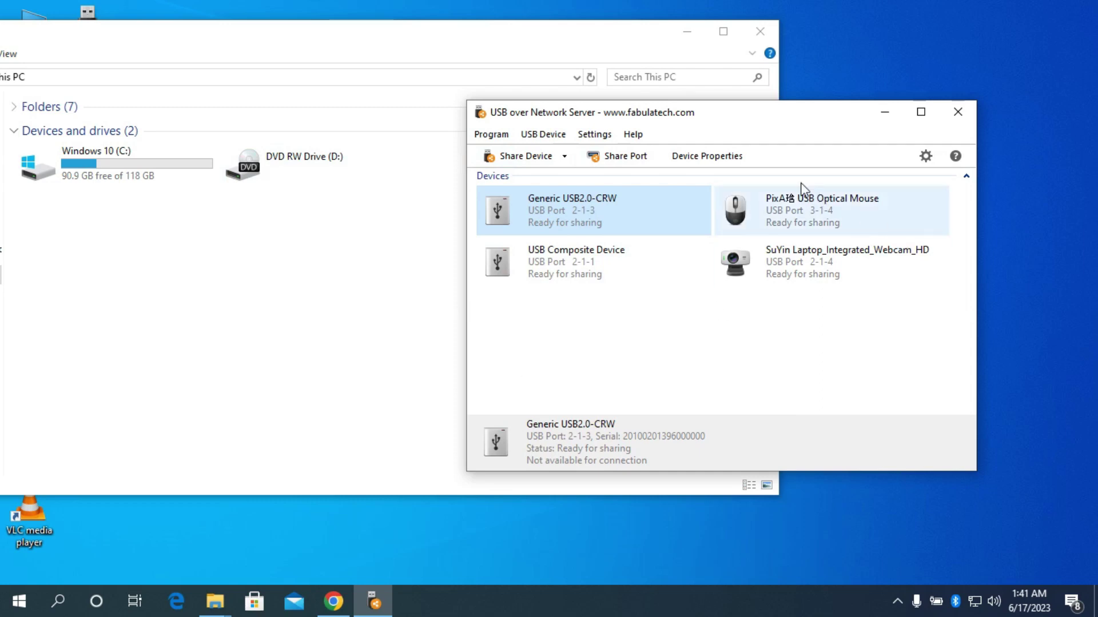
{"action": "left_click_drag", "start_coordinate": [747, 122], "coordinate": [821, 131]}
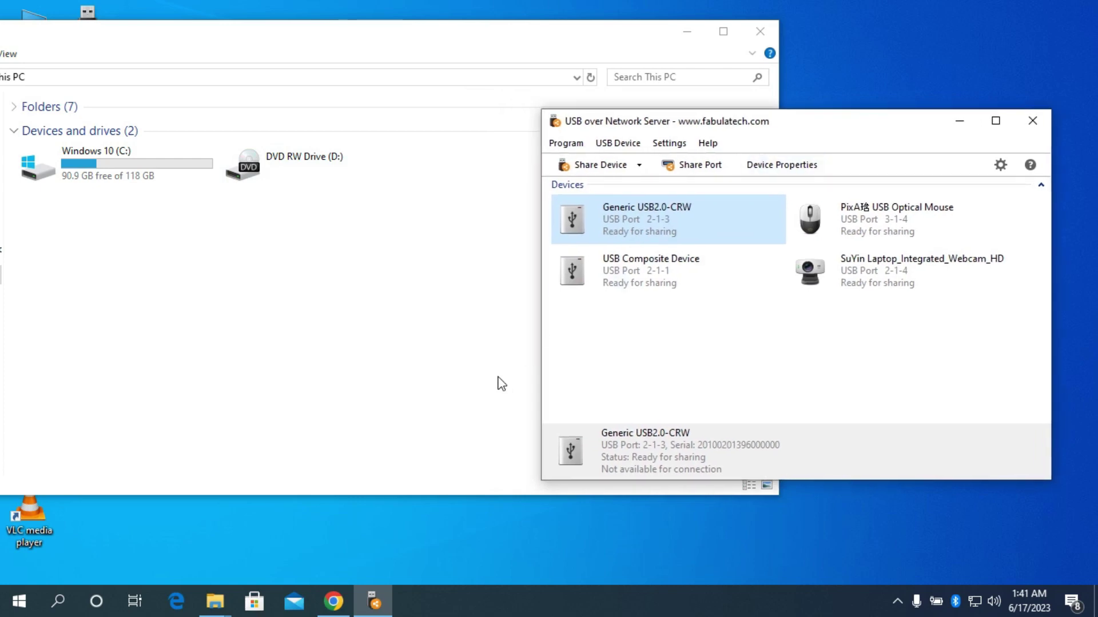
Launch Remote Desktop Connection with mstsc and start connecting to the computer pci
{"action": "key", "text": "super+r"}
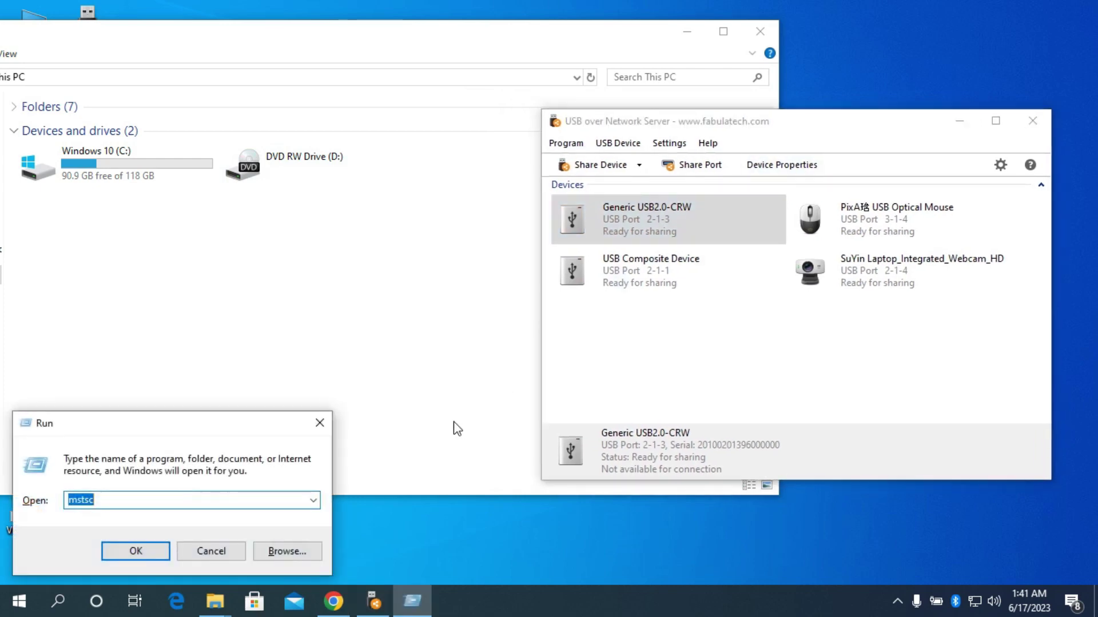
{"action": "key", "text": "Return"}
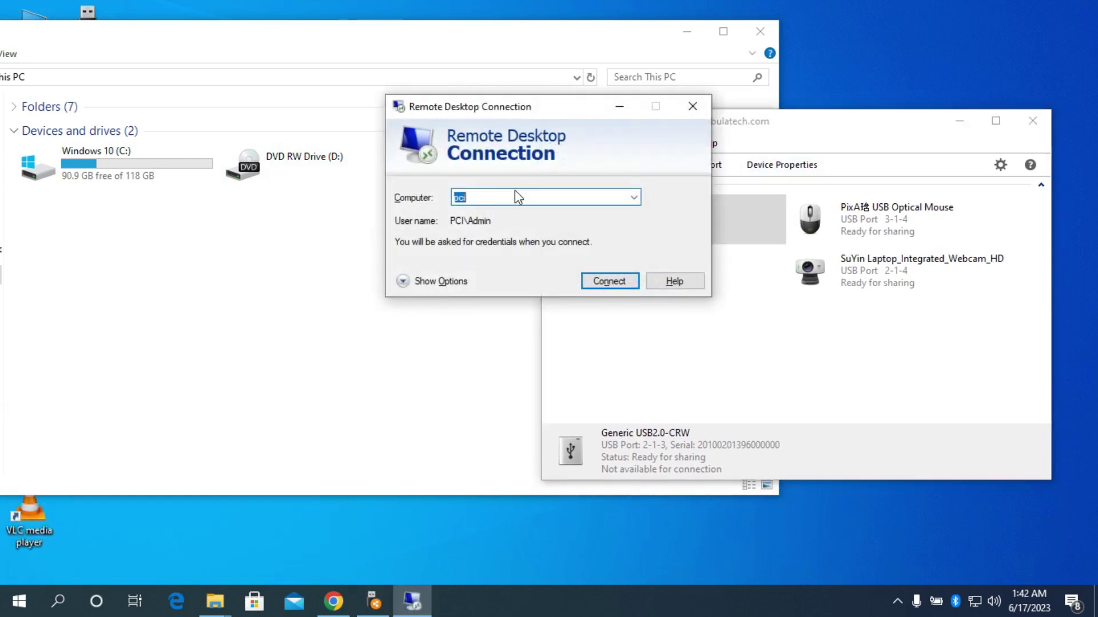
{"action": "left_click_drag", "start_coordinate": [506, 107], "coordinate": [653, 201]}
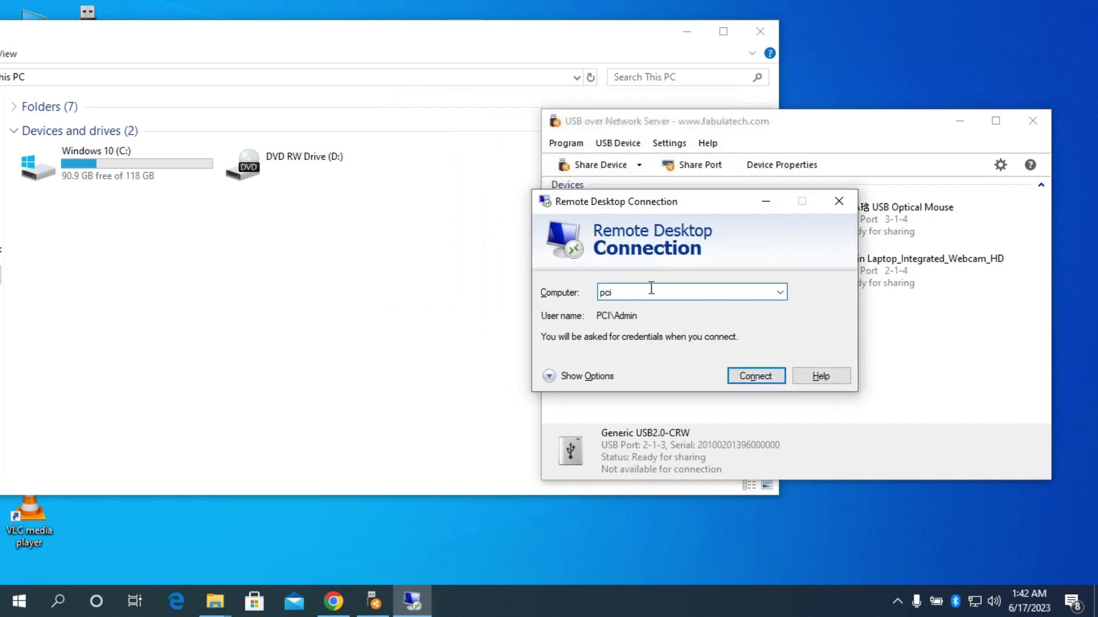
{"action": "left_click", "coordinate": [753, 375]}
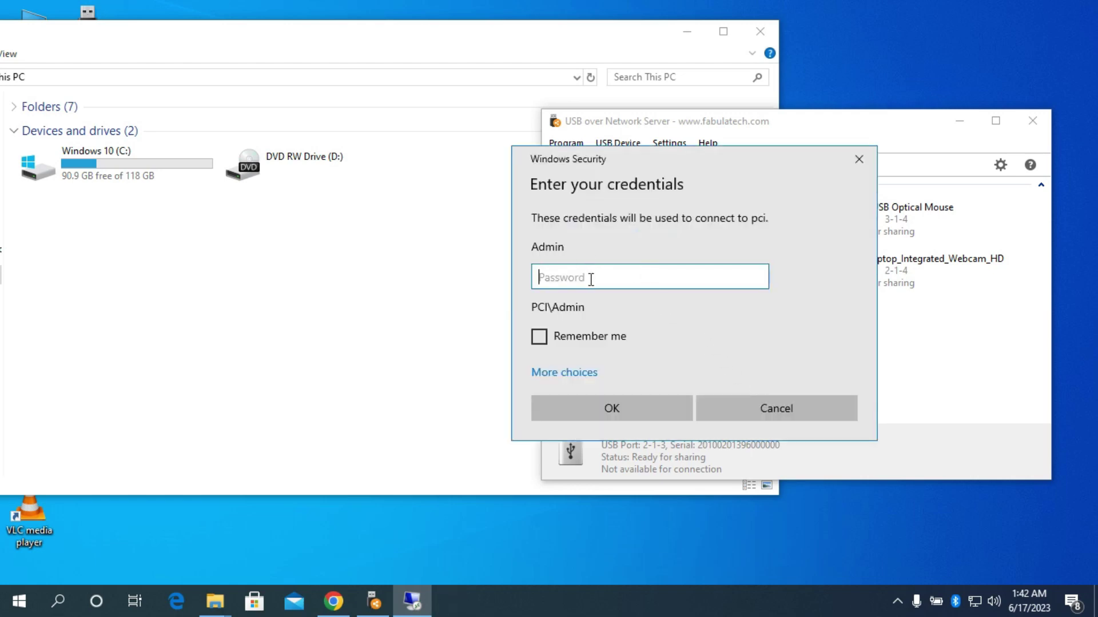
Enter the account password for the remote computer and agree to connect despite the certificate errors
{"action": "type", "text": "••"}
{"action": "key", "text": "Return"}
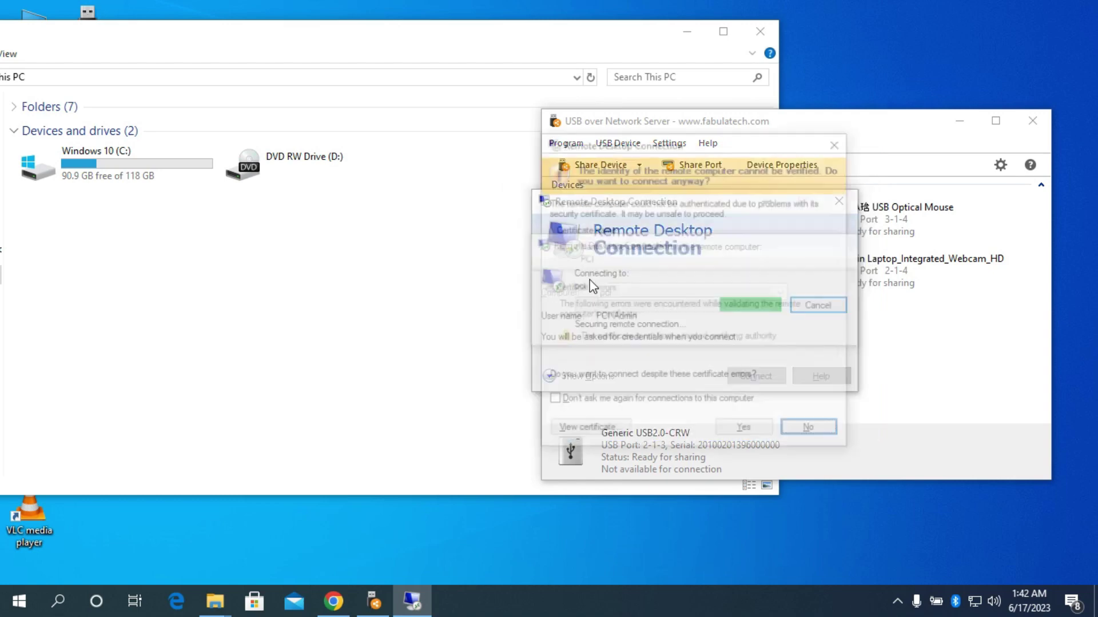
{"action": "left_click", "coordinate": [745, 432]}
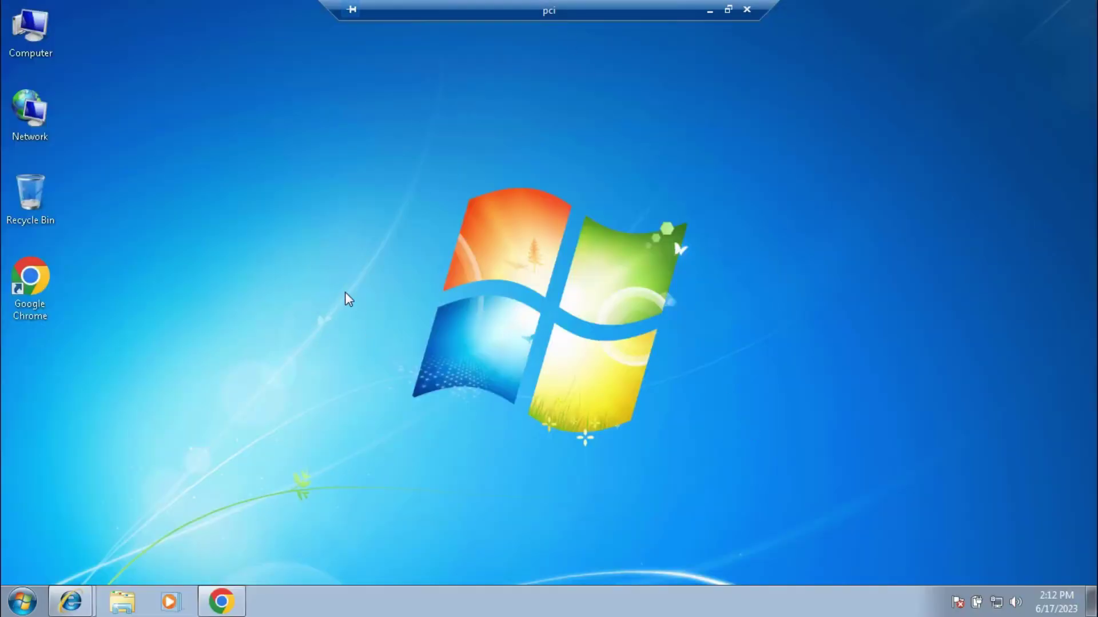
Open Chrome on the remote computer, restore its window to a smaller size and move it clear of the connection bar
{"action": "left_click", "coordinate": [221, 601]}
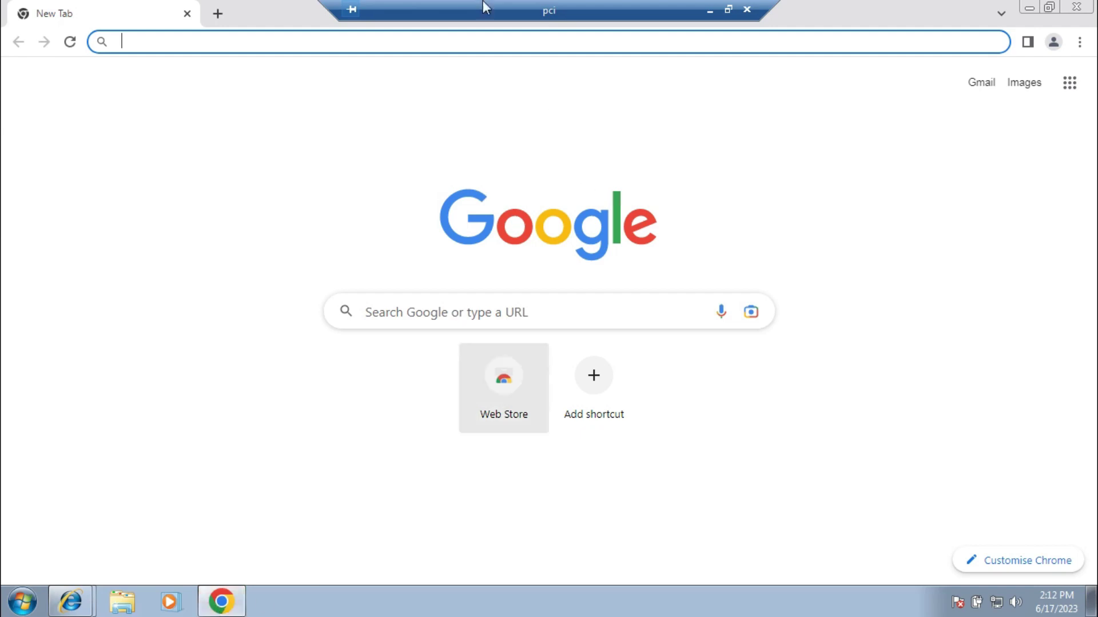
{"action": "double_click", "coordinate": [284, 12]}
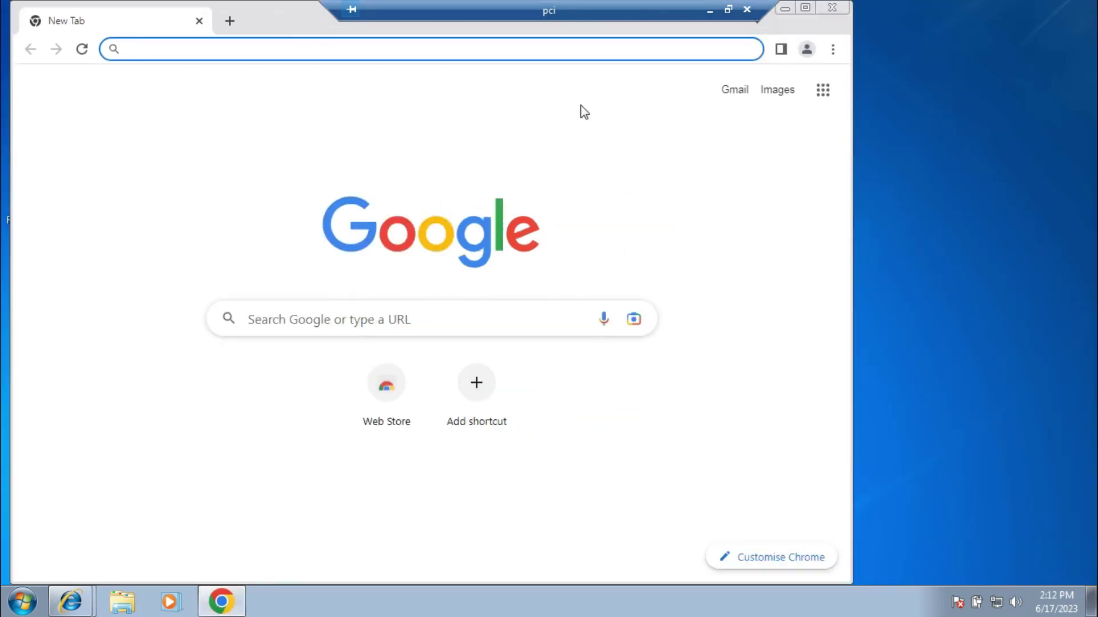
{"action": "double_click", "coordinate": [296, 21]}
{"action": "double_click", "coordinate": [280, 15]}
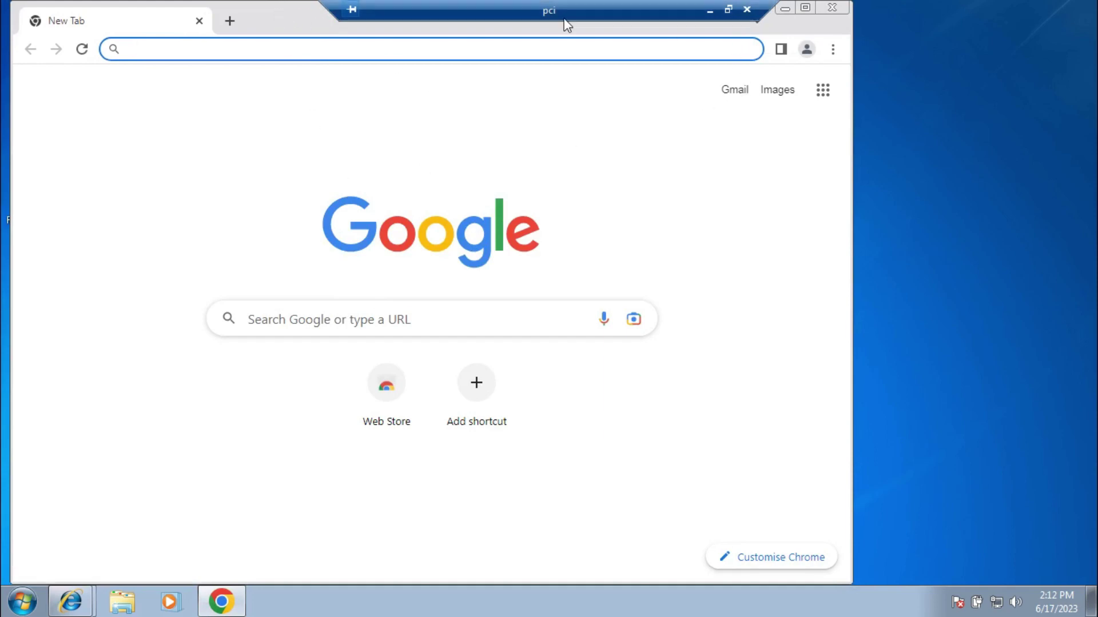
{"action": "left_click_drag", "start_coordinate": [303, 21], "coordinate": [454, 105]}
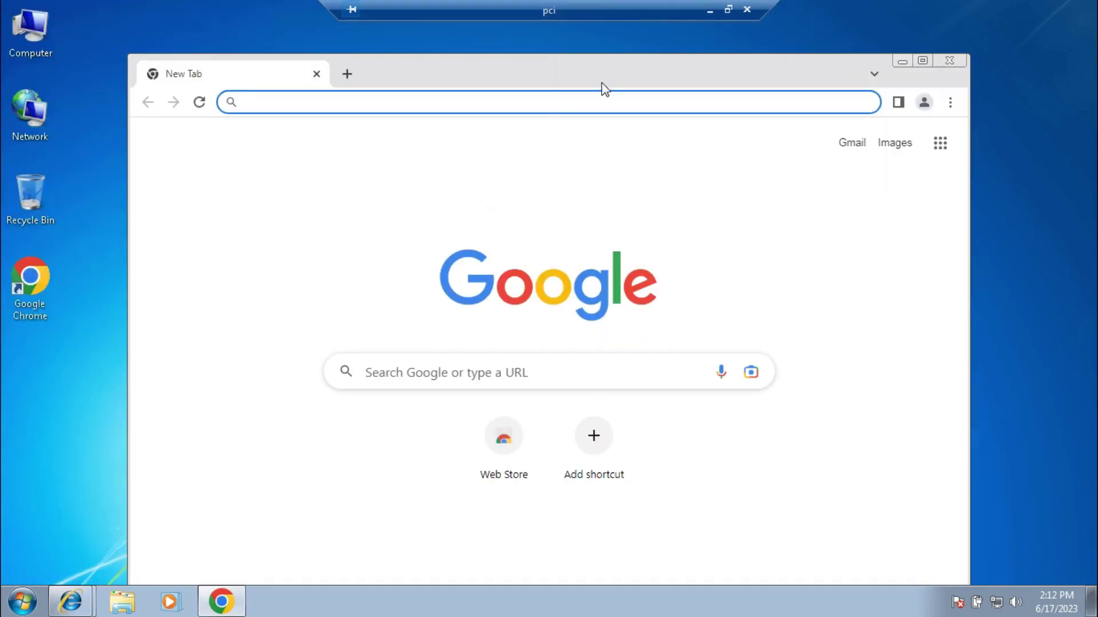
{"action": "left_click_drag", "start_coordinate": [605, 89], "coordinate": [716, 116]}
{"action": "double_click", "coordinate": [577, 9]}
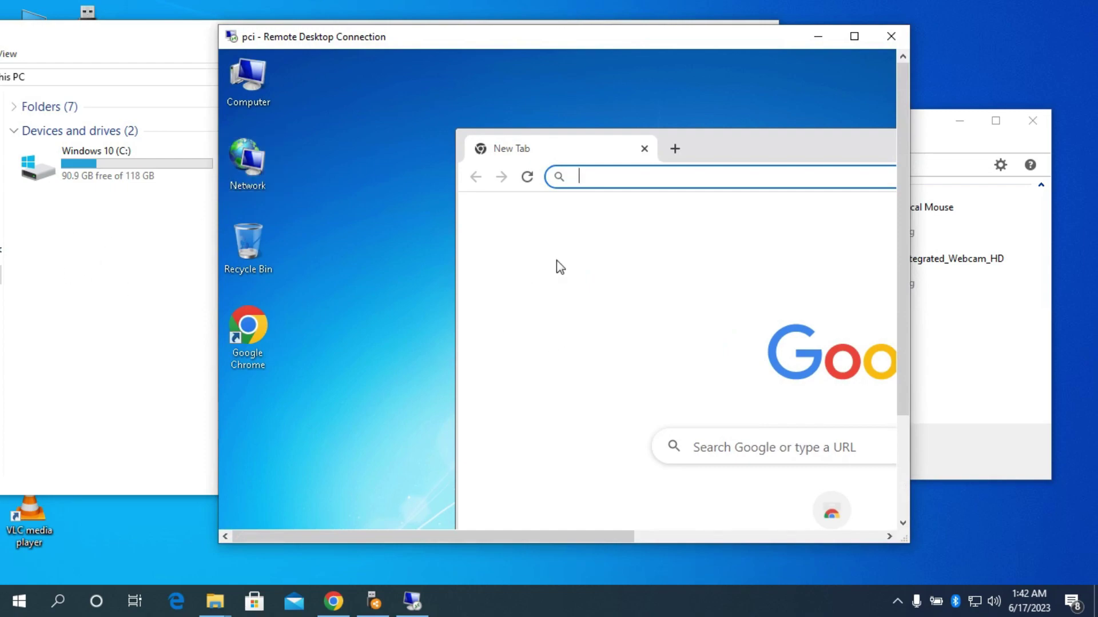
{"action": "left_click", "coordinate": [854, 36]}
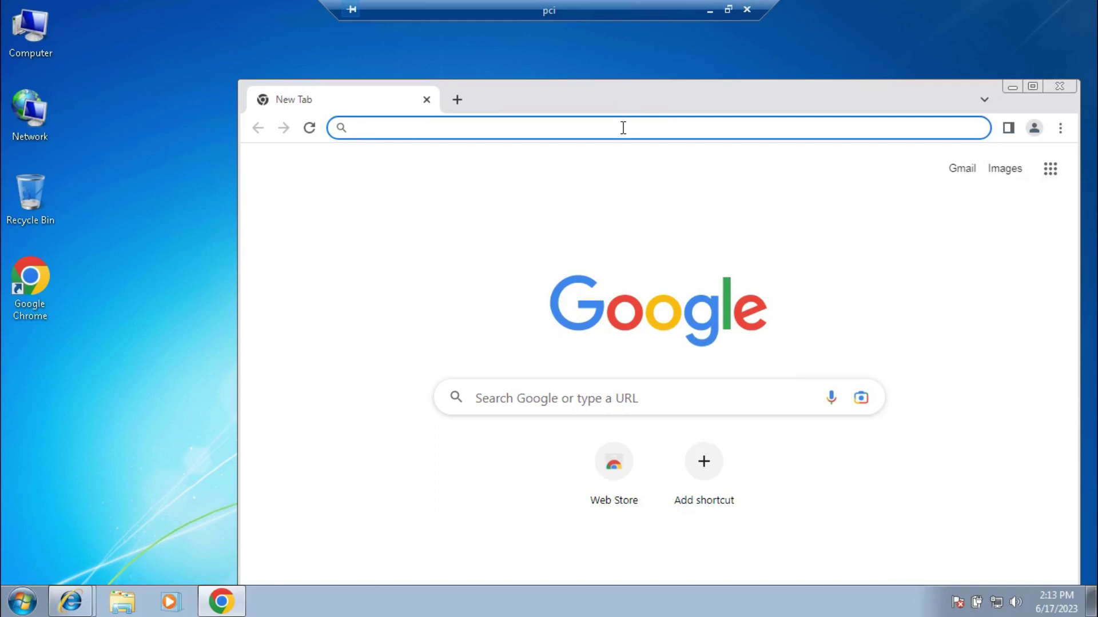
Search the web for google in the remote Chrome and open the Google home page from the results
{"action": "type", "text": "t"}
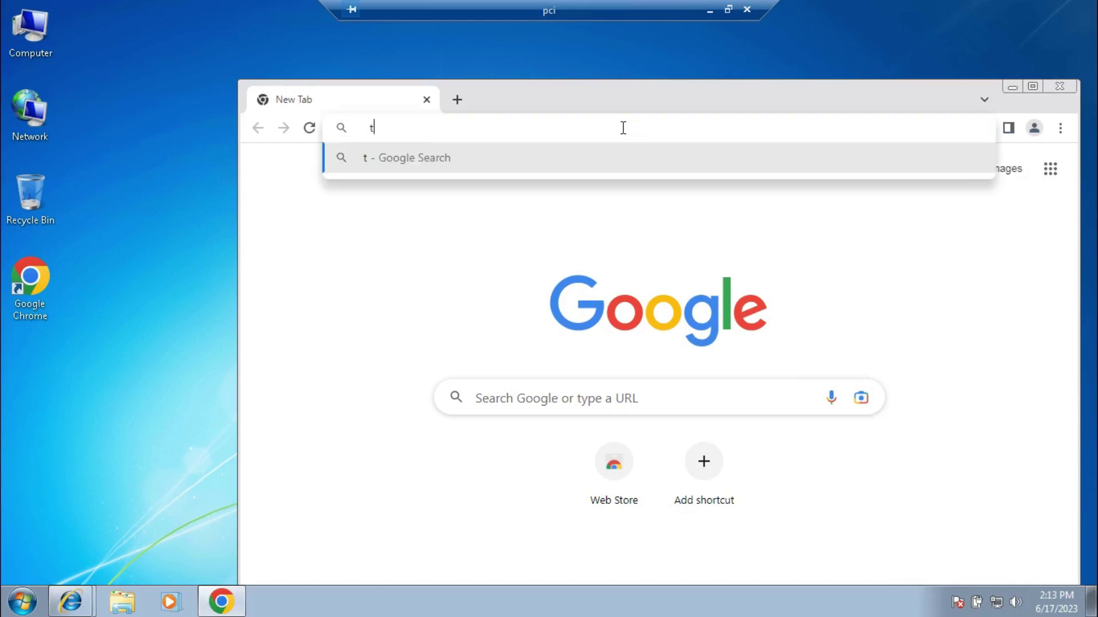
{"action": "key", "text": "BackSpace"}
{"action": "type", "text": "google"}
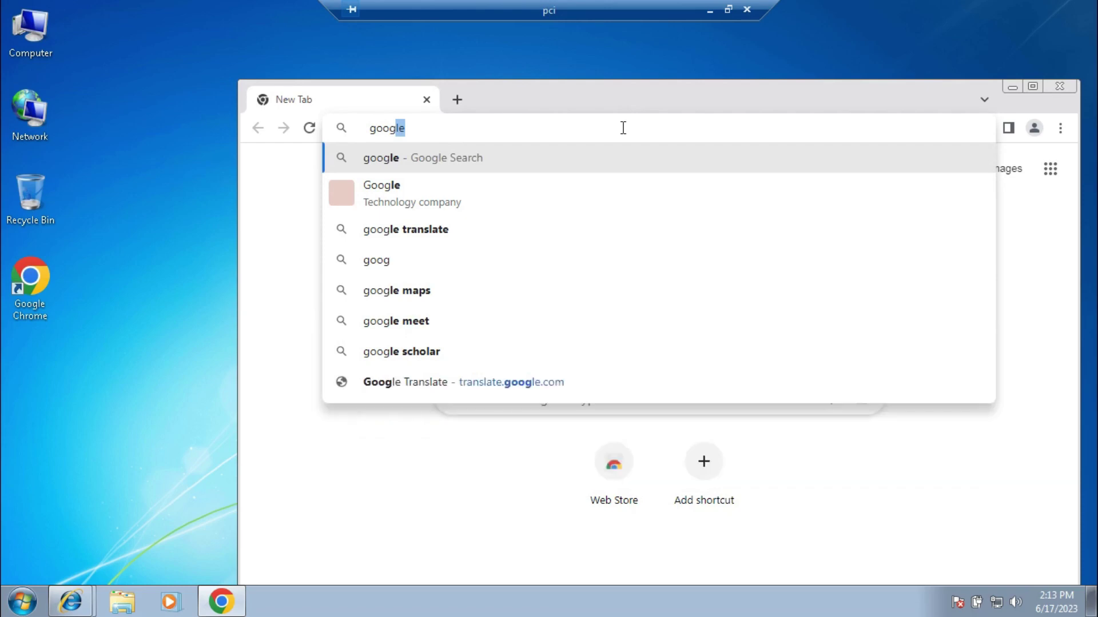
{"action": "key", "text": "Return"}
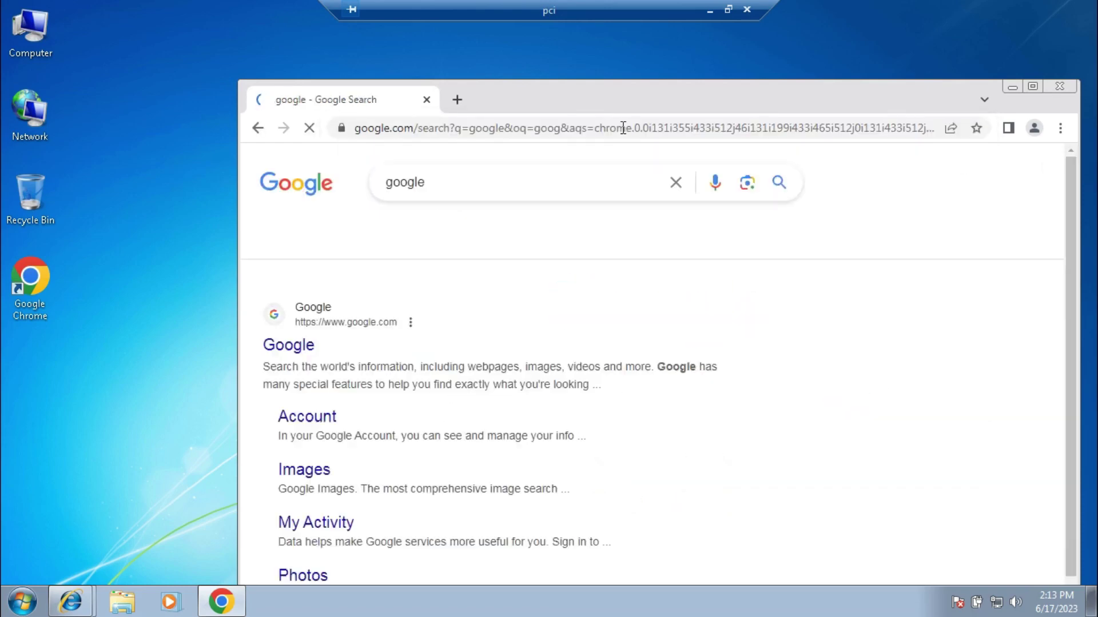
{"action": "left_click", "coordinate": [293, 346]}
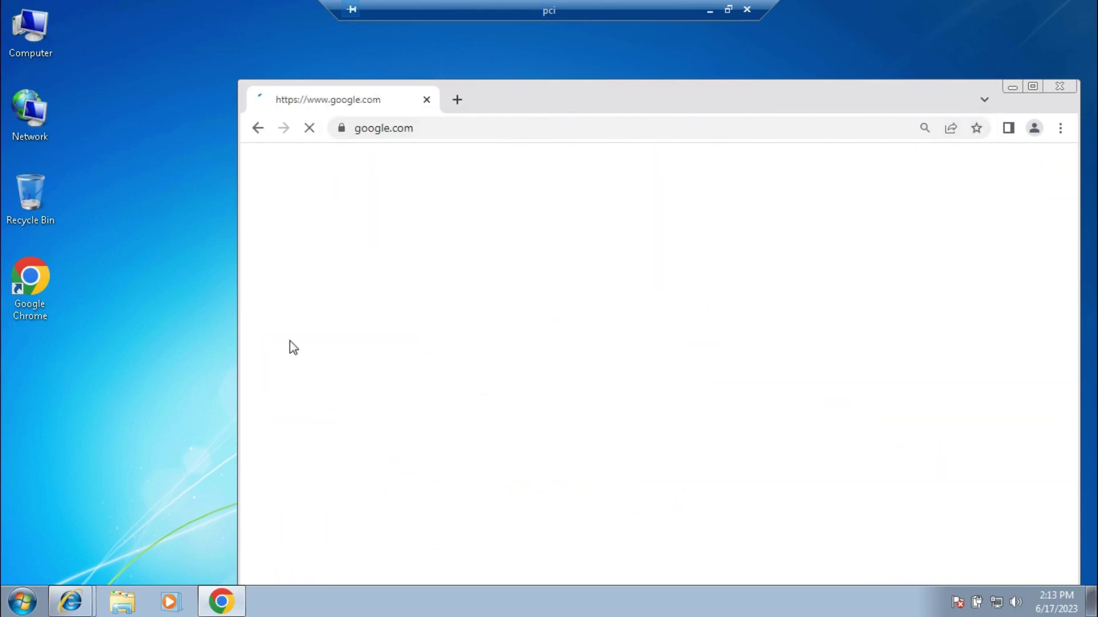
Search Google for usb over network, maximize the browser window and open the Download USB over Network page
{"action": "left_click", "coordinate": [639, 311]}
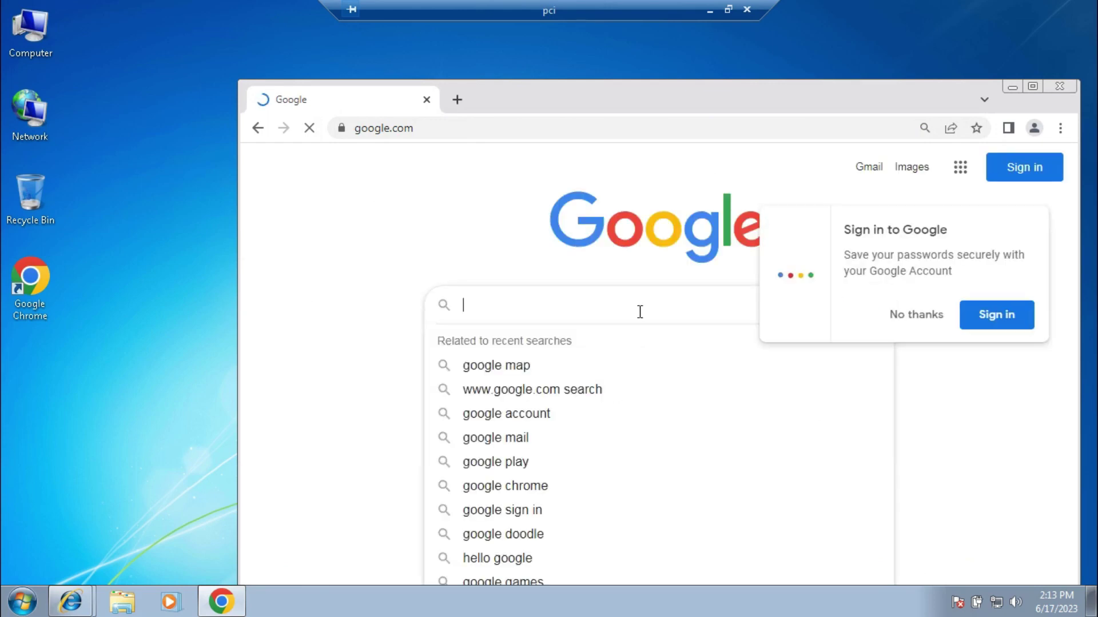
{"action": "type", "text": "usb over"}
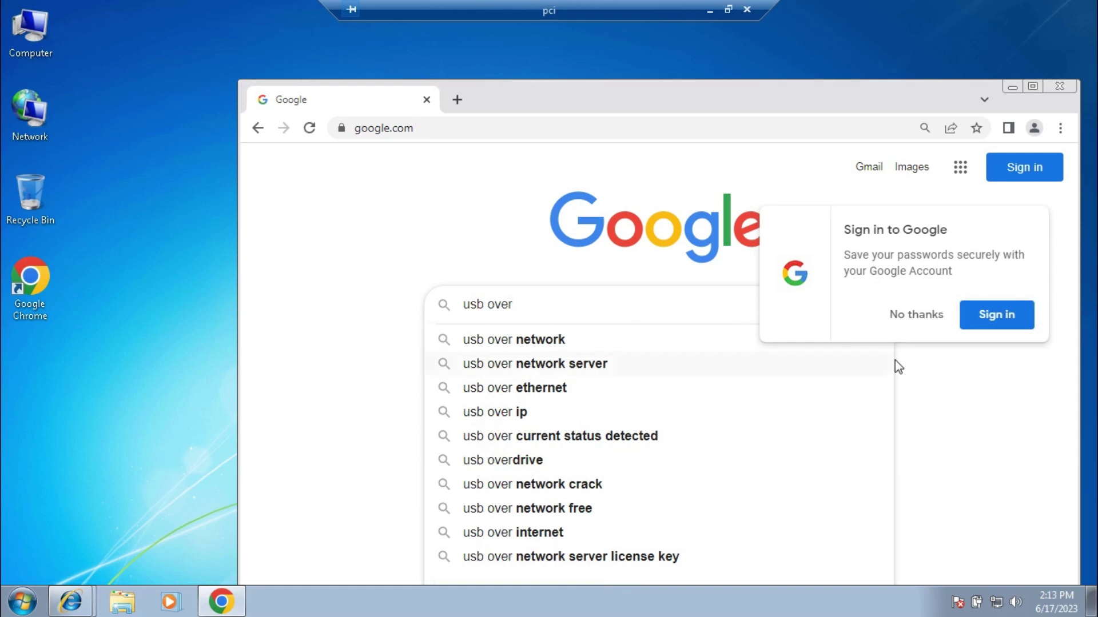
{"action": "left_click", "coordinate": [535, 346]}
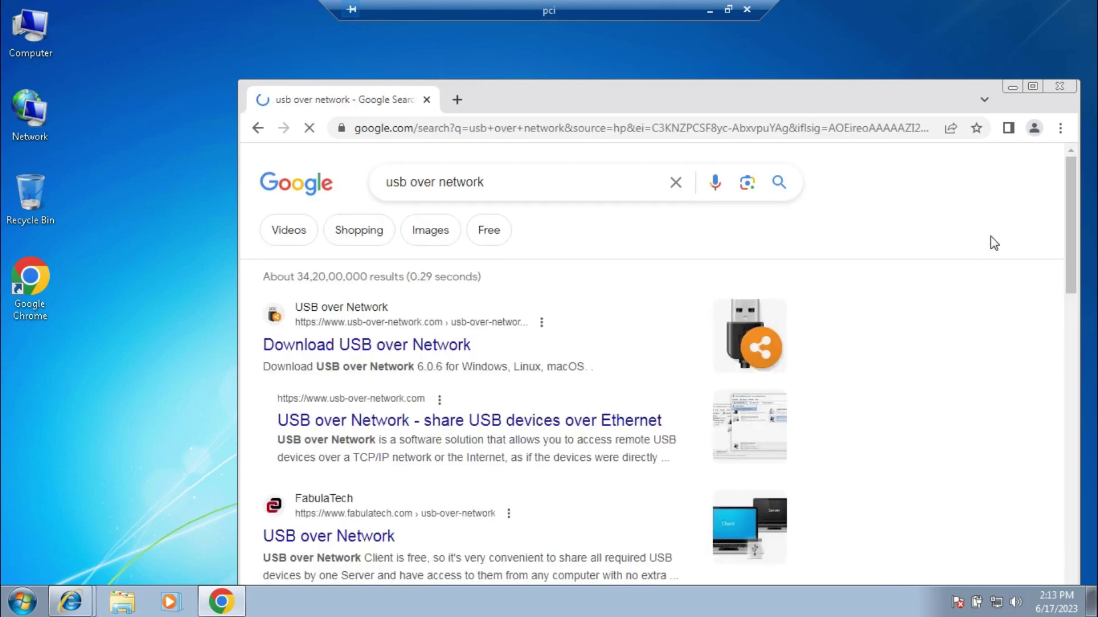
{"action": "left_click", "coordinate": [1033, 86]}
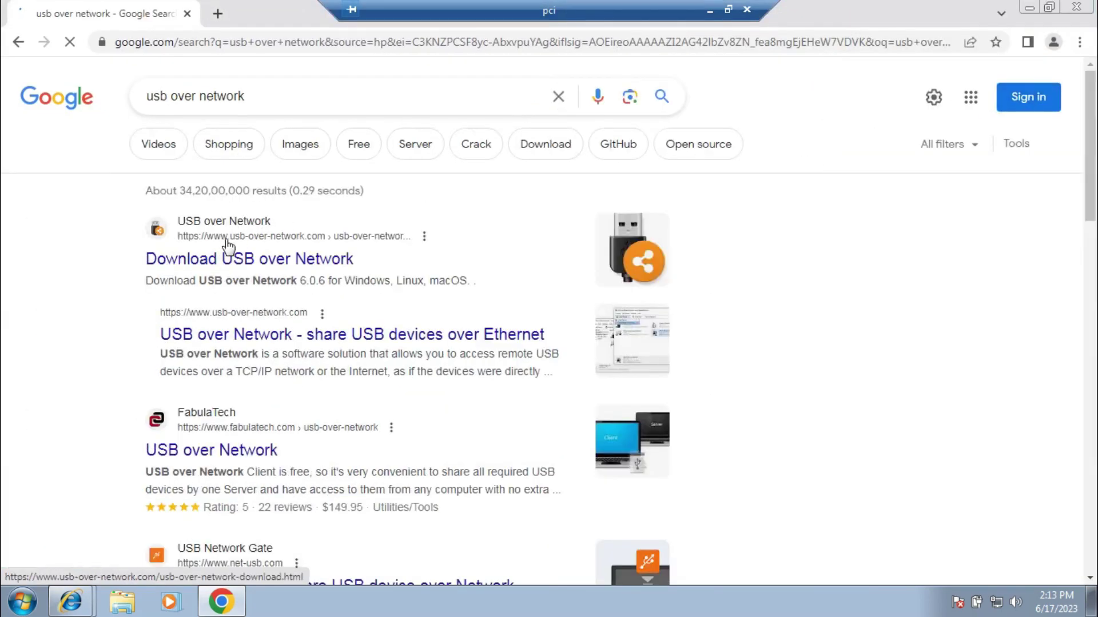
{"action": "left_click", "coordinate": [225, 262]}
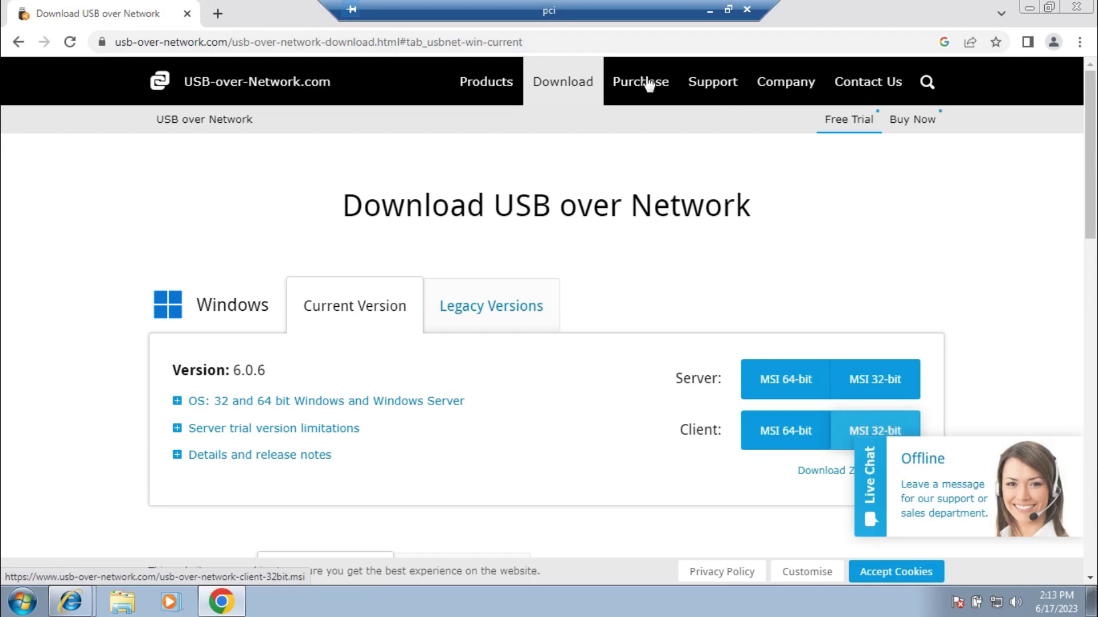
{"action": "mouse_move", "coordinate": [642, 81]}
{"action": "key", "text": "ctrl+alt+Break"}
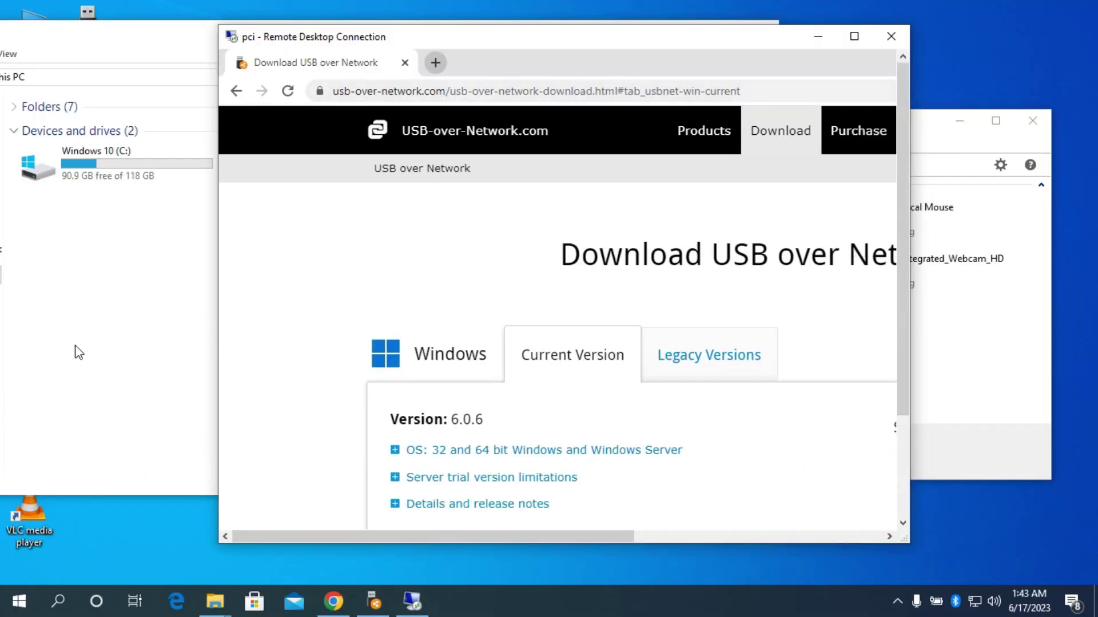
{"action": "left_click", "coordinate": [78, 359]}
{"action": "left_click", "coordinate": [852, 32]}
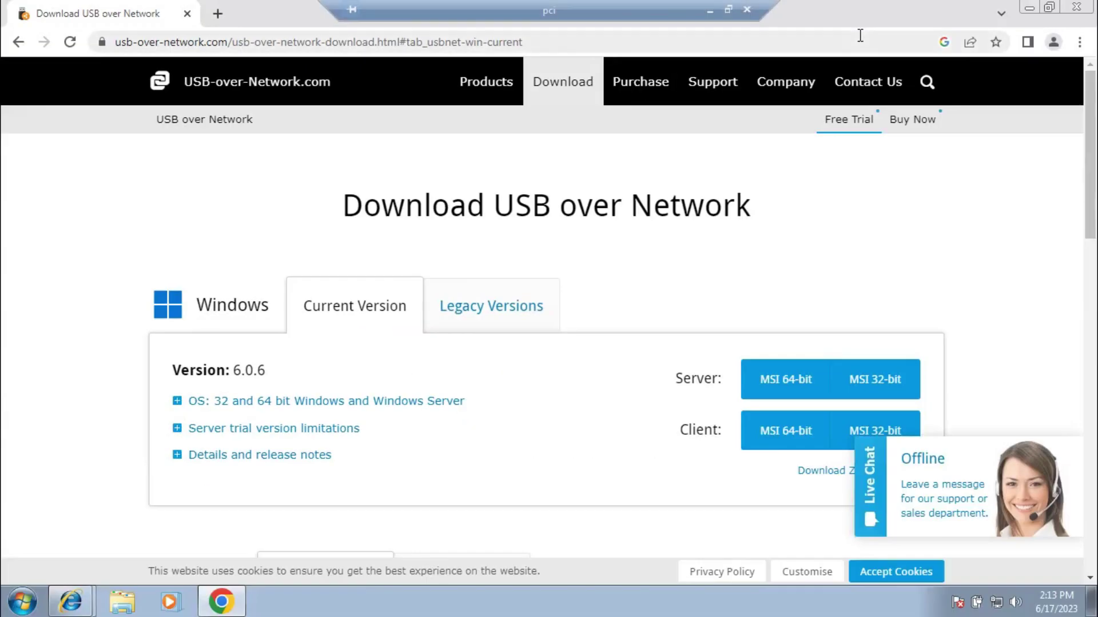
Minimize Chrome and open the remote computer's system properties to check whether its Windows is 32-bit or 64-bit
{"action": "left_click", "coordinate": [1029, 8]}
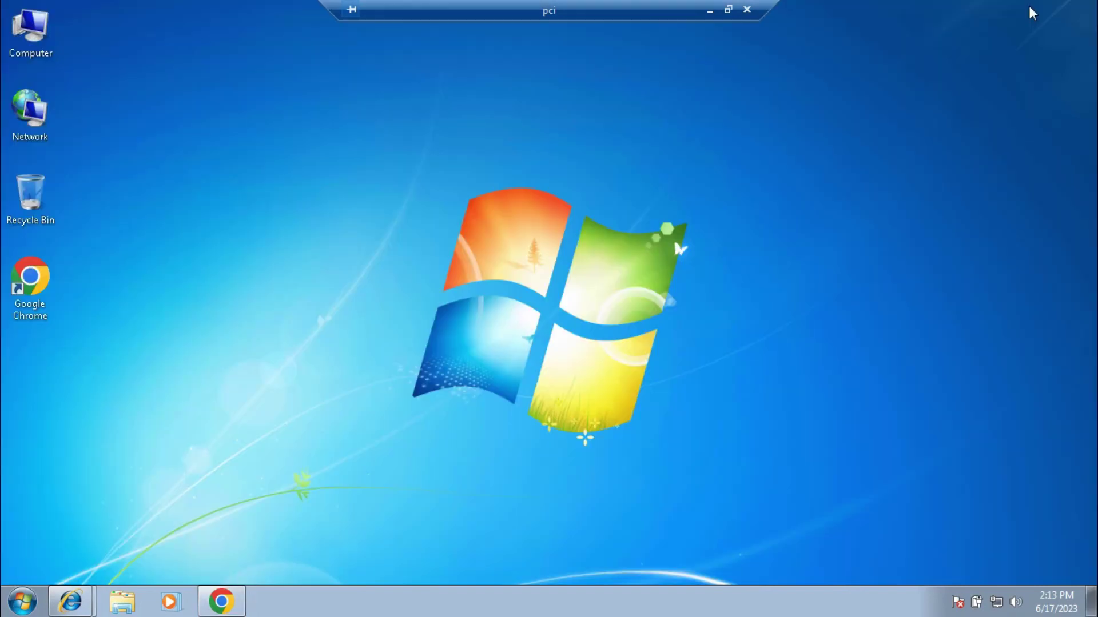
{"action": "right_click", "coordinate": [32, 42]}
{"action": "left_click", "coordinate": [103, 195]}
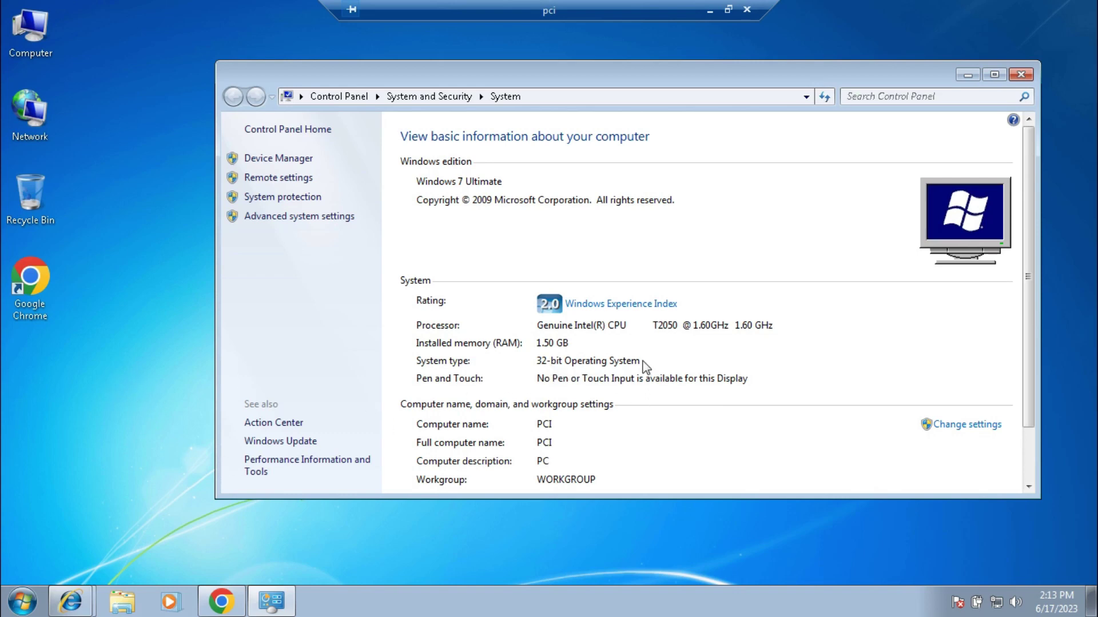
Return to the download page and download the 32-bit MSI of the USB over Network client for Windows
{"action": "left_click", "coordinate": [222, 600]}
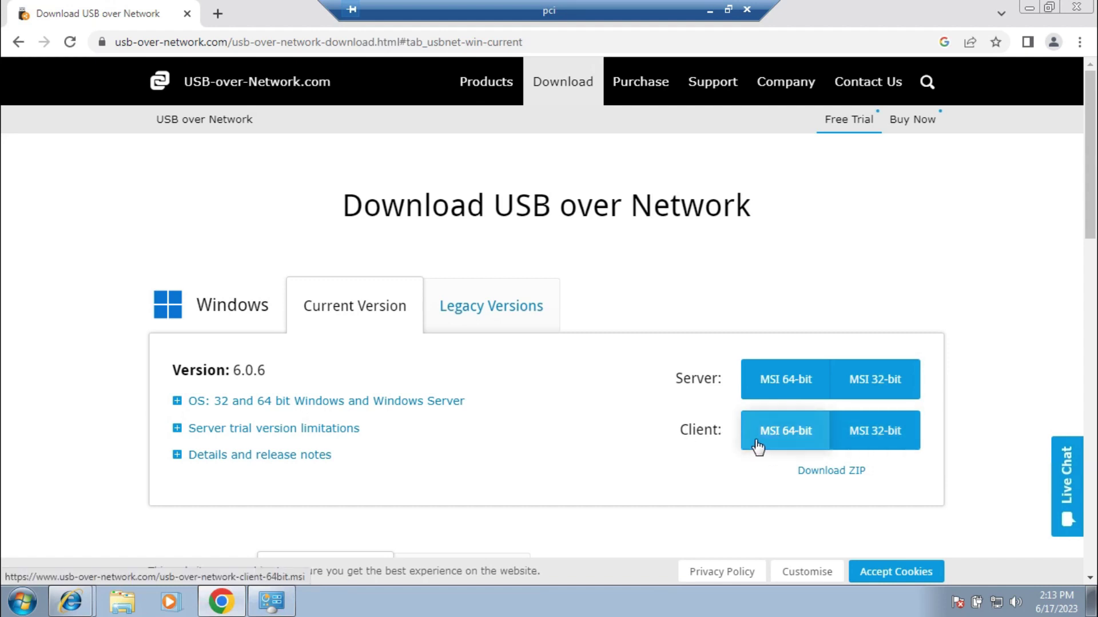
{"action": "left_click", "coordinate": [879, 439]}
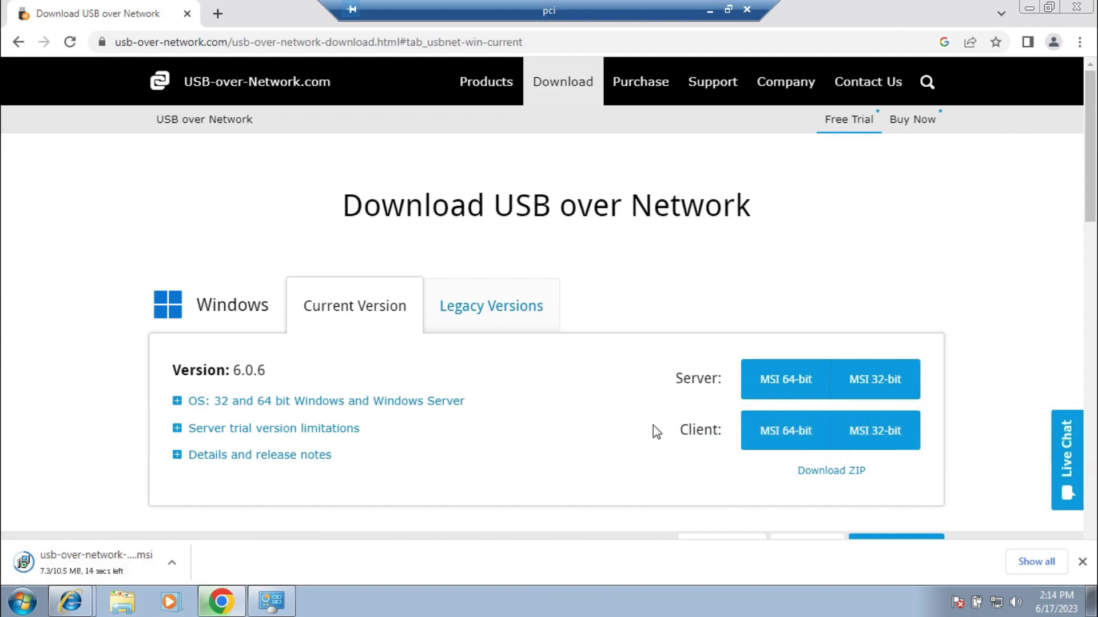
{"action": "left_click", "coordinate": [1049, 7]}
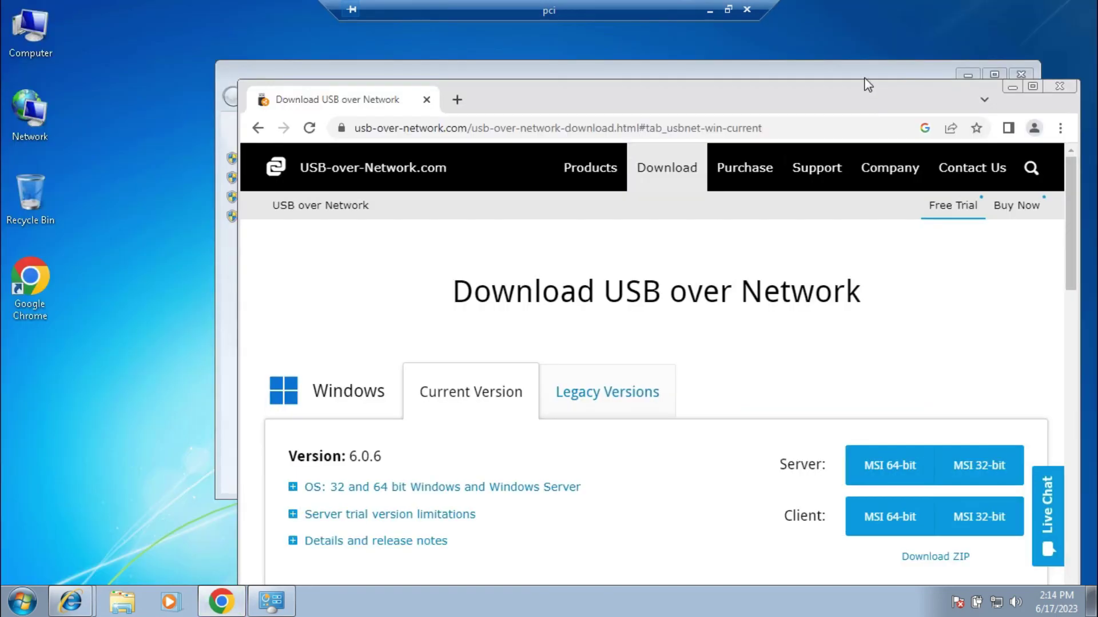
{"action": "left_click", "coordinate": [1033, 86]}
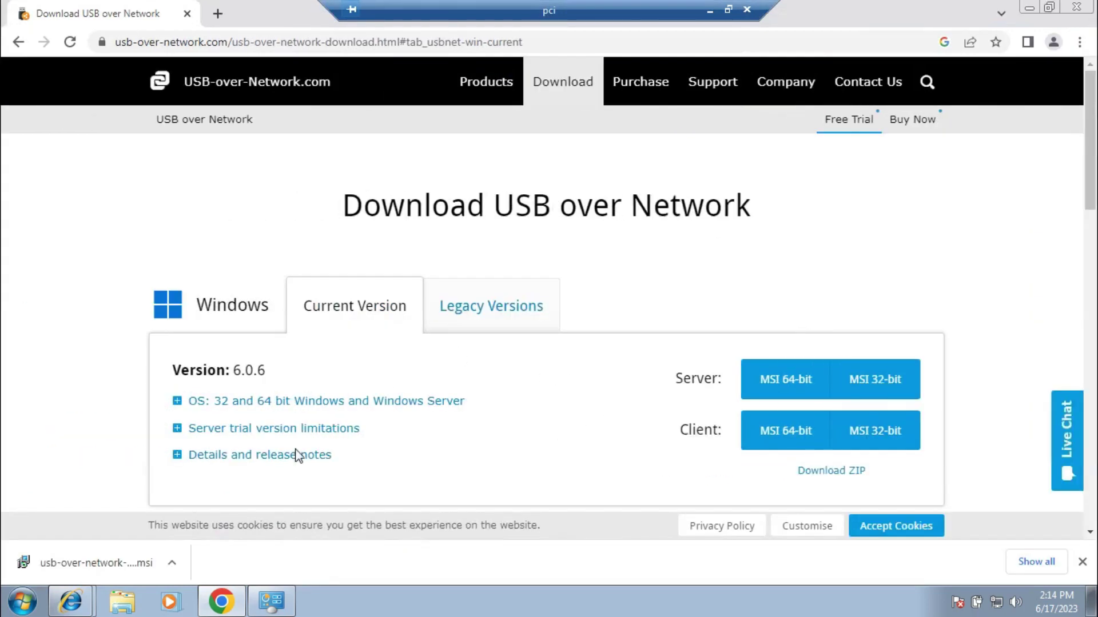
Show the downloaded client installer in its folder, with Chrome minimized and the System window closed
{"action": "right_click", "coordinate": [56, 570]}
{"action": "left_click", "coordinate": [117, 524]}
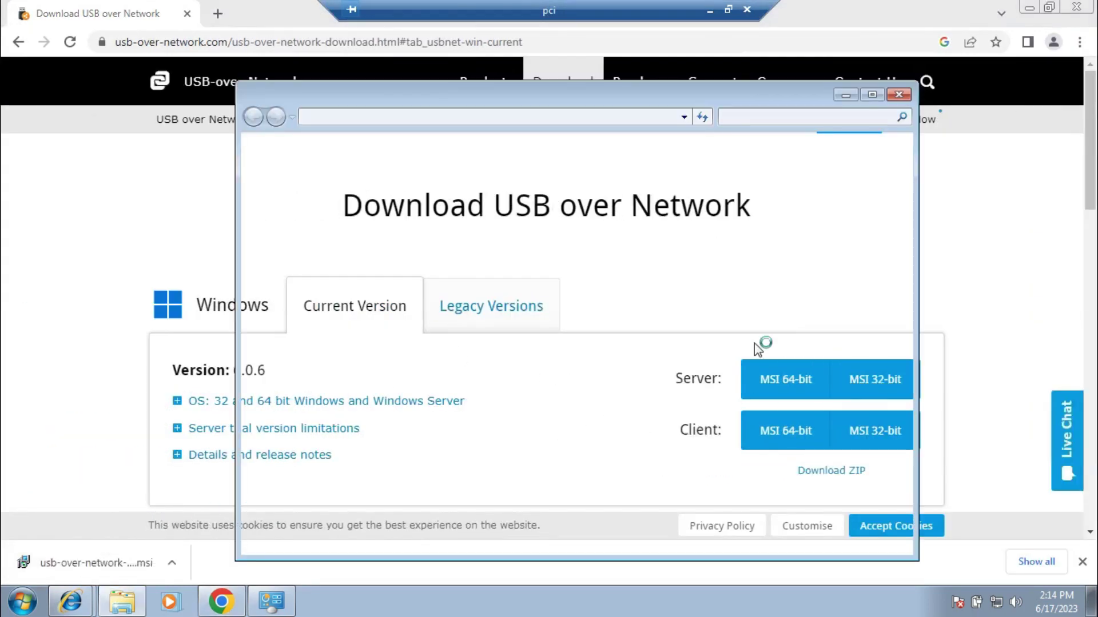
{"action": "left_click", "coordinate": [1028, 7]}
{"action": "left_click", "coordinate": [974, 114]}
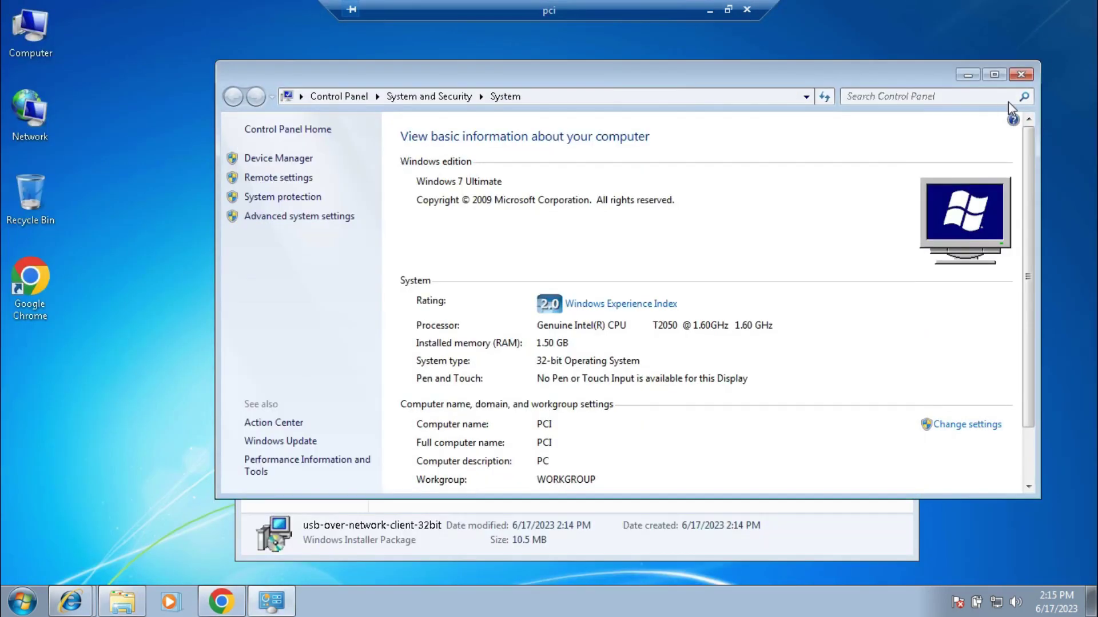
{"action": "left_click", "coordinate": [1021, 74]}
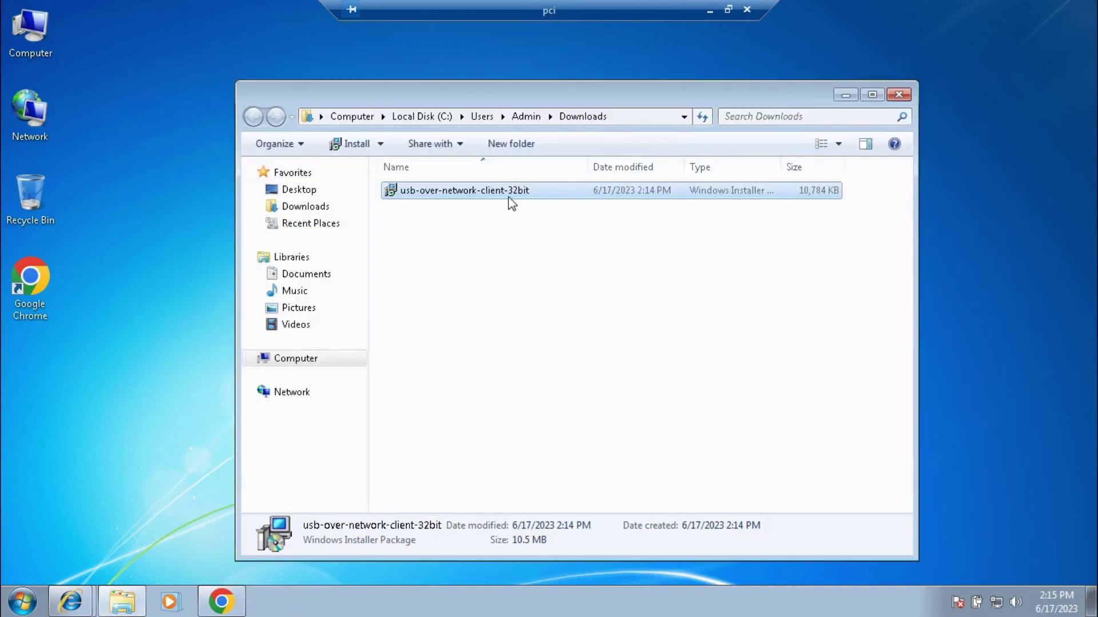
Run usb-over-network-client-32bit past the security warning, accept the license agreement and advance the setup to Ready to Install
{"action": "double_click", "coordinate": [488, 190]}
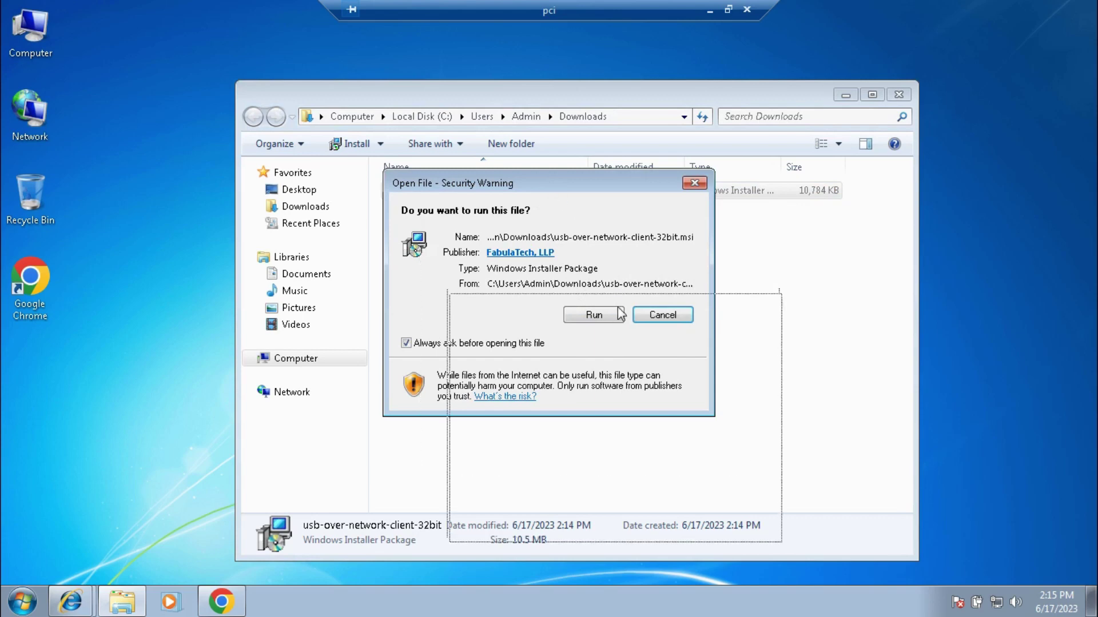
{"action": "left_click_drag", "start_coordinate": [546, 182], "coordinate": [617, 306]}
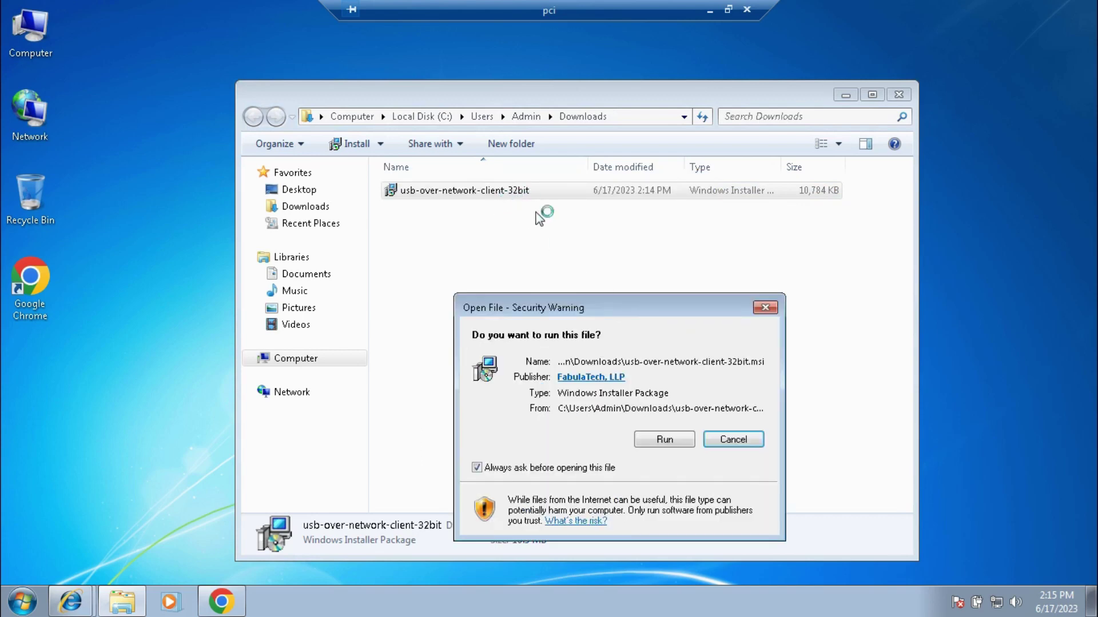
{"action": "left_click", "coordinate": [663, 439]}
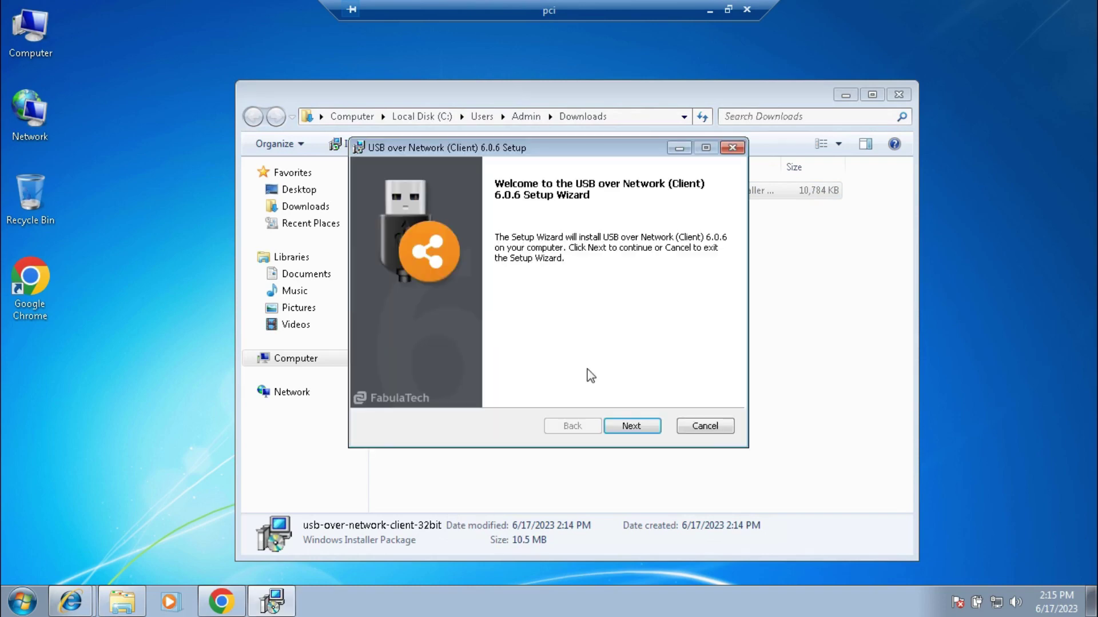
{"action": "left_click", "coordinate": [633, 427]}
{"action": "left_click", "coordinate": [506, 390]}
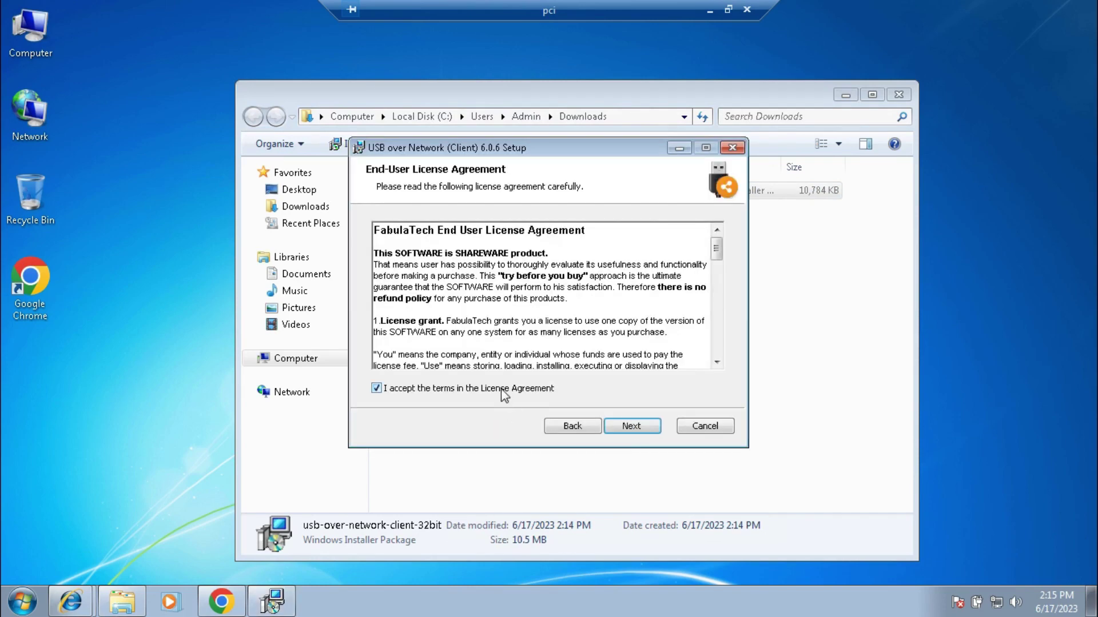
{"action": "left_click", "coordinate": [630, 426]}
{"action": "left_click", "coordinate": [633, 426]}
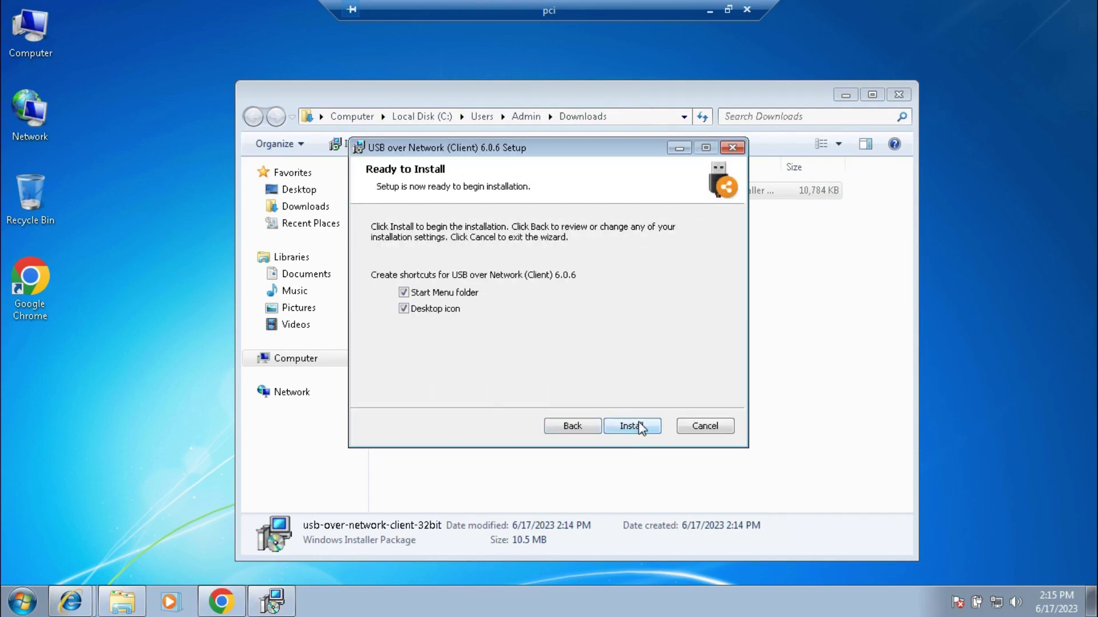
Install the client with both shortcuts, allowing it through User Account Control and installing the unverified driver software anyway
{"action": "left_click", "coordinate": [632, 427]}
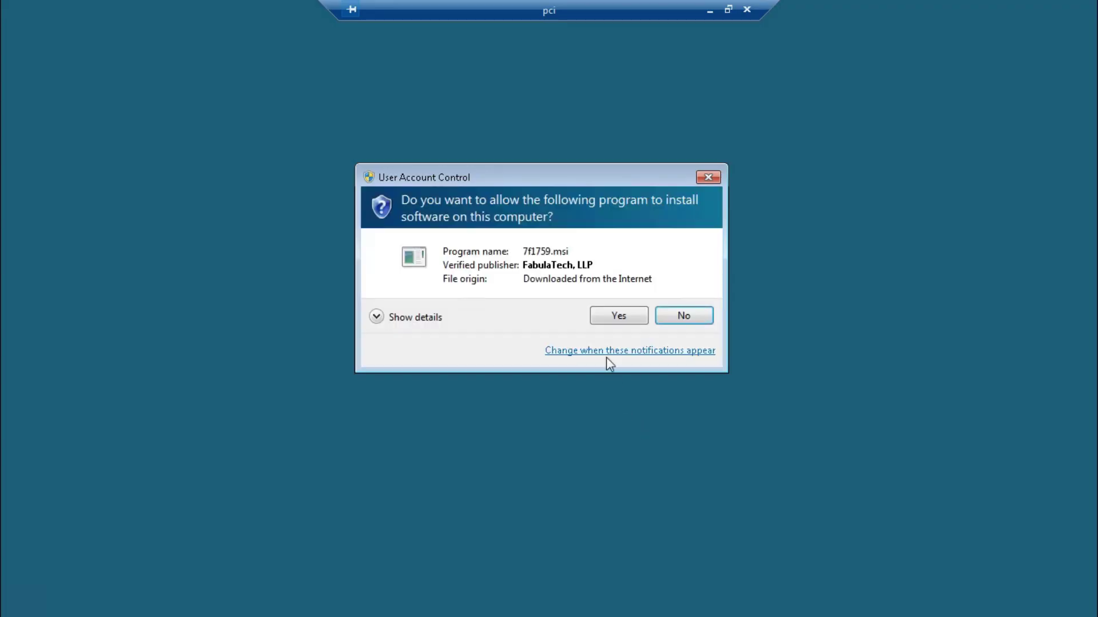
{"action": "left_click", "coordinate": [612, 319]}
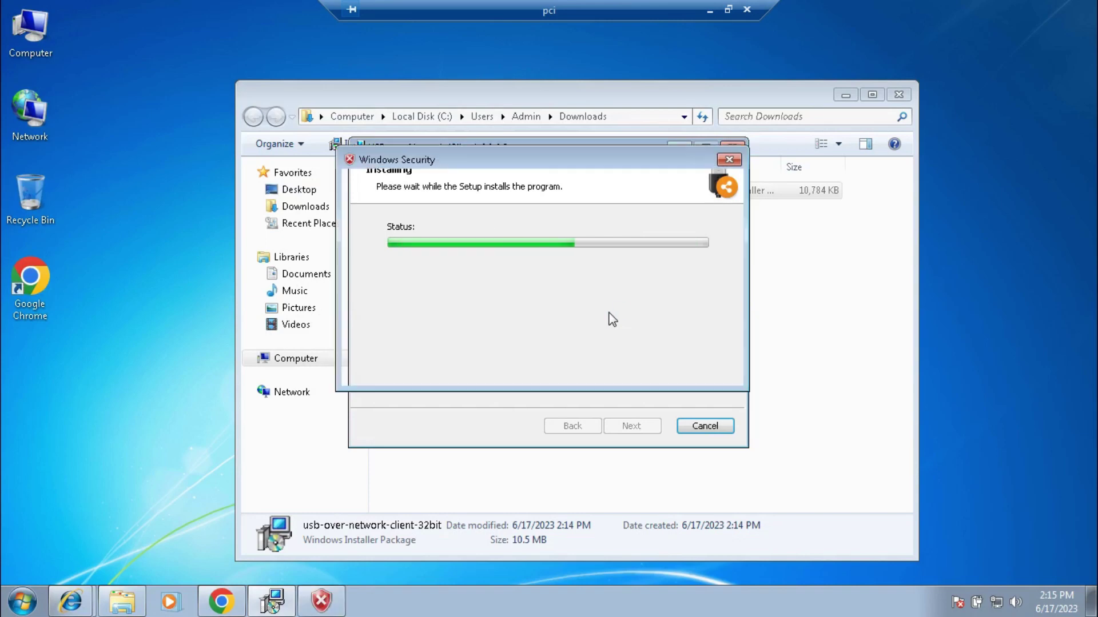
{"action": "left_click", "coordinate": [495, 327]}
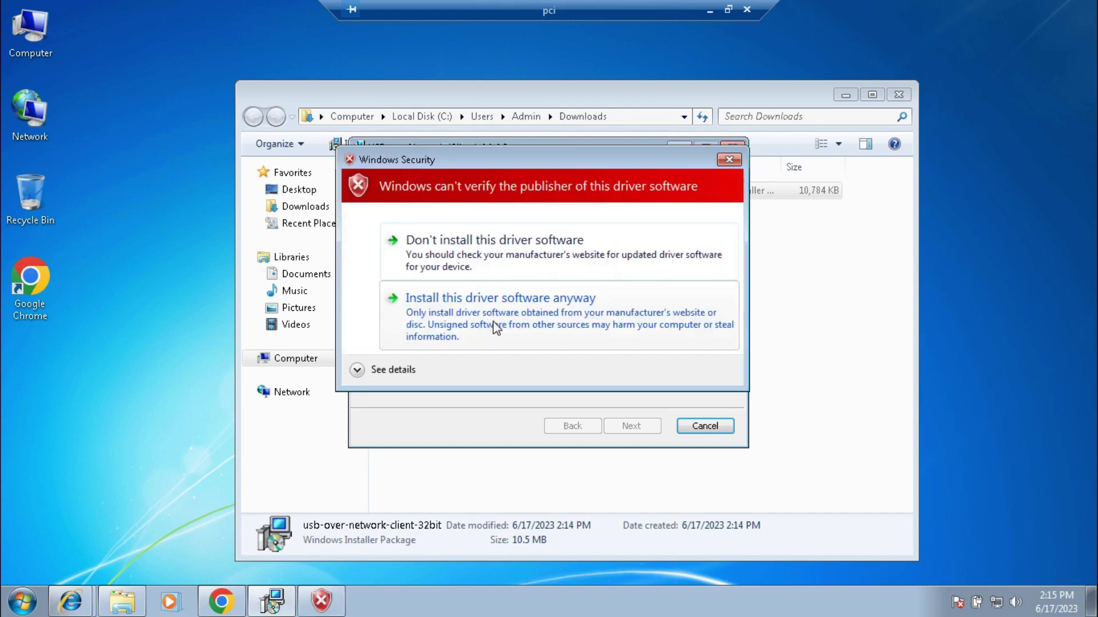
{"action": "left_click", "coordinate": [492, 325]}
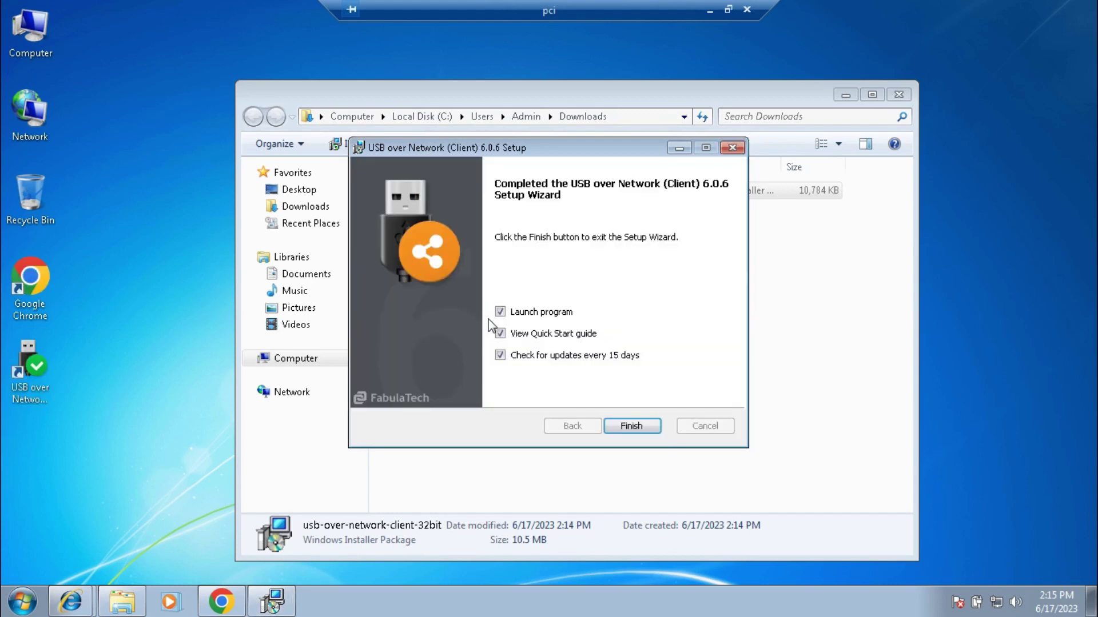
Finish the setup with the 15-day update check turned off and program launch on, and move the client window aside
{"action": "left_click", "coordinate": [501, 356]}
{"action": "left_click", "coordinate": [631, 427]}
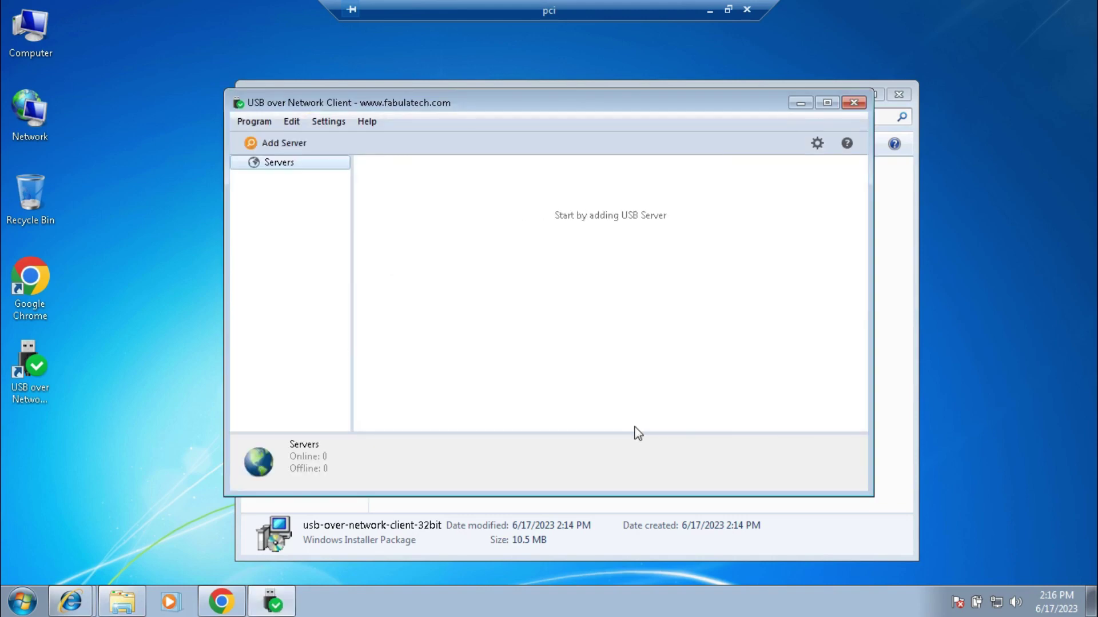
{"action": "left_click_drag", "start_coordinate": [509, 106], "coordinate": [693, 110]}
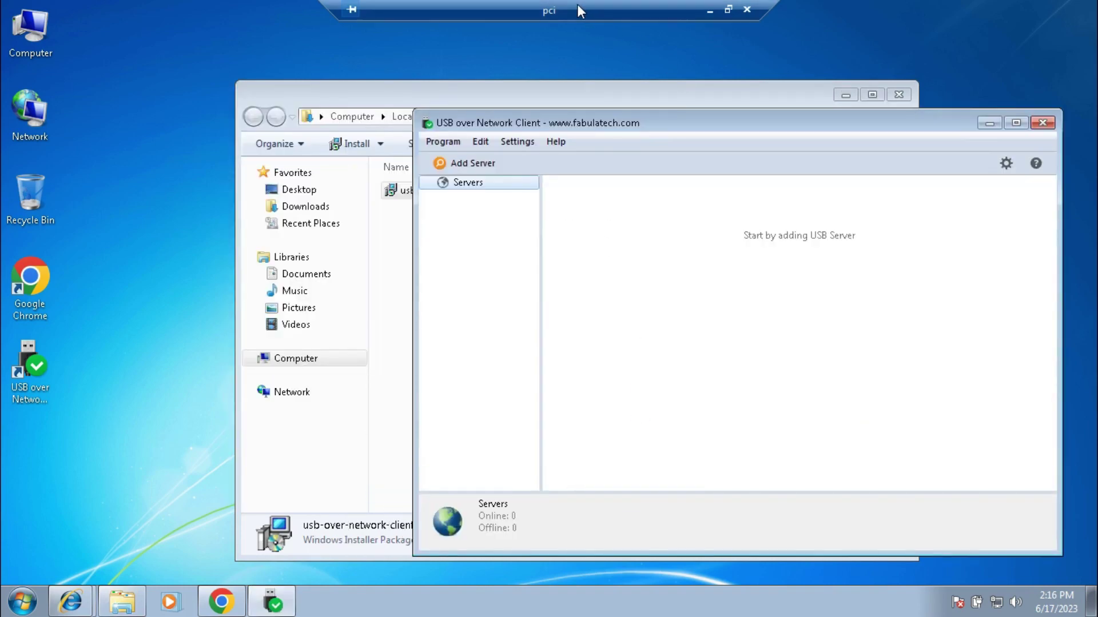
Take the remote session out of full screen, close This PC and arrange the USB over Network Server window beside the session
{"action": "double_click", "coordinate": [577, 7]}
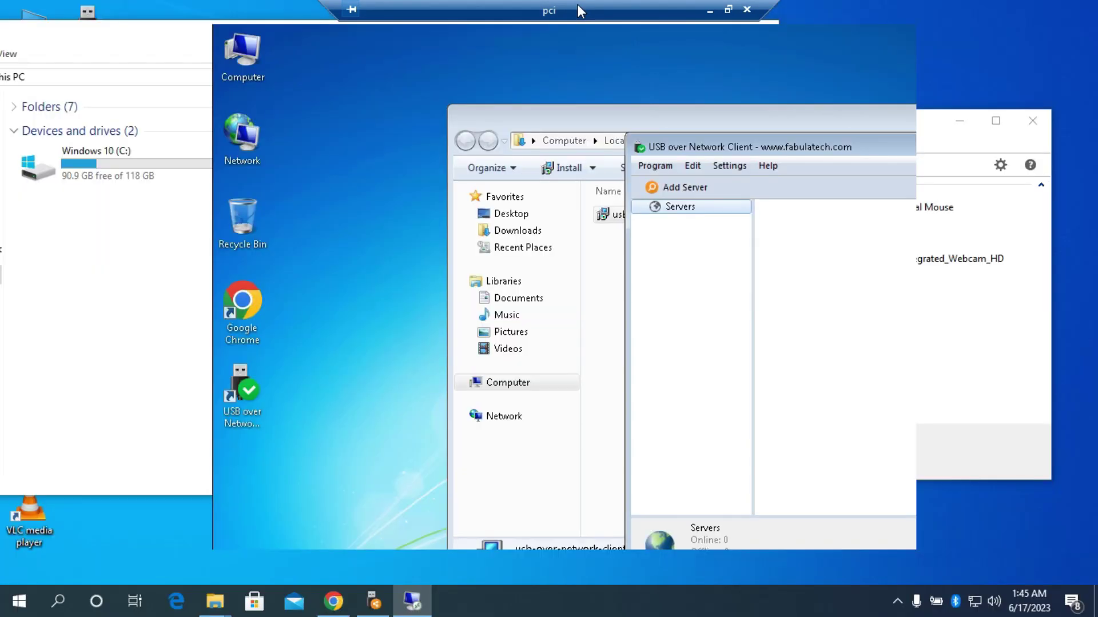
{"action": "left_click_drag", "start_coordinate": [530, 39], "coordinate": [803, 189]}
{"action": "left_click", "coordinate": [759, 31]}
{"action": "left_click_drag", "start_coordinate": [787, 127], "coordinate": [314, 84]}
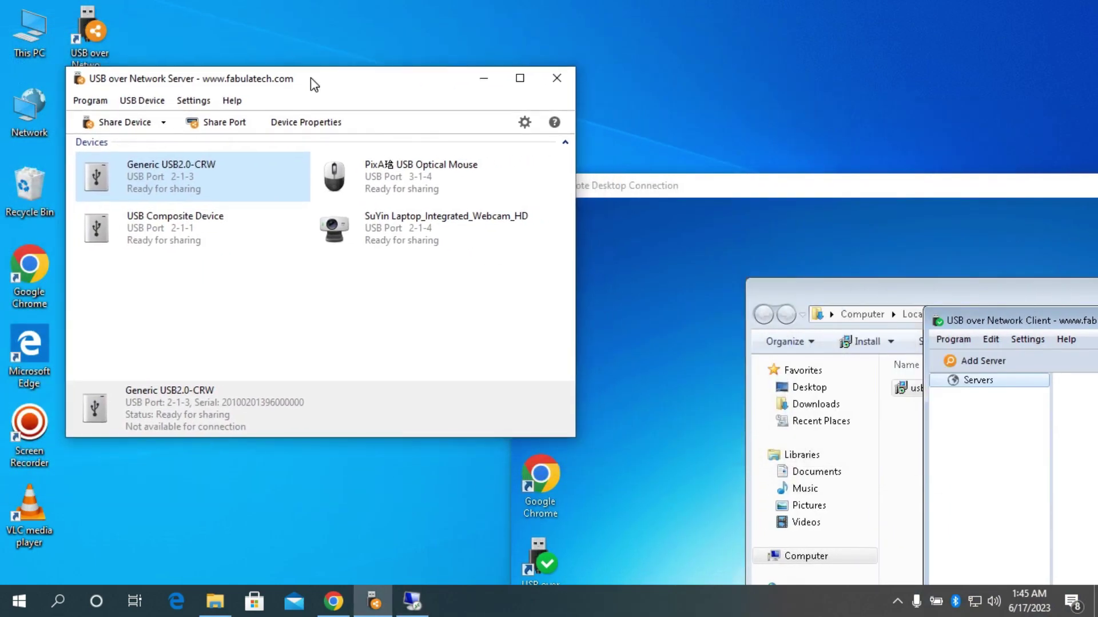
View the remote session full screen to reposition the USB over Network Client window, and return the session to a window
{"action": "left_click", "coordinate": [973, 207]}
{"action": "key", "text": "ctrl+alt+Pause"}
{"action": "left_click", "coordinate": [468, 213]}
{"action": "left_click_drag", "start_coordinate": [732, 122], "coordinate": [745, 78]}
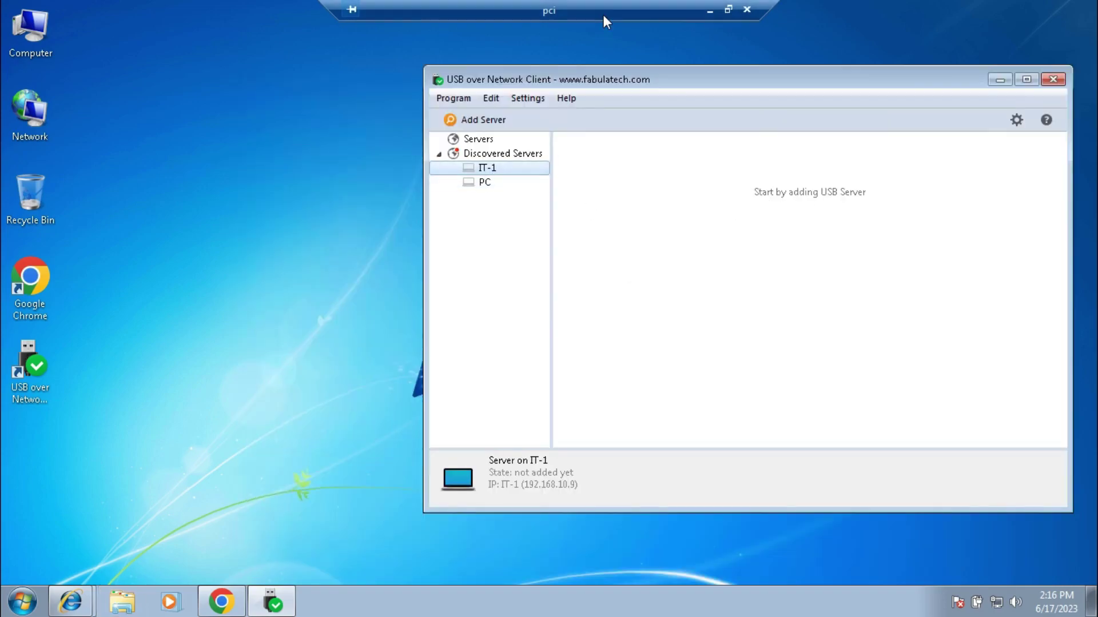
{"action": "left_click", "coordinate": [728, 9]}
Open This PC on the local computer and place it in front, below the USB over Network Server device list
{"action": "key", "text": "super+e"}
{"action": "left_click_drag", "start_coordinate": [909, 346], "coordinate": [528, 329]}
{"action": "left_click_drag", "start_coordinate": [294, 23], "coordinate": [337, 174]}
{"action": "left_click", "coordinate": [358, 102]}
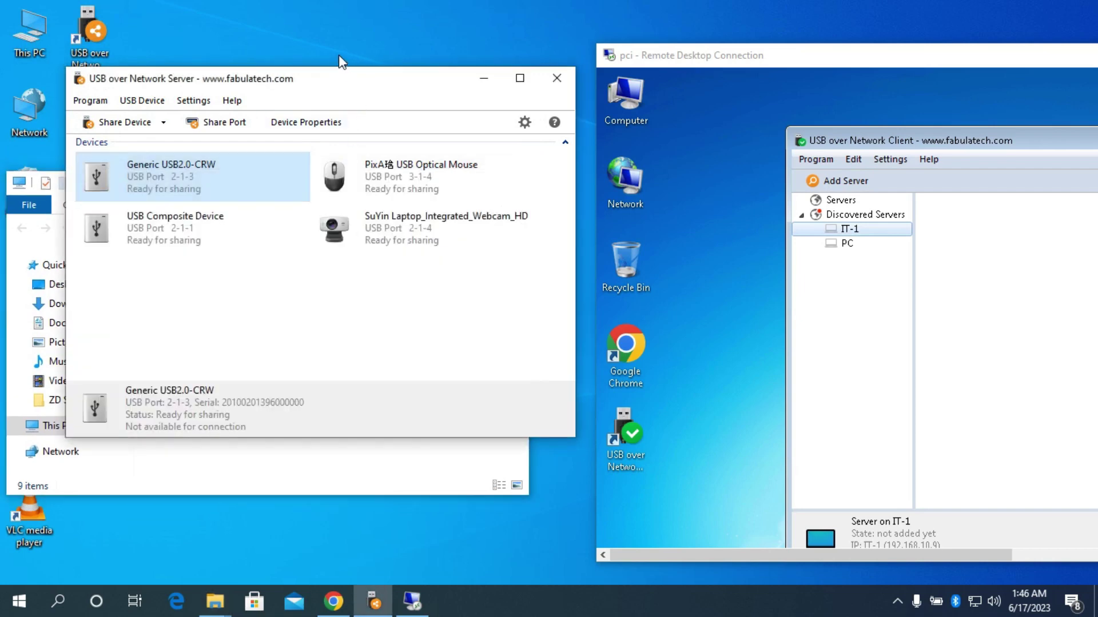
{"action": "left_click", "coordinate": [344, 485]}
{"action": "left_click_drag", "start_coordinate": [286, 198], "coordinate": [313, 360]}
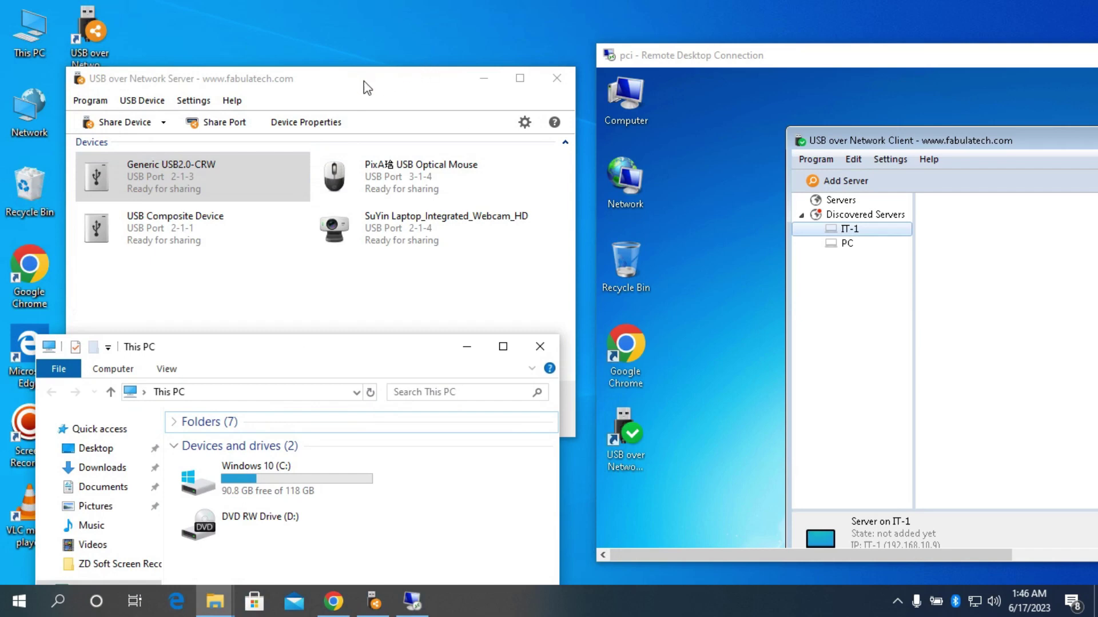
Move the USB over Network Server window up above This PC and widen both windows slightly
{"action": "left_click_drag", "start_coordinate": [367, 87], "coordinate": [346, 31]}
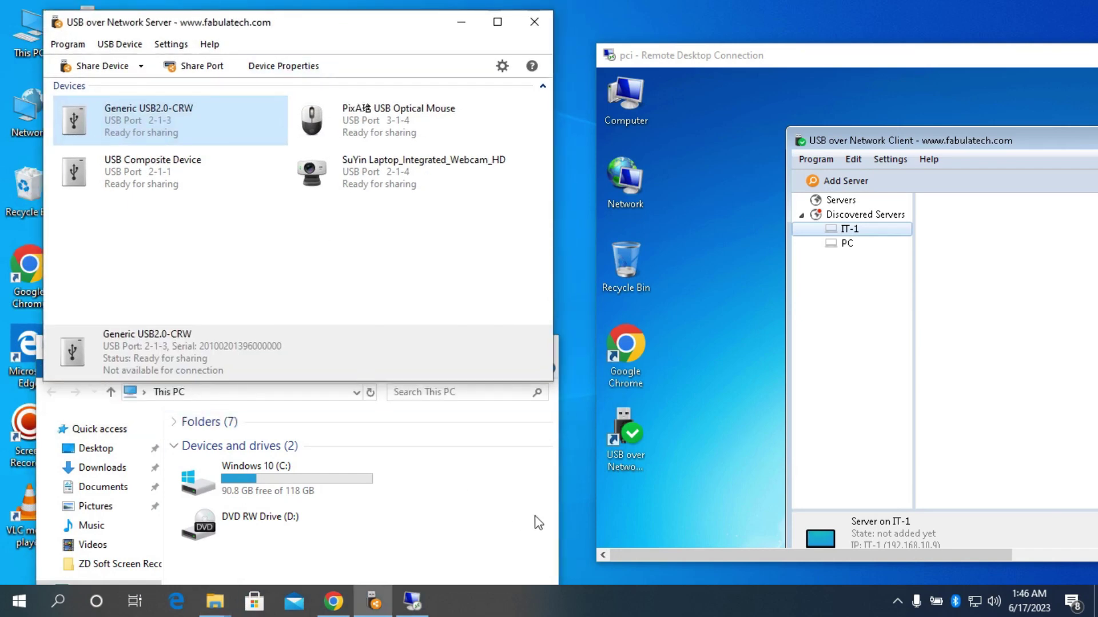
{"action": "left_click_drag", "start_coordinate": [557, 514], "coordinate": [568, 515]}
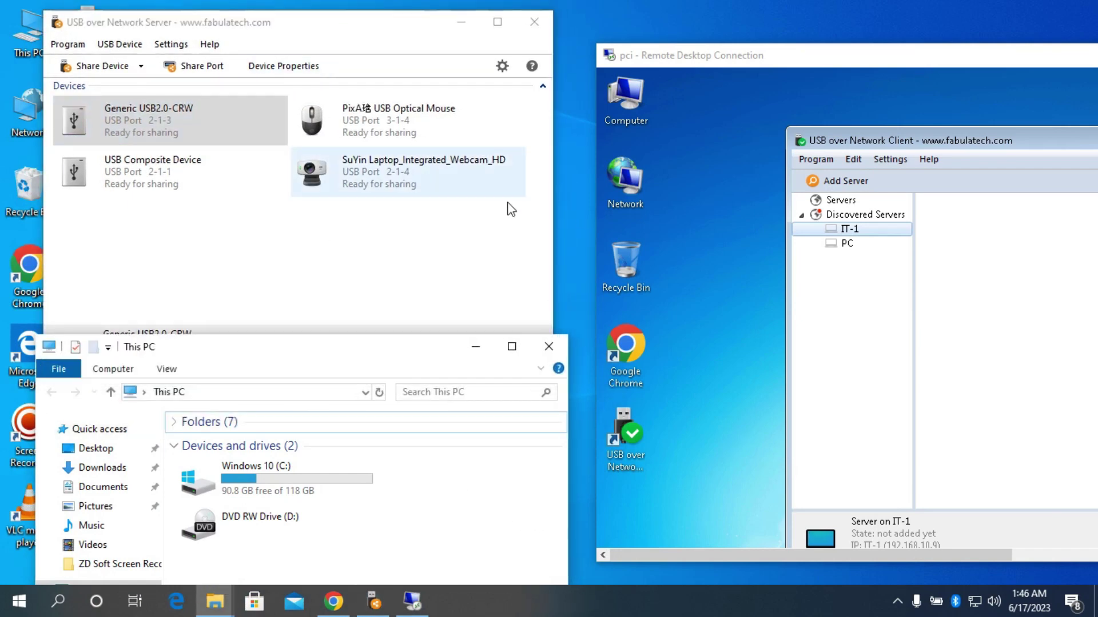
{"action": "left_click", "coordinate": [506, 213]}
{"action": "left_click_drag", "start_coordinate": [554, 216], "coordinate": [568, 216]}
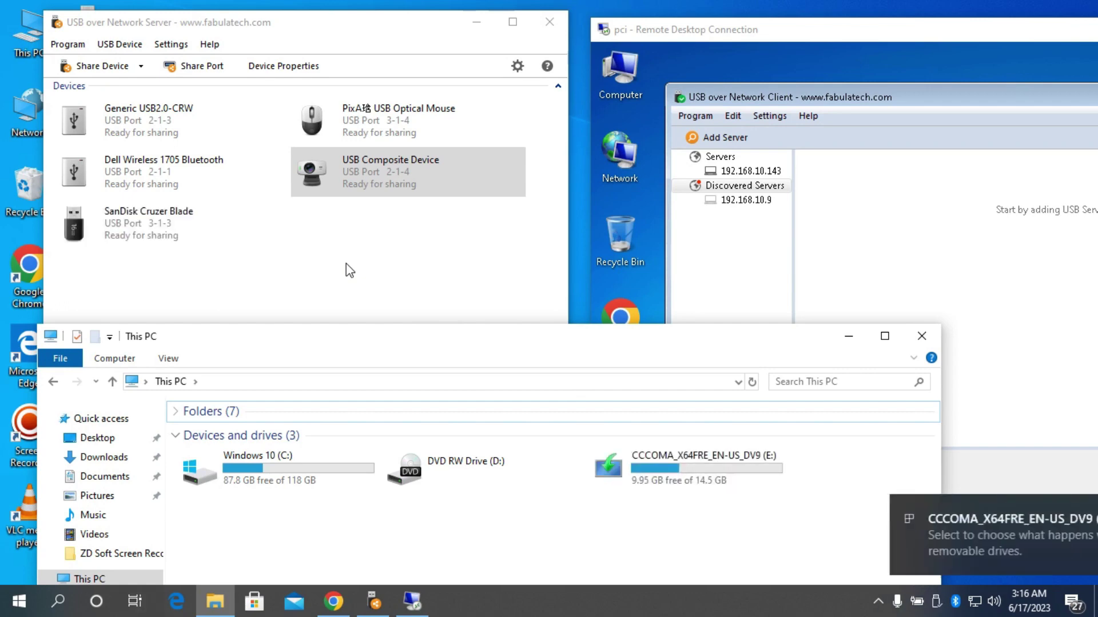
Select the CCCOMA_X64FRE_EN-US_DV9 (E:) drive in This PC and narrow and reposition that window beneath the server's device list
{"action": "left_click", "coordinate": [972, 274]}
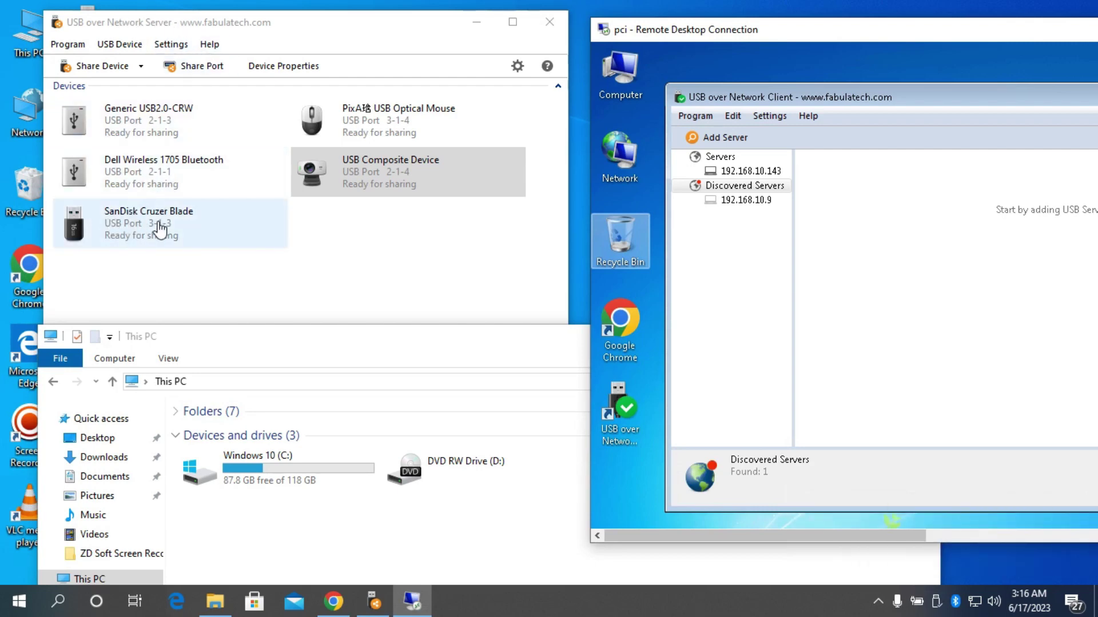
{"action": "left_click_drag", "start_coordinate": [354, 336], "coordinate": [292, 327]}
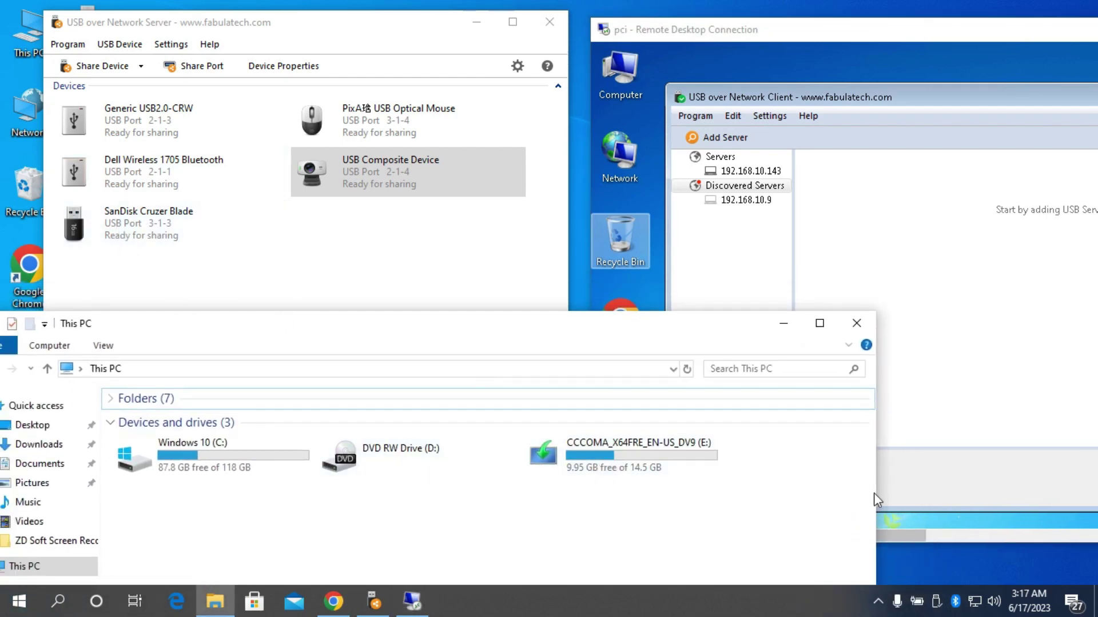
{"action": "left_click", "coordinate": [560, 473]}
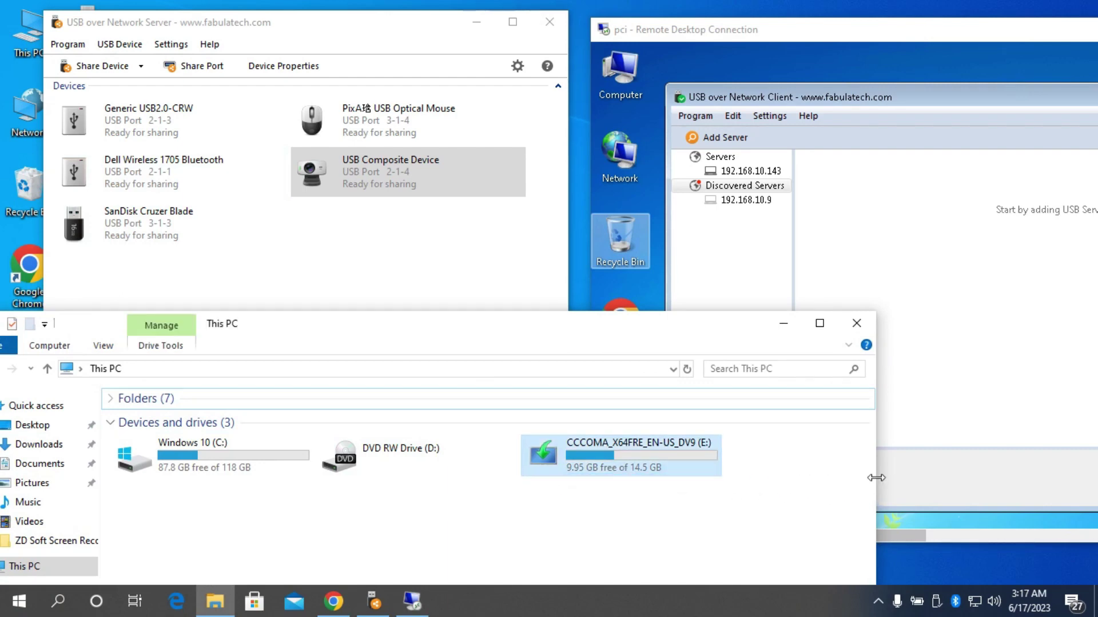
{"action": "left_click_drag", "start_coordinate": [876, 478], "coordinate": [533, 457]}
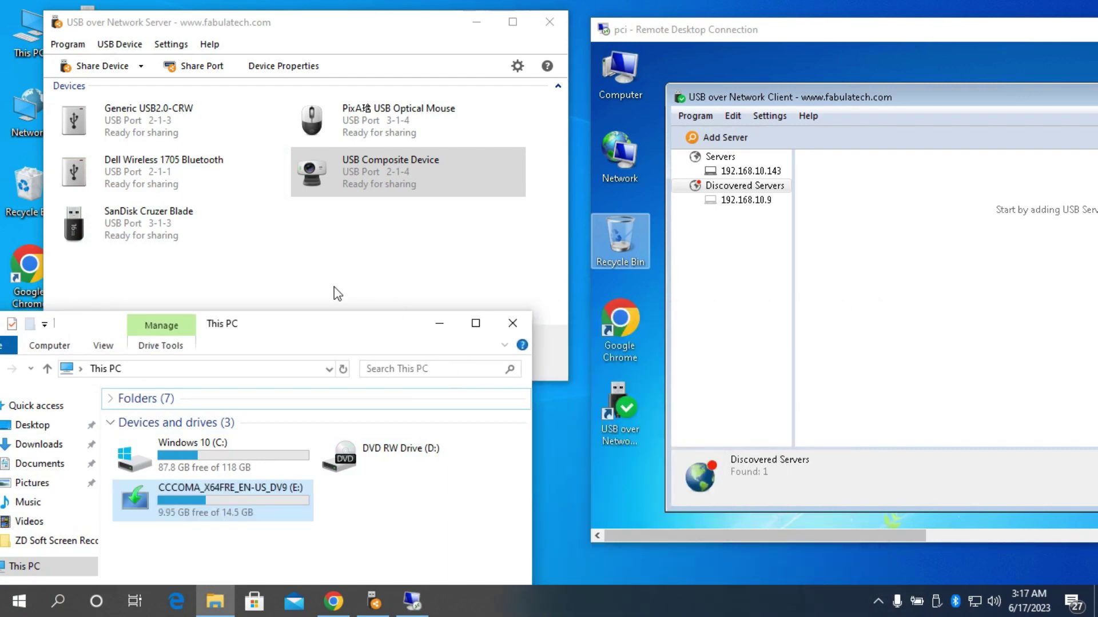
{"action": "left_click_drag", "start_coordinate": [311, 329], "coordinate": [395, 379]}
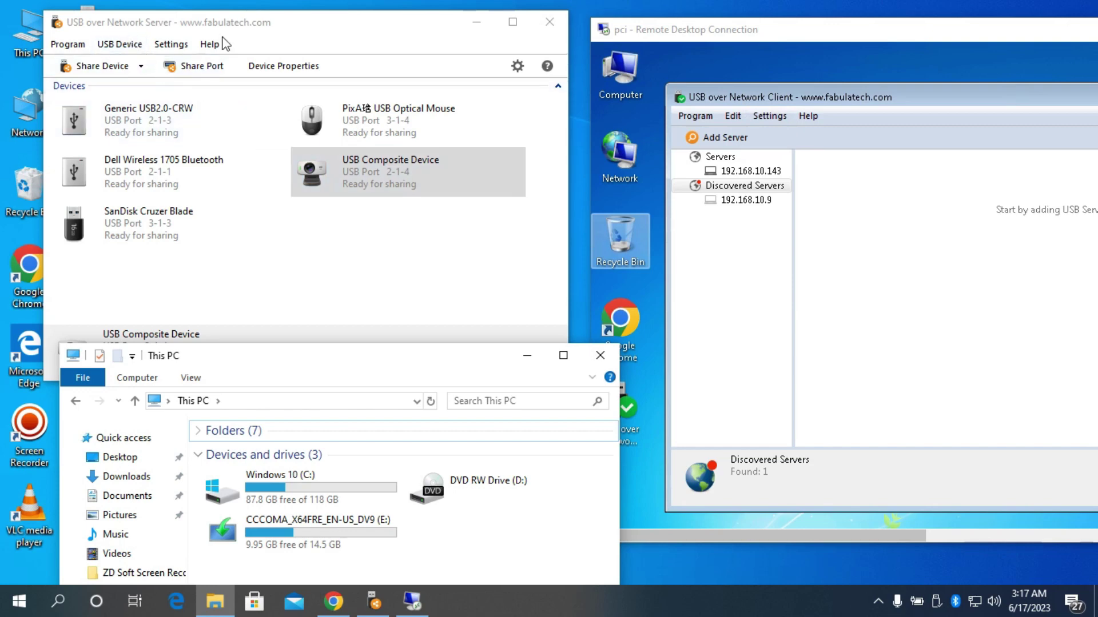
Shift the Remote Desktop window aside, reopen This PC locally and align it beneath the USB over Network Server window
{"action": "left_click_drag", "start_coordinate": [869, 39], "coordinate": [896, 63]}
{"action": "left_click", "coordinate": [374, 603]}
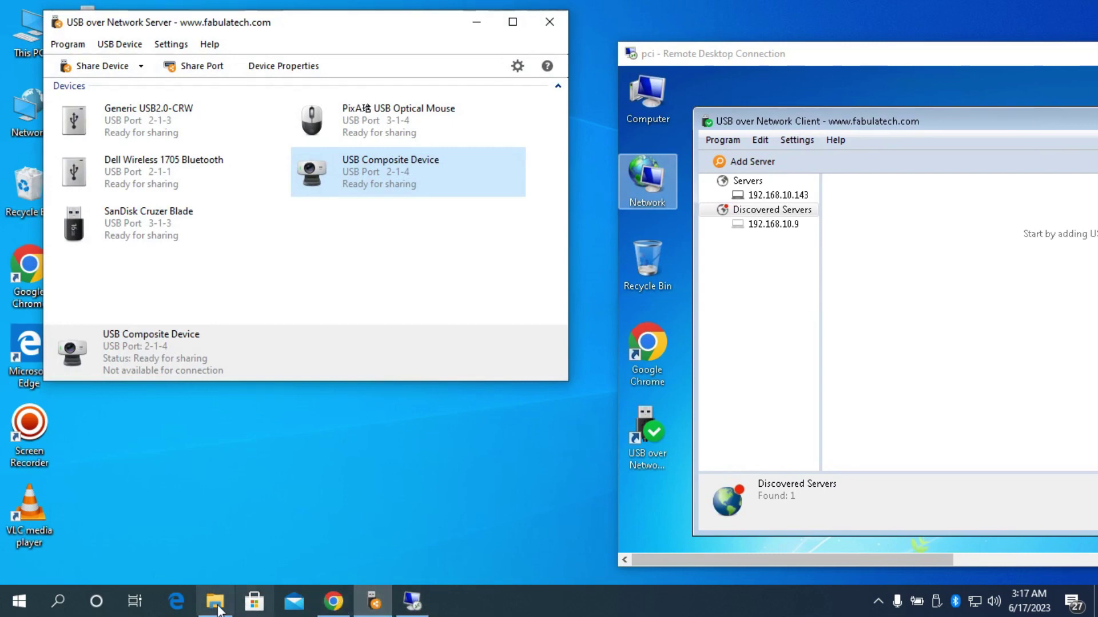
{"action": "left_click", "coordinate": [374, 603]}
{"action": "left_click", "coordinate": [374, 603]}
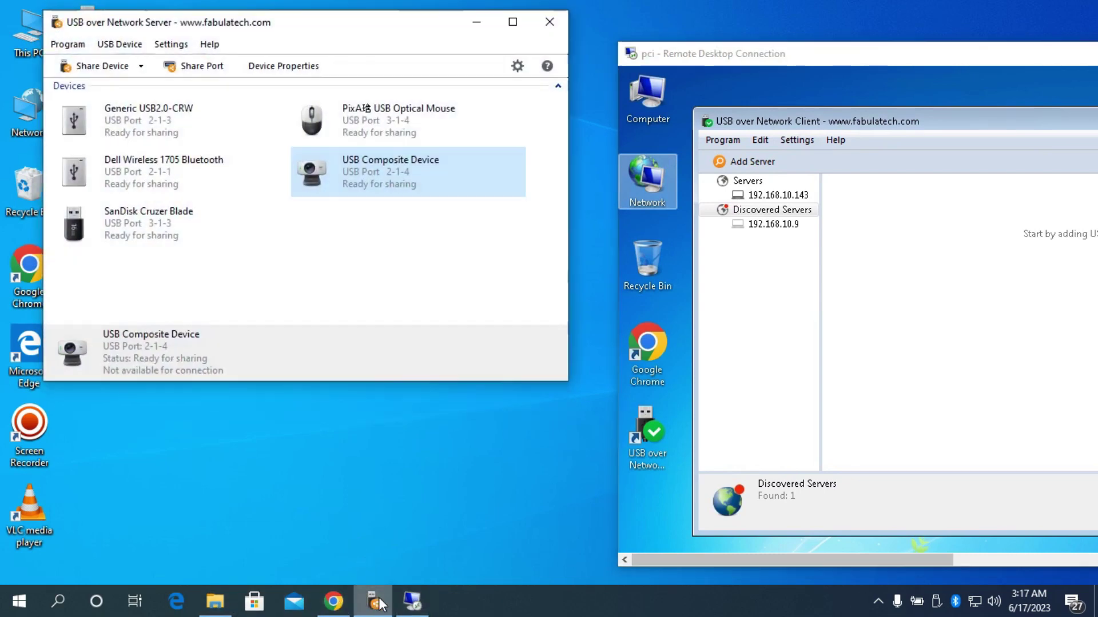
{"action": "double_click", "coordinate": [23, 54]}
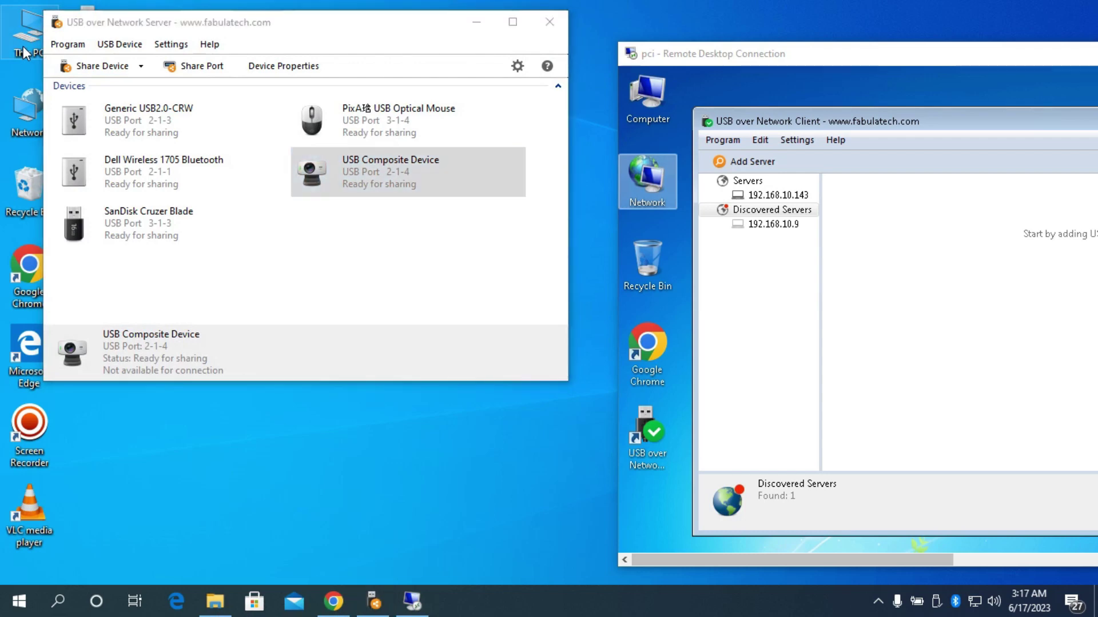
{"action": "left_click_drag", "start_coordinate": [422, 367], "coordinate": [388, 374]}
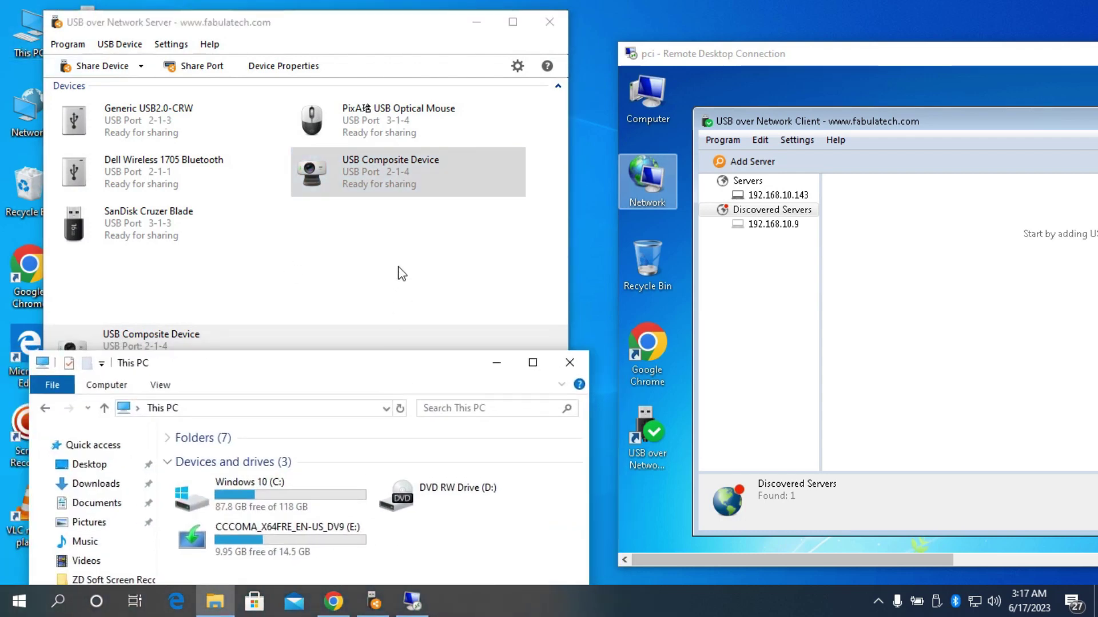
{"action": "left_click_drag", "start_coordinate": [361, 19], "coordinate": [379, 16]}
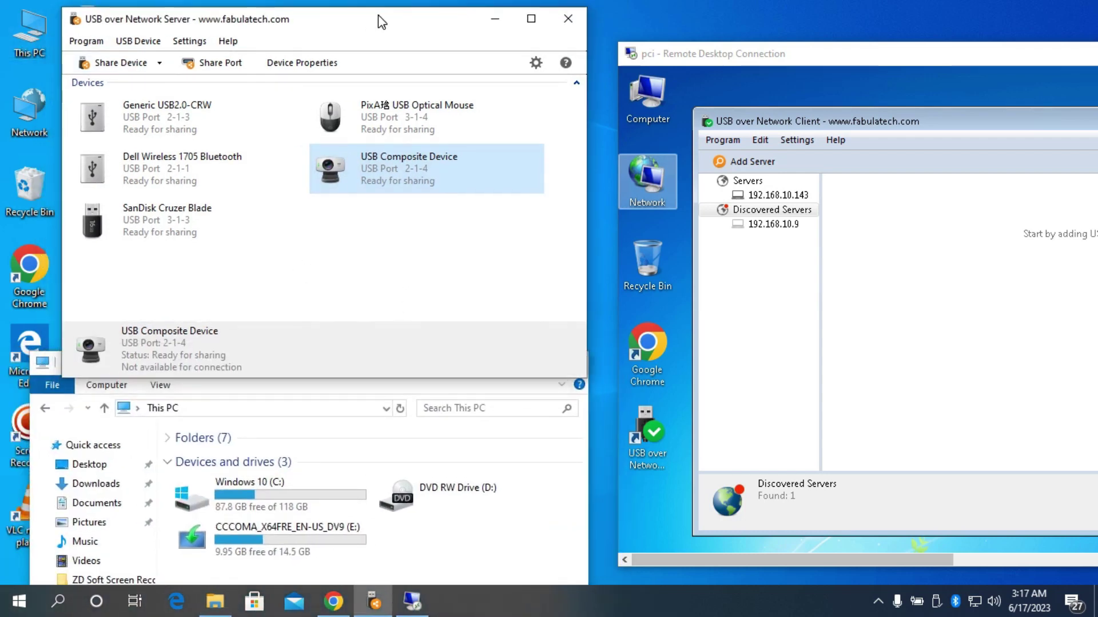
Share the SanDisk Cruzer Blade device from USB over Network Server and bring This PC forward to check the local drives
{"action": "left_click", "coordinate": [164, 233]}
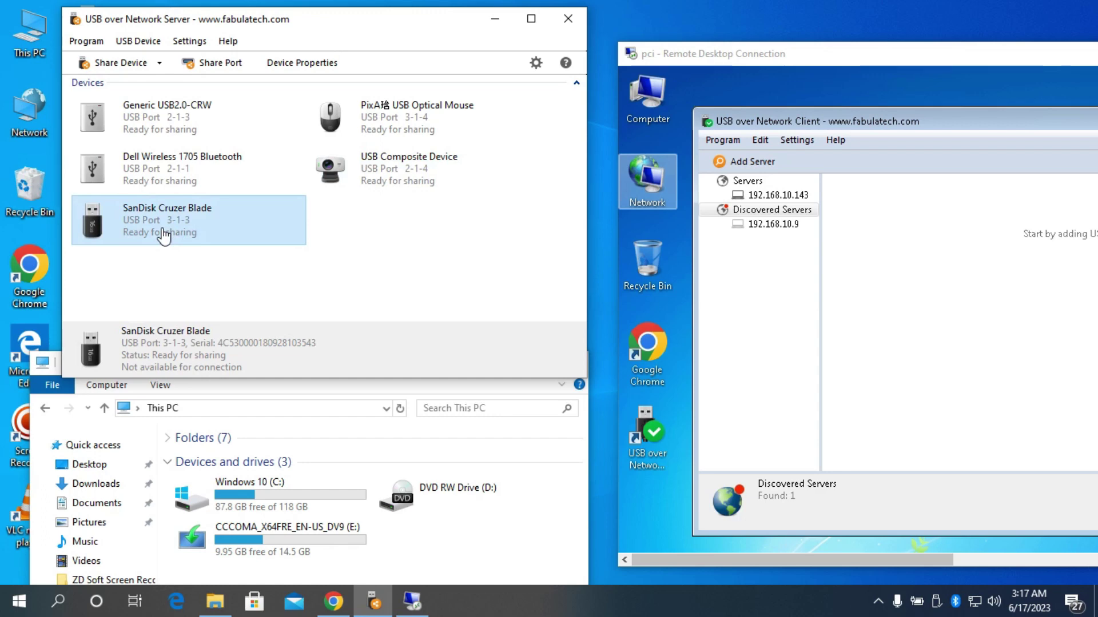
{"action": "left_click", "coordinate": [407, 179]}
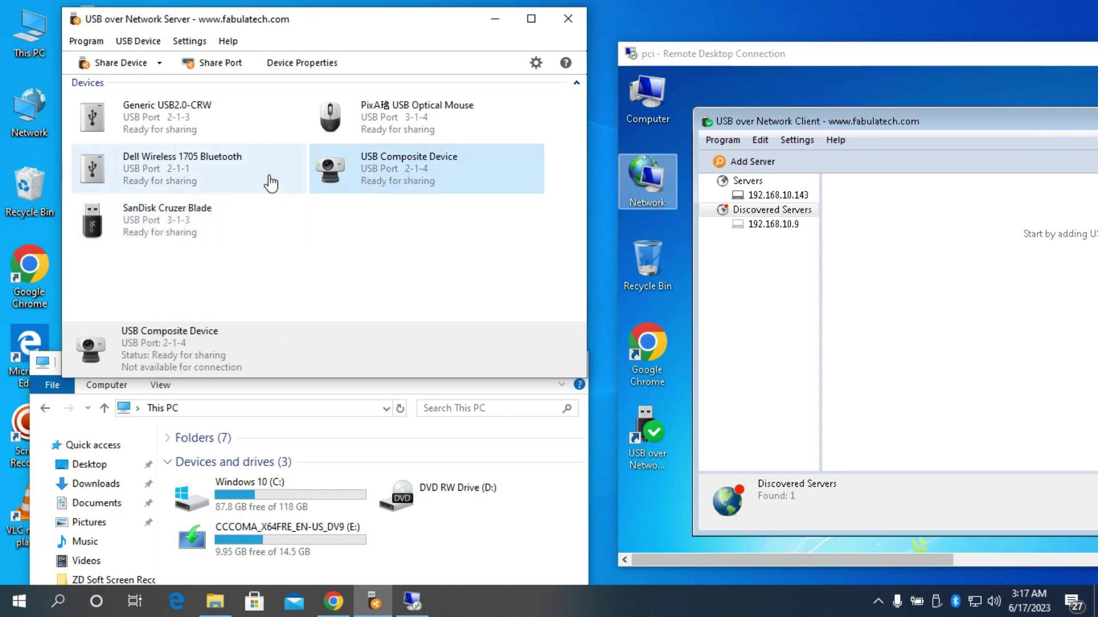
{"action": "left_click", "coordinate": [222, 181]}
{"action": "left_click", "coordinate": [184, 221]}
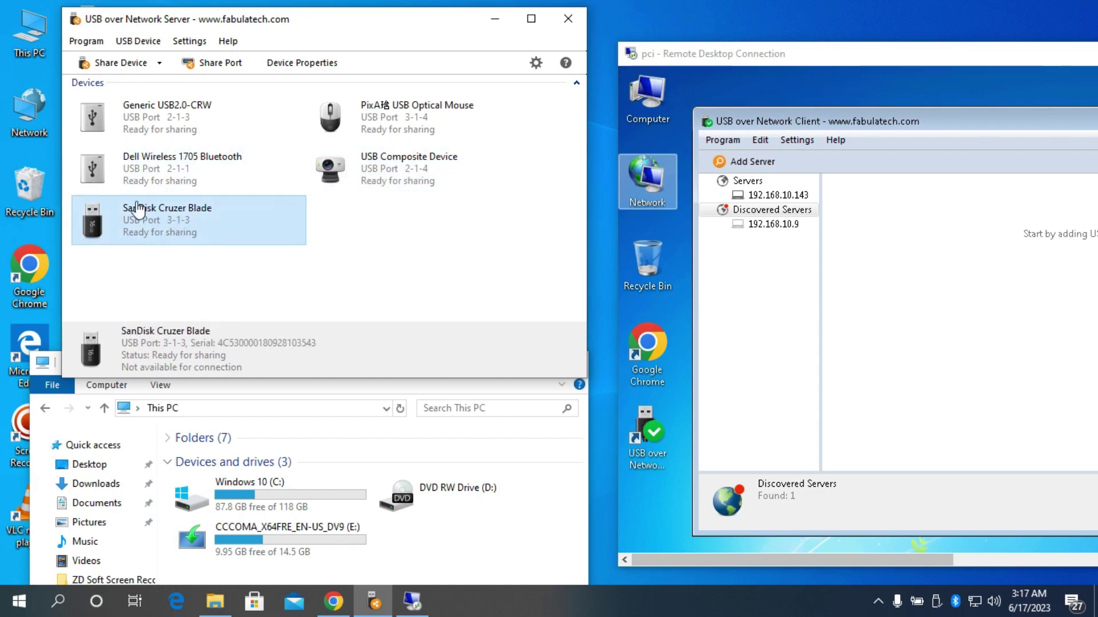
{"action": "left_click", "coordinate": [120, 63]}
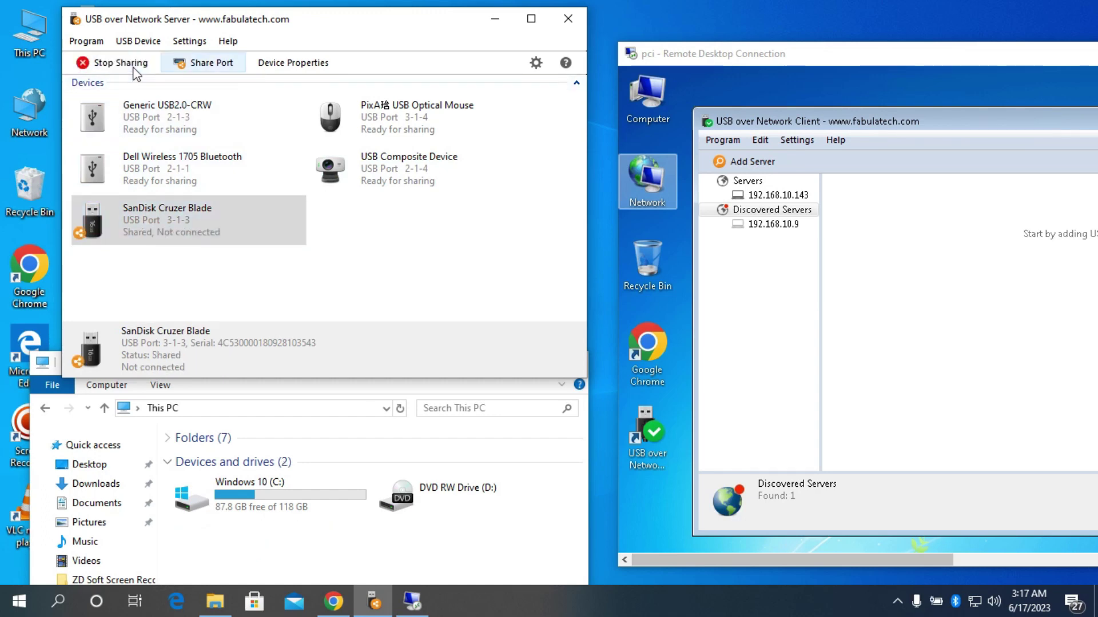
{"action": "left_click", "coordinate": [152, 237]}
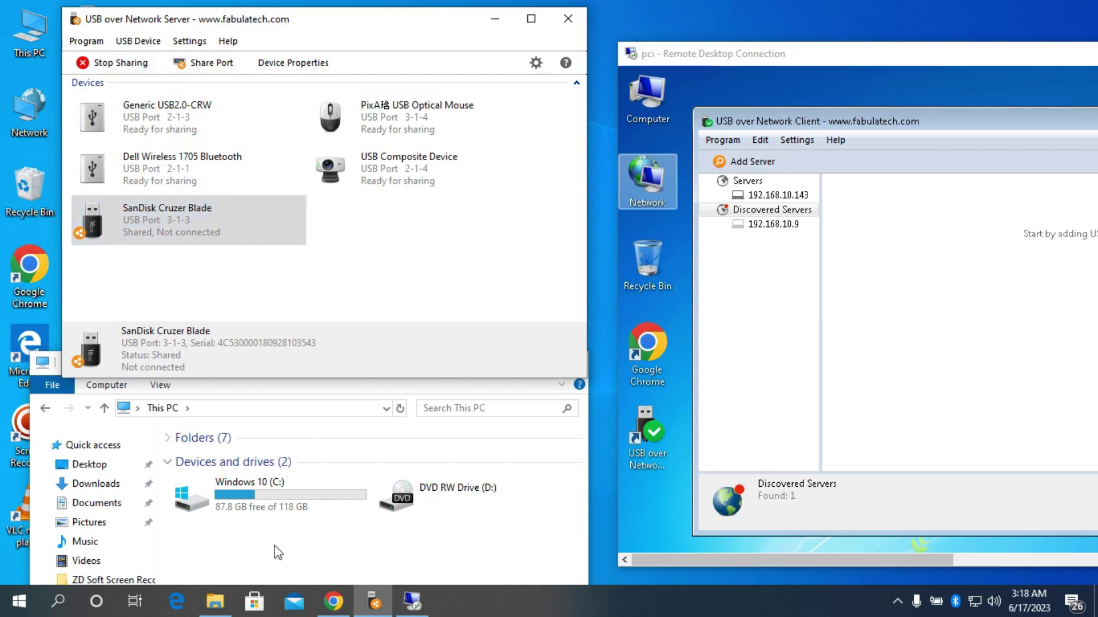
{"action": "left_click", "coordinate": [291, 394]}
{"action": "left_click_drag", "start_coordinate": [293, 373], "coordinate": [302, 325]}
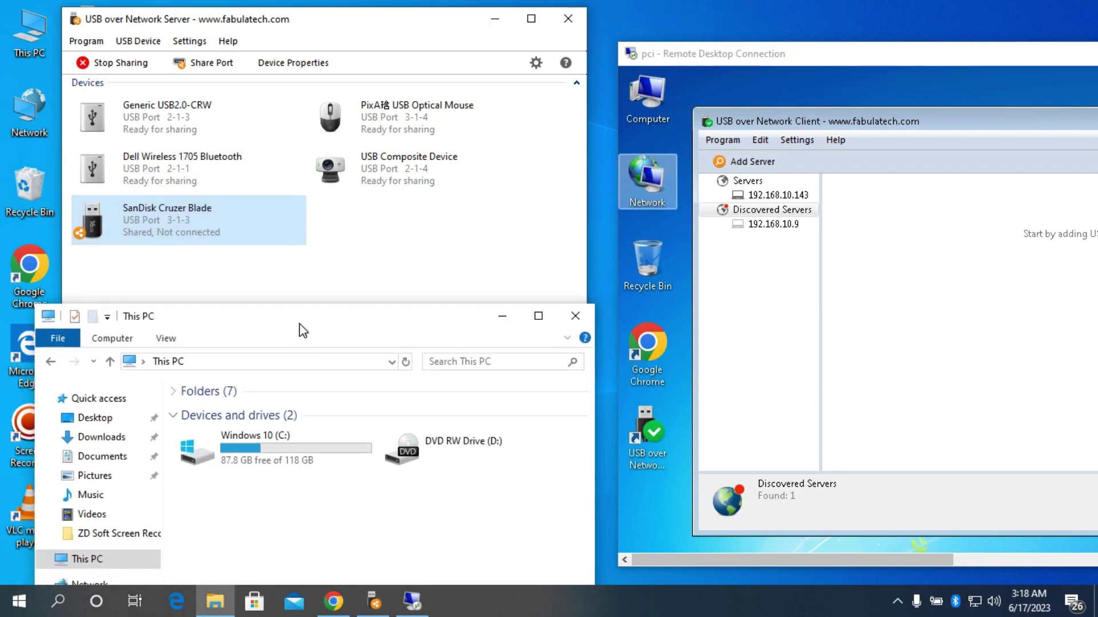
Stop sharing the SanDisk Cruzer Blade, share it again and bring This PC forward to compare the drives
{"action": "left_click", "coordinate": [134, 66]}
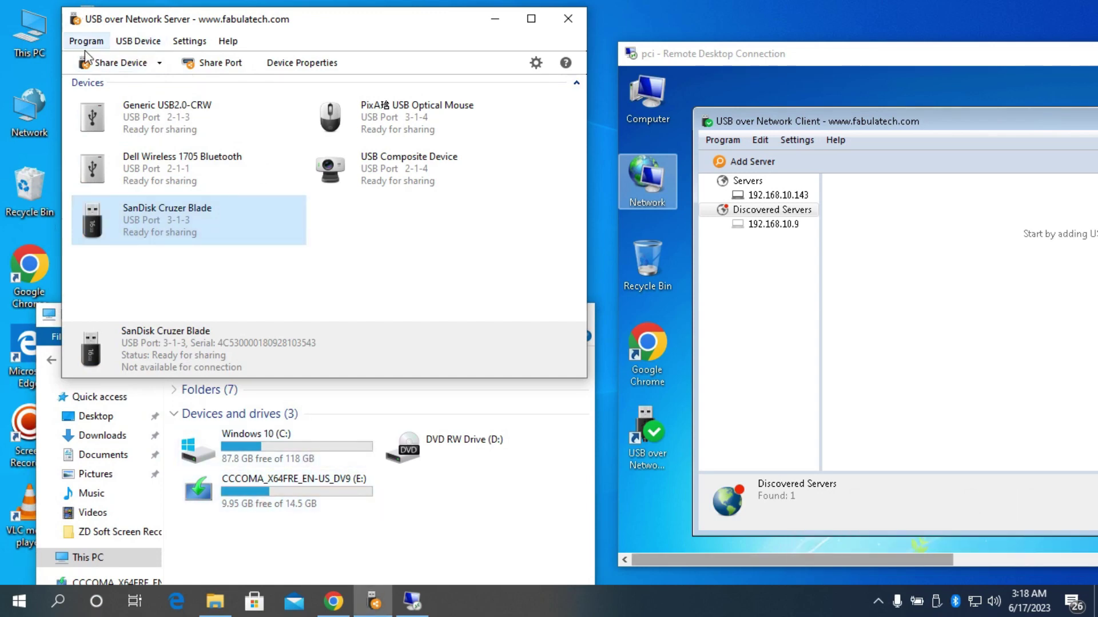
{"action": "left_click", "coordinate": [99, 64]}
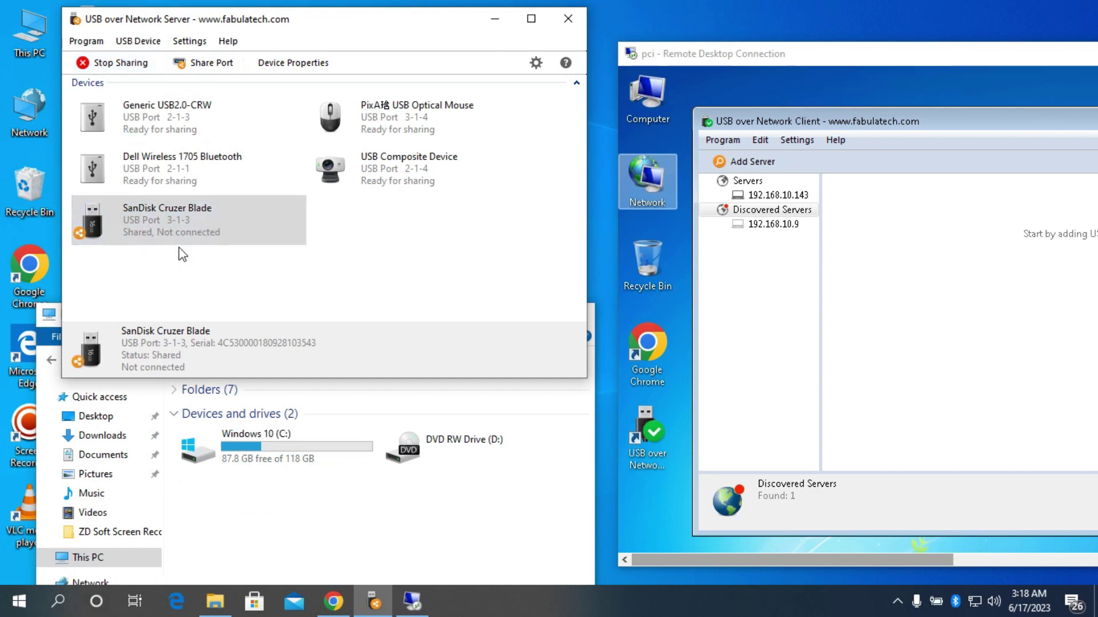
{"action": "left_click", "coordinate": [312, 526]}
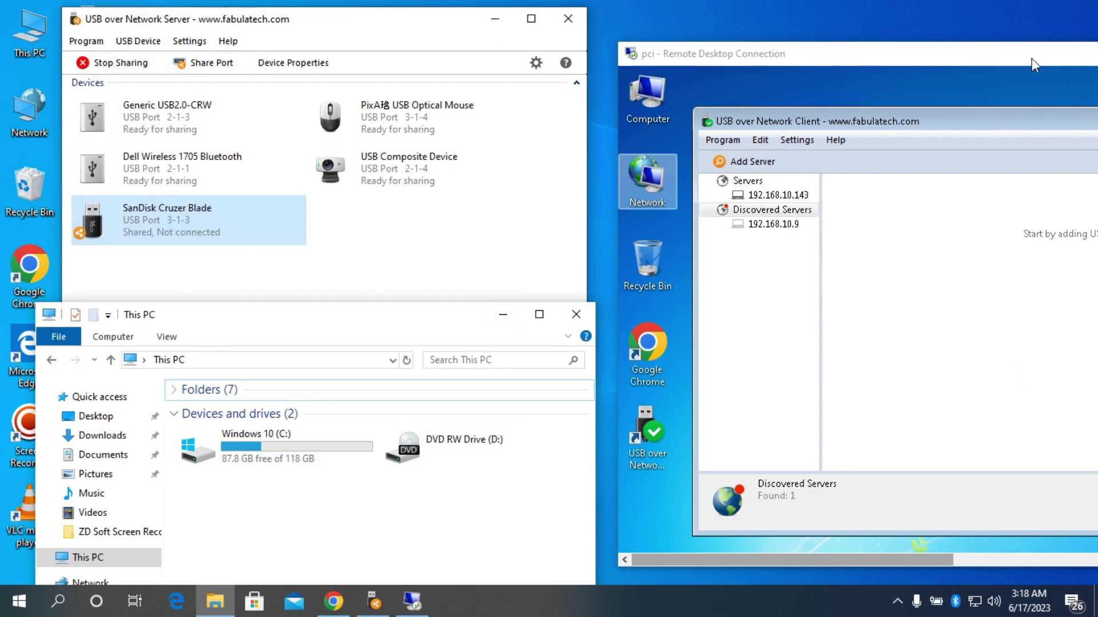
Move the Remote Desktop window fully into view, then close USB over Network Client on the remote computer and relaunch it
{"action": "left_click_drag", "start_coordinate": [1032, 58], "coordinate": [802, 99]}
{"action": "left_click_drag", "start_coordinate": [1016, 306], "coordinate": [1092, 286]}
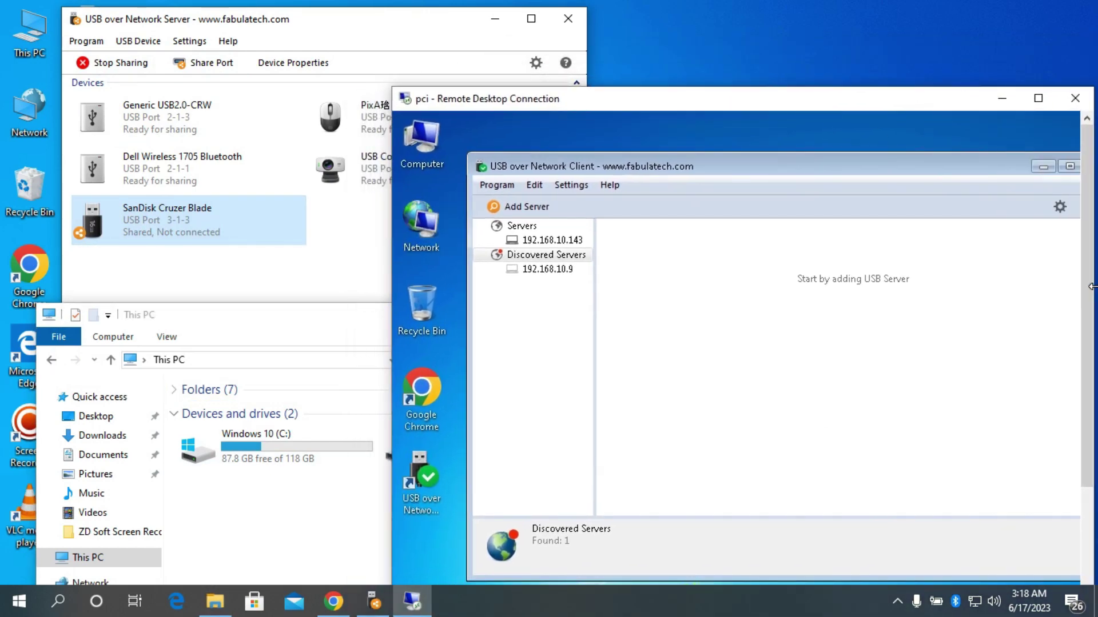
{"action": "left_click_drag", "start_coordinate": [965, 181], "coordinate": [735, 208]}
{"action": "left_click", "coordinate": [862, 206]}
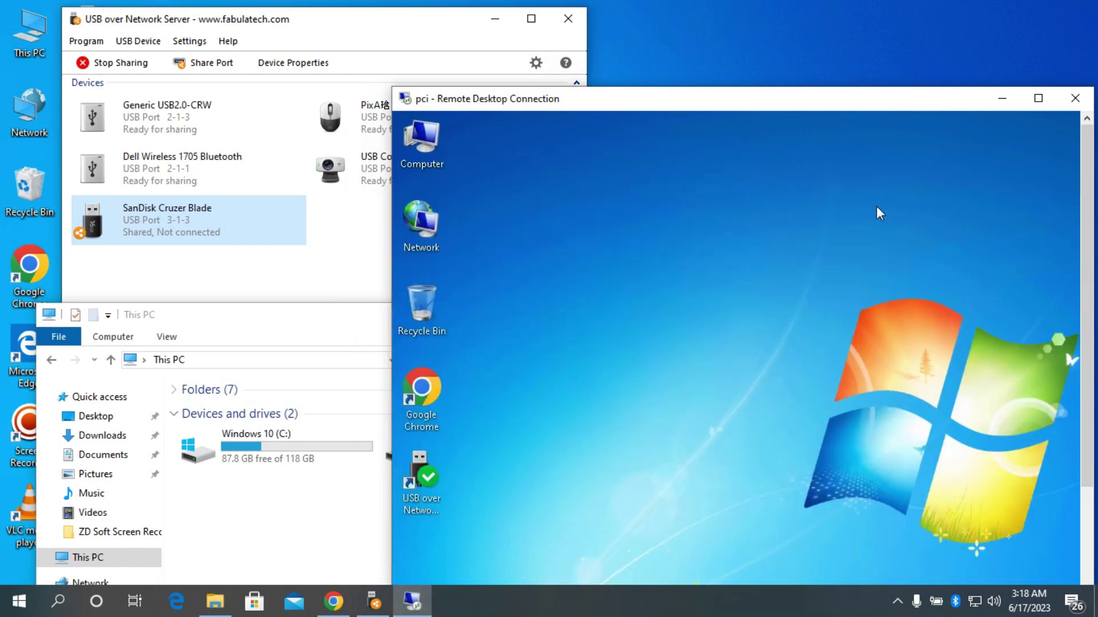
{"action": "double_click", "coordinate": [427, 487]}
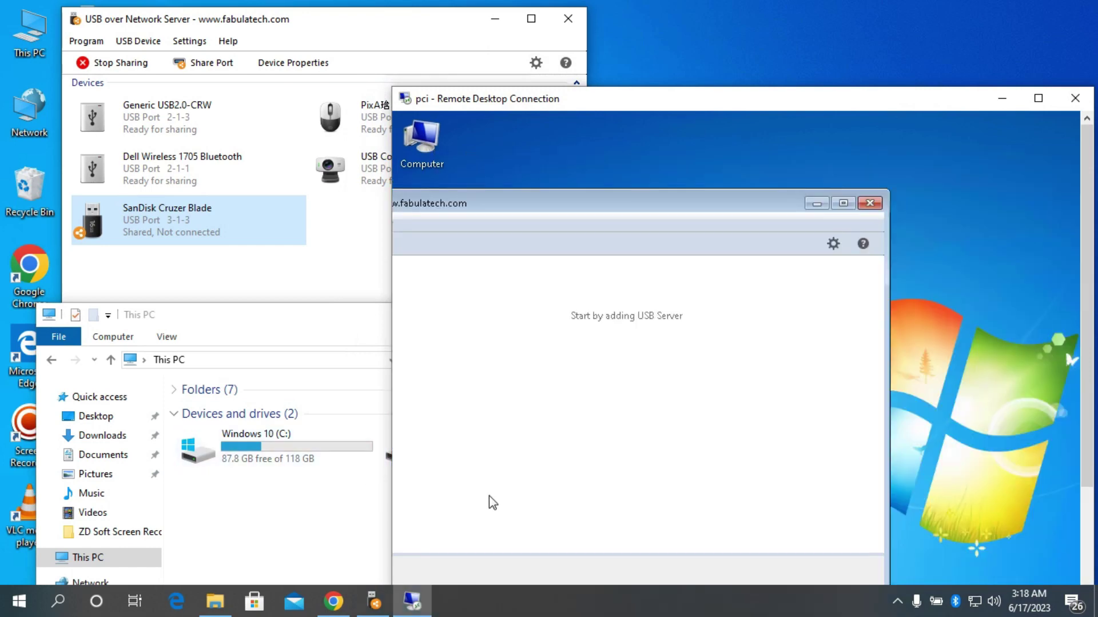
Arrange the client and Remote Desktop windows beside the server window and select server 192.168.10.143 in the client
{"action": "left_click_drag", "start_coordinate": [550, 202], "coordinate": [869, 156]}
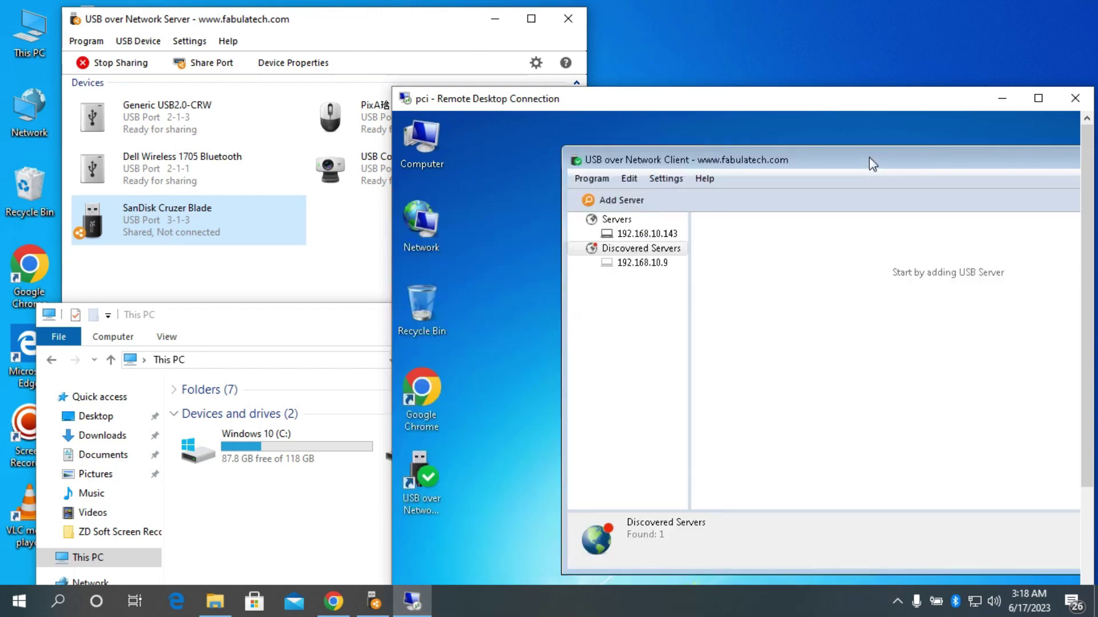
{"action": "left_click_drag", "start_coordinate": [726, 100], "coordinate": [776, 101]}
{"action": "left_click_drag", "start_coordinate": [742, 158], "coordinate": [628, 249]}
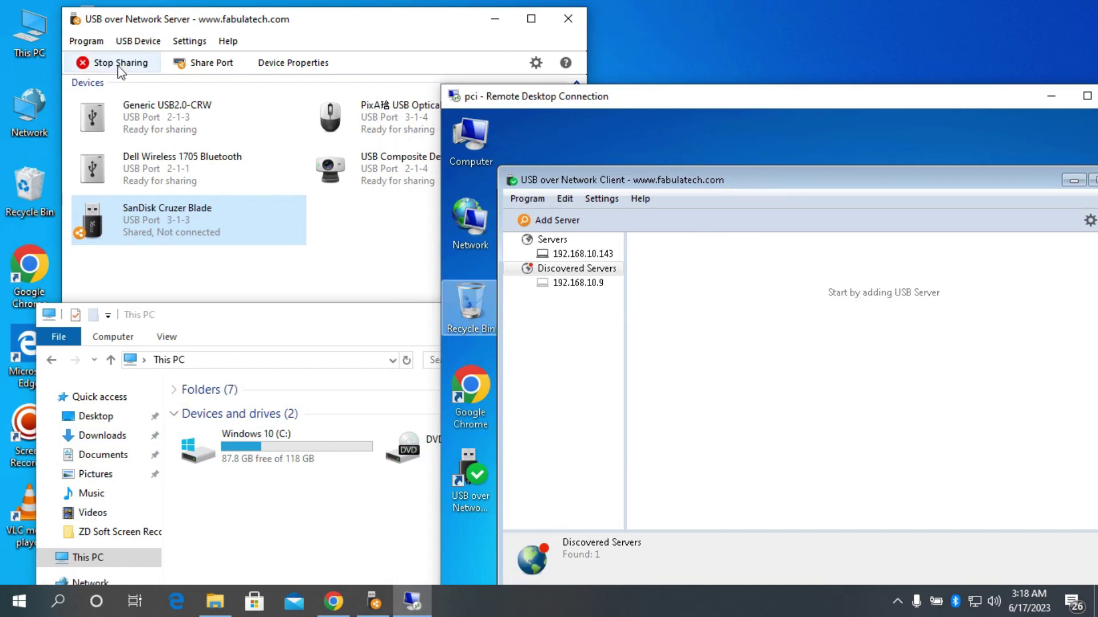
{"action": "left_click_drag", "start_coordinate": [823, 97], "coordinate": [874, 91]}
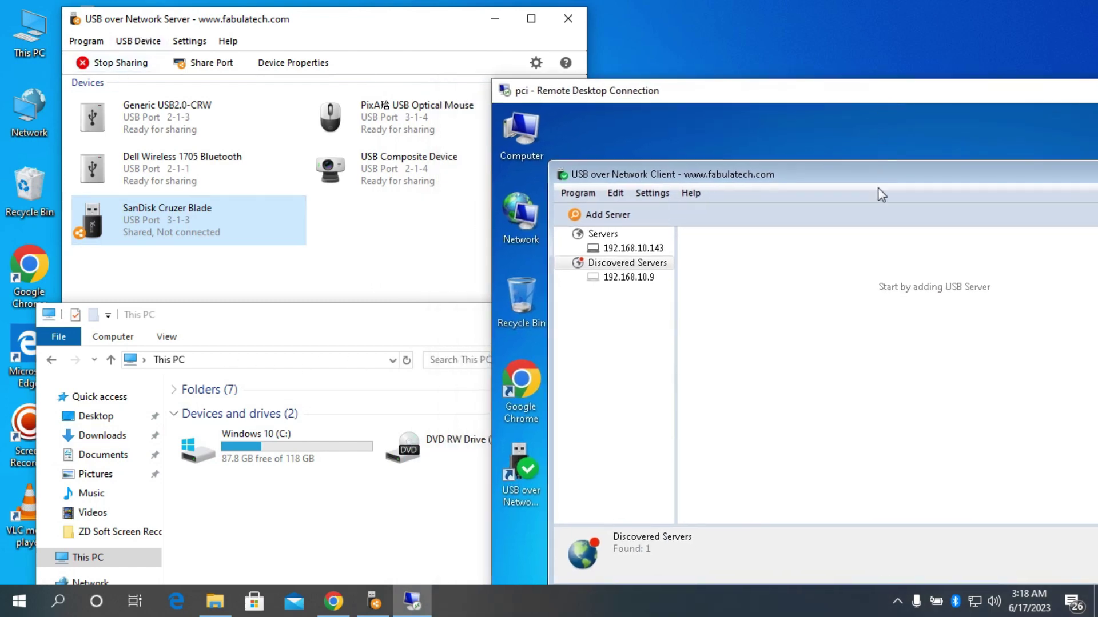
{"action": "left_click", "coordinate": [631, 250]}
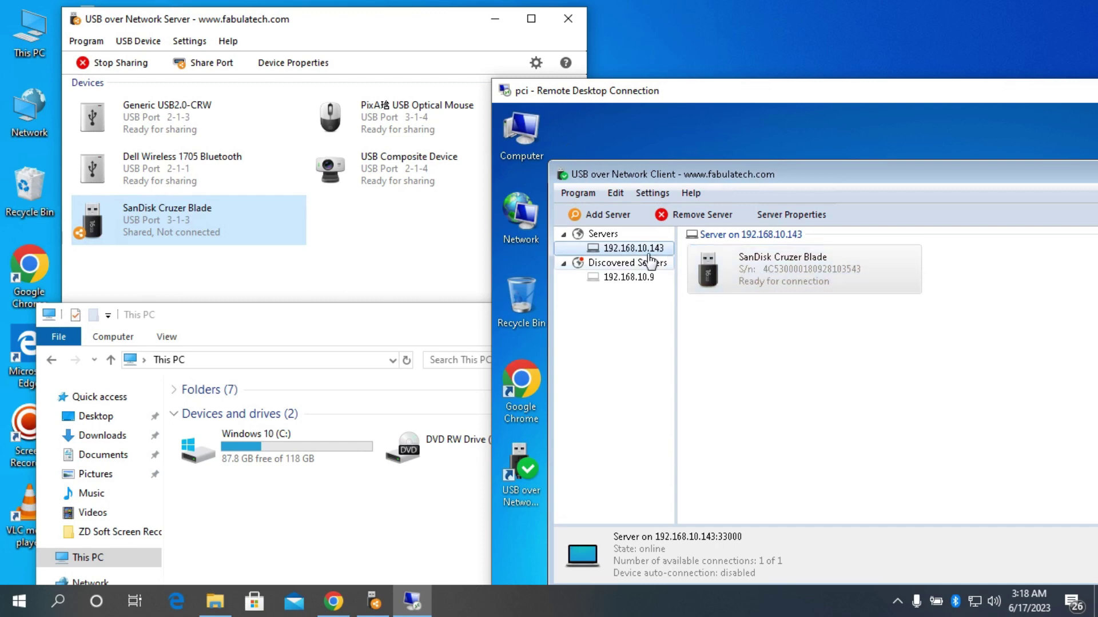
Open the network connection details of the Ethernet adapter on the local PC through its network properties
{"action": "right_click", "coordinate": [25, 122]}
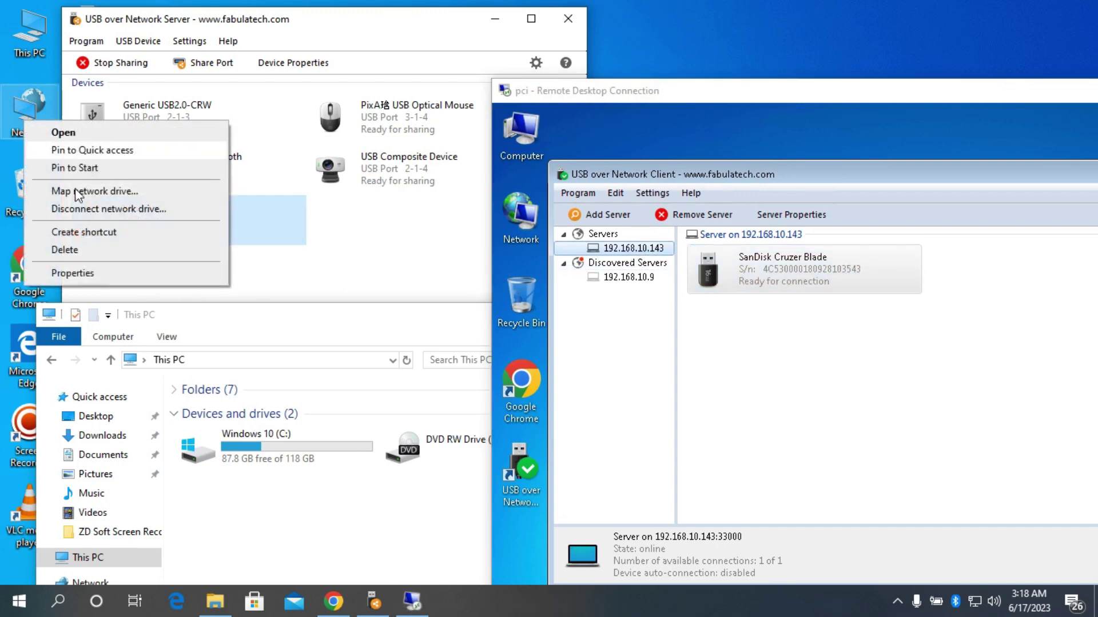
{"action": "left_click", "coordinate": [86, 273]}
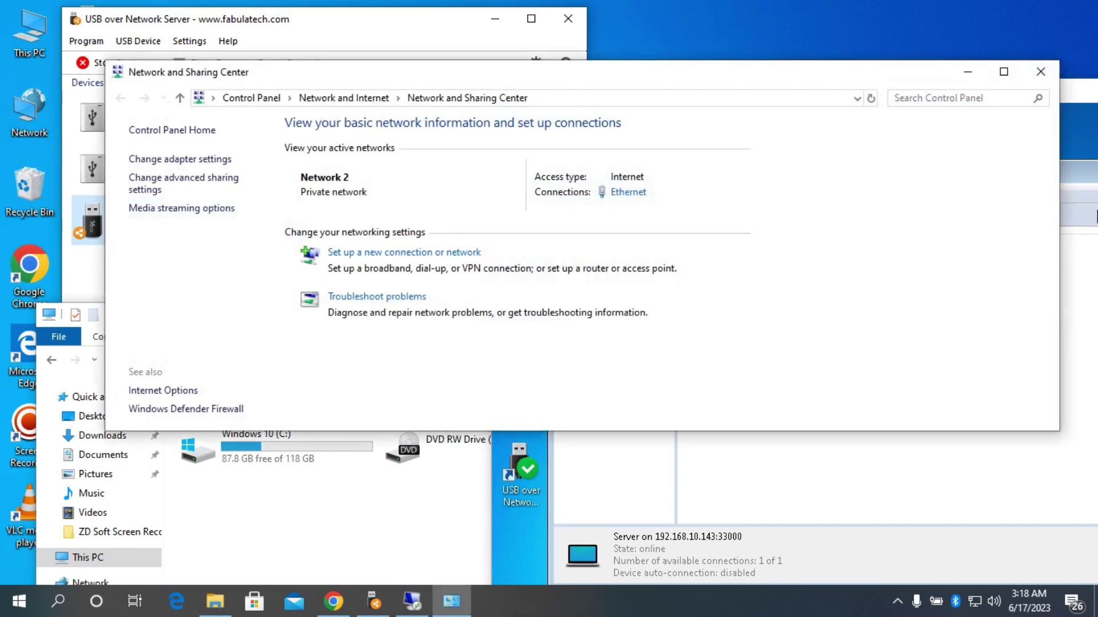
{"action": "left_click_drag", "start_coordinate": [1064, 255], "coordinate": [356, 240]}
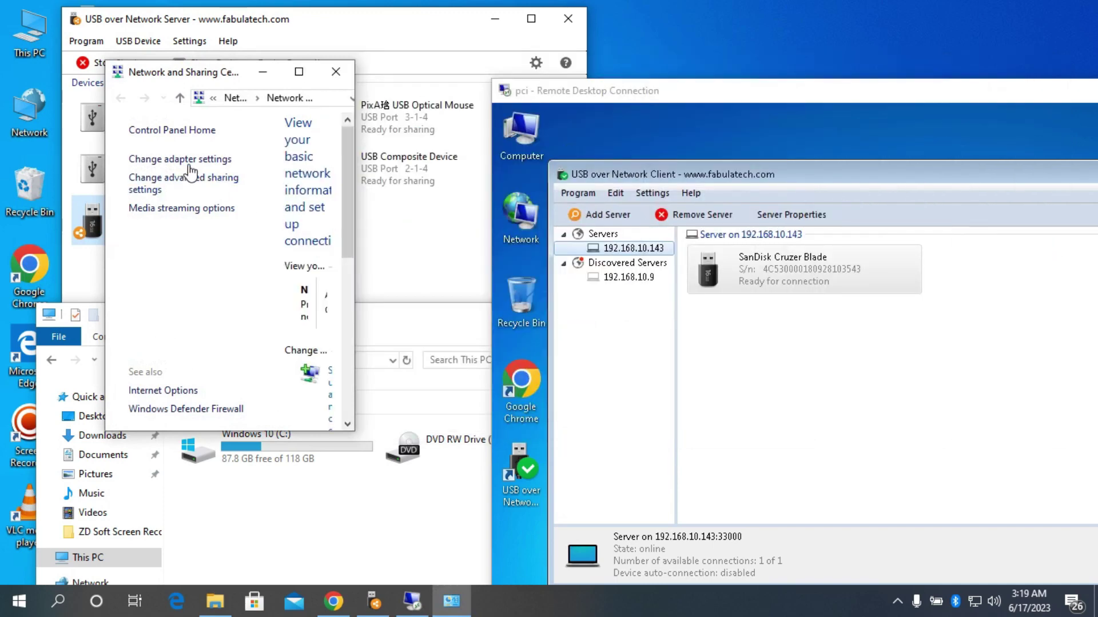
{"action": "left_click", "coordinate": [188, 165]}
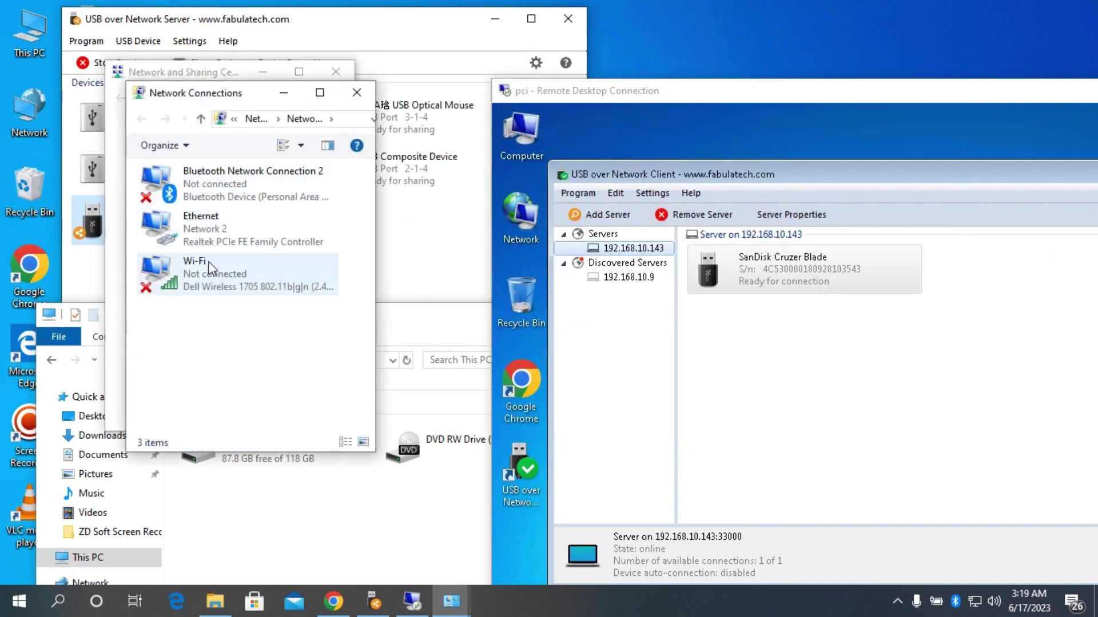
{"action": "right_click", "coordinate": [207, 237]}
{"action": "left_click", "coordinate": [226, 264]}
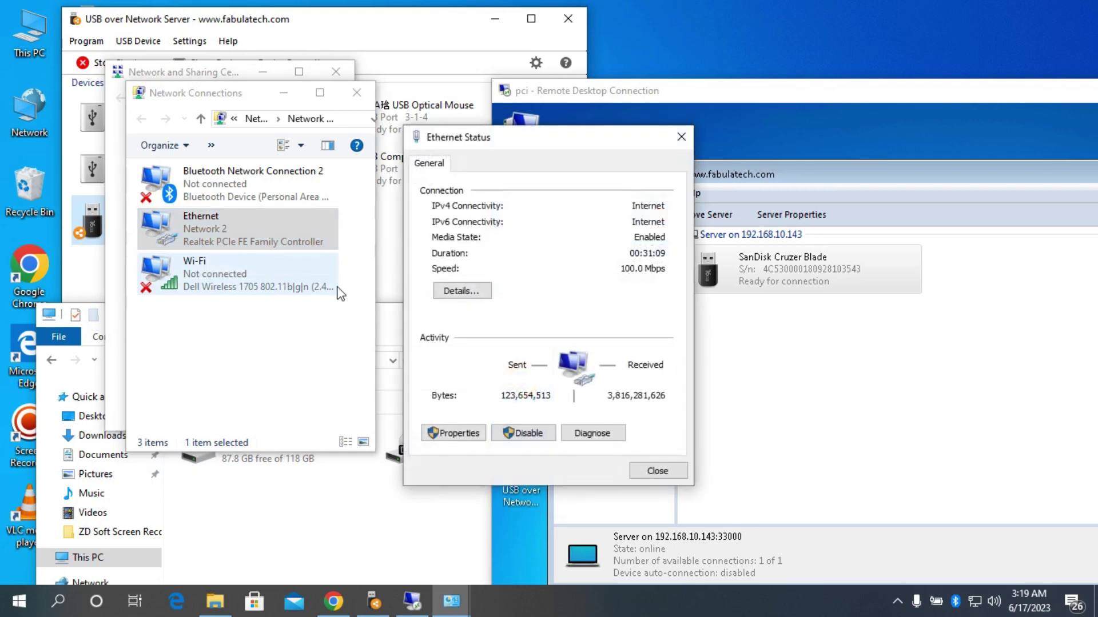
{"action": "left_click", "coordinate": [465, 293]}
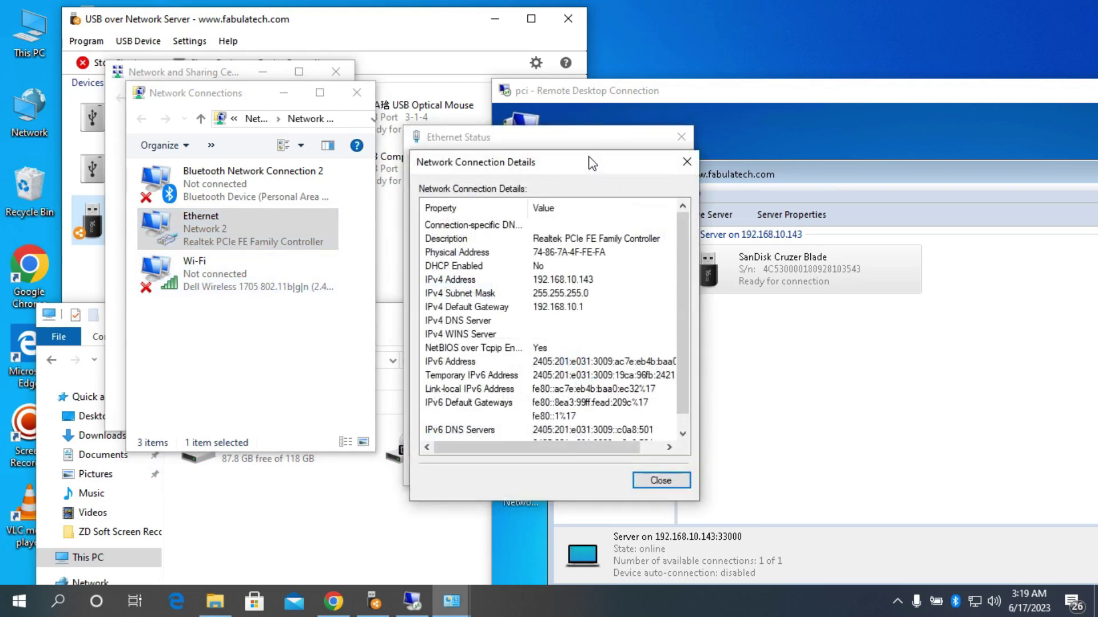
Compare the Ethernet IPv4 address with the server entry in the remote client, and close all the network windows
{"action": "left_click_drag", "start_coordinate": [597, 162], "coordinate": [515, 142]}
{"action": "left_click_drag", "start_coordinate": [773, 97], "coordinate": [873, 92]}
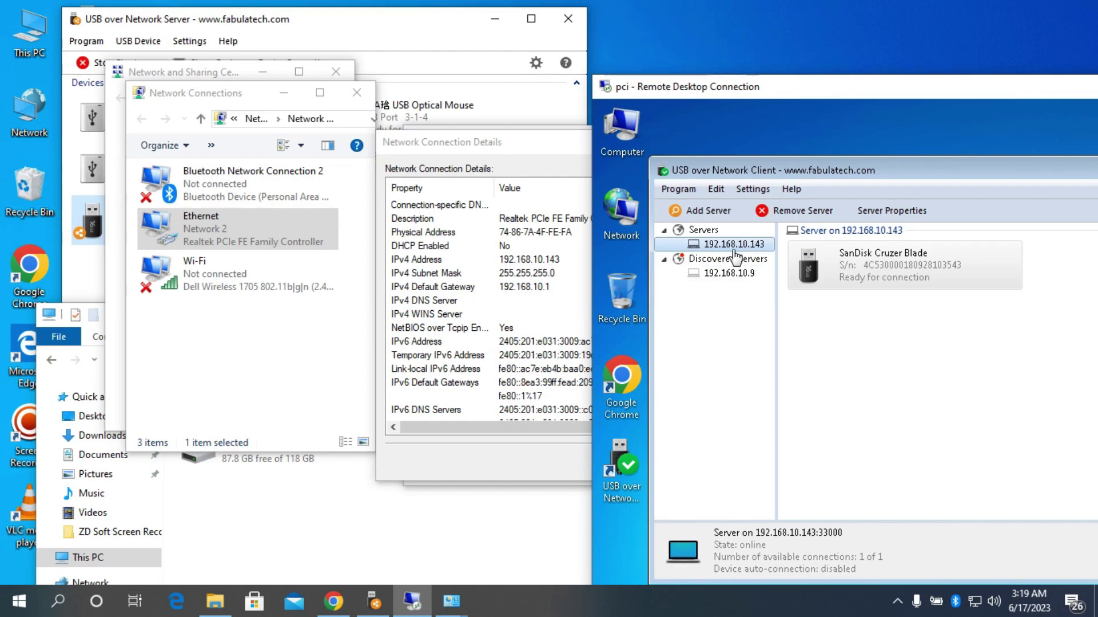
{"action": "left_click_drag", "start_coordinate": [510, 139], "coordinate": [350, 151]}
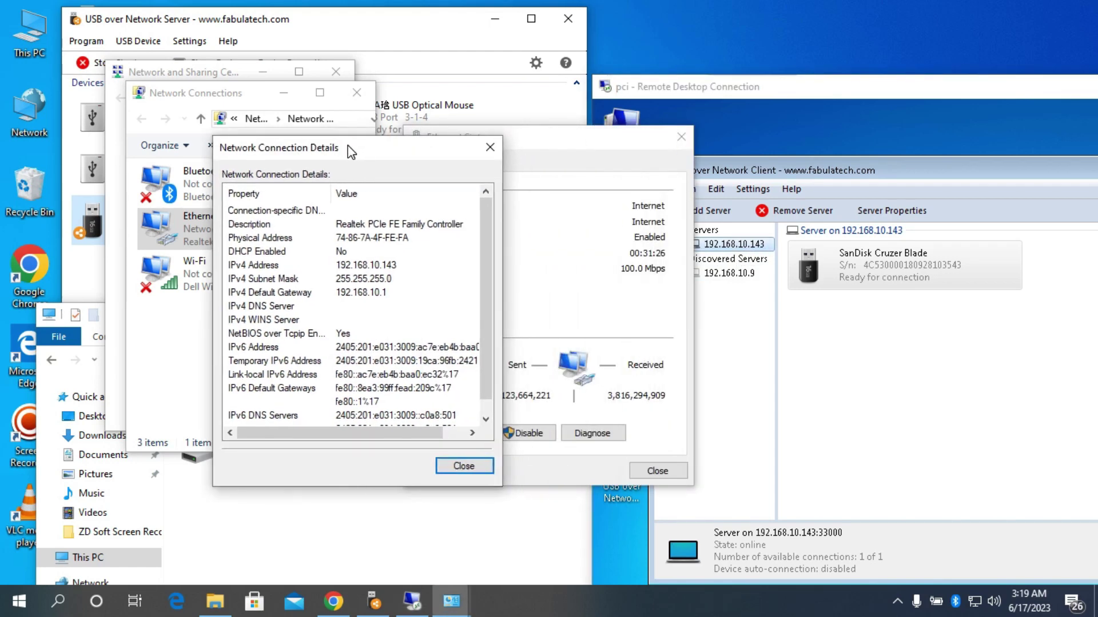
{"action": "left_click", "coordinate": [463, 466]}
{"action": "left_click", "coordinate": [662, 473]}
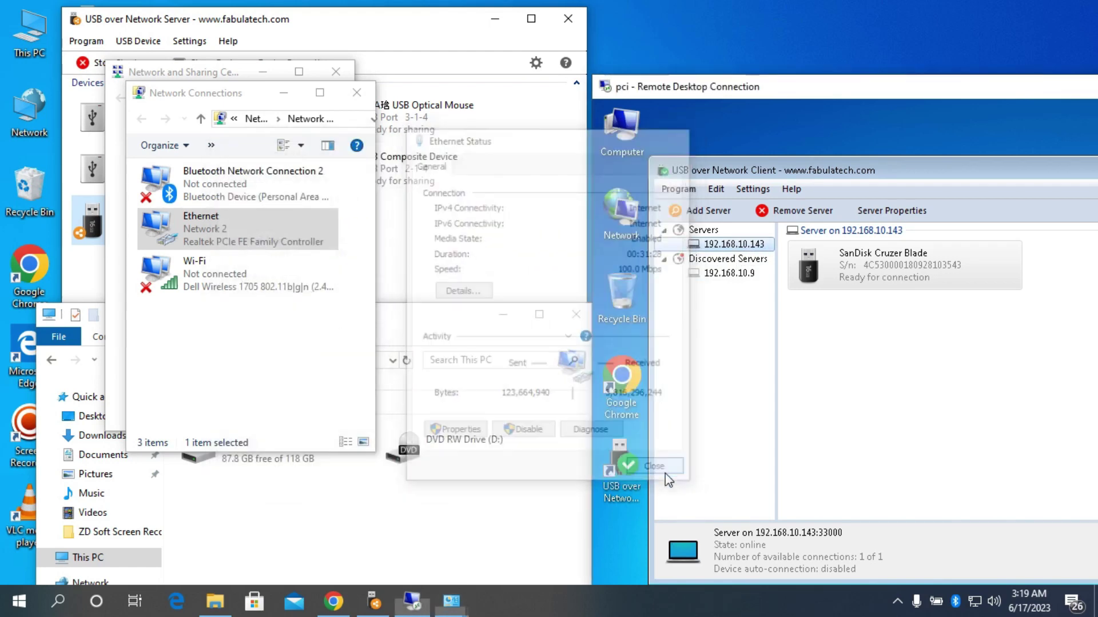
{"action": "left_click", "coordinate": [357, 92]}
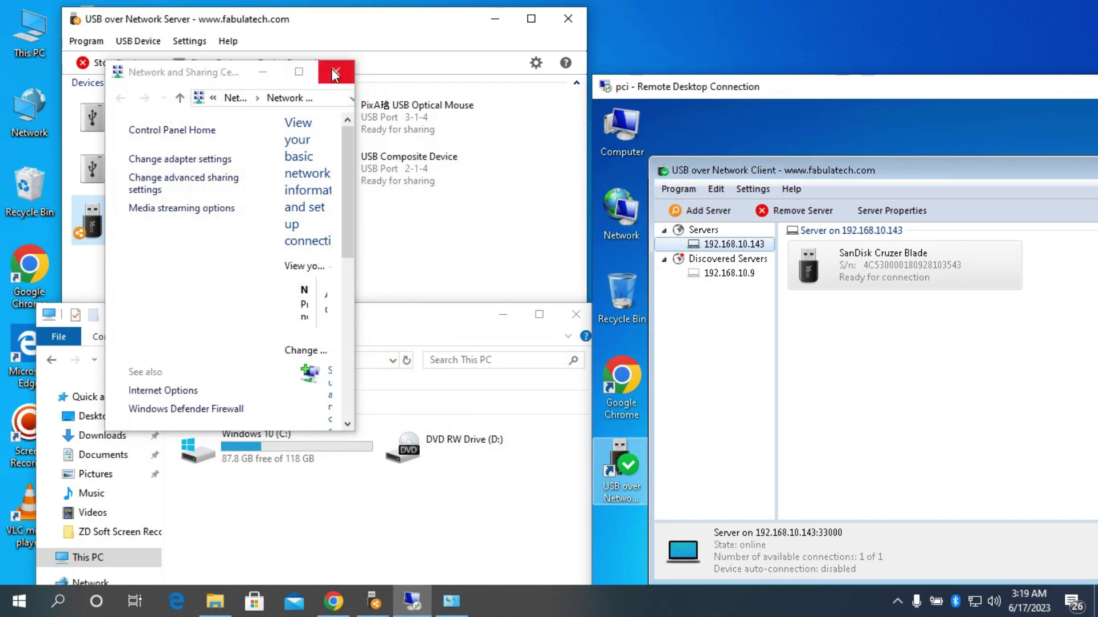
{"action": "left_click", "coordinate": [335, 73]}
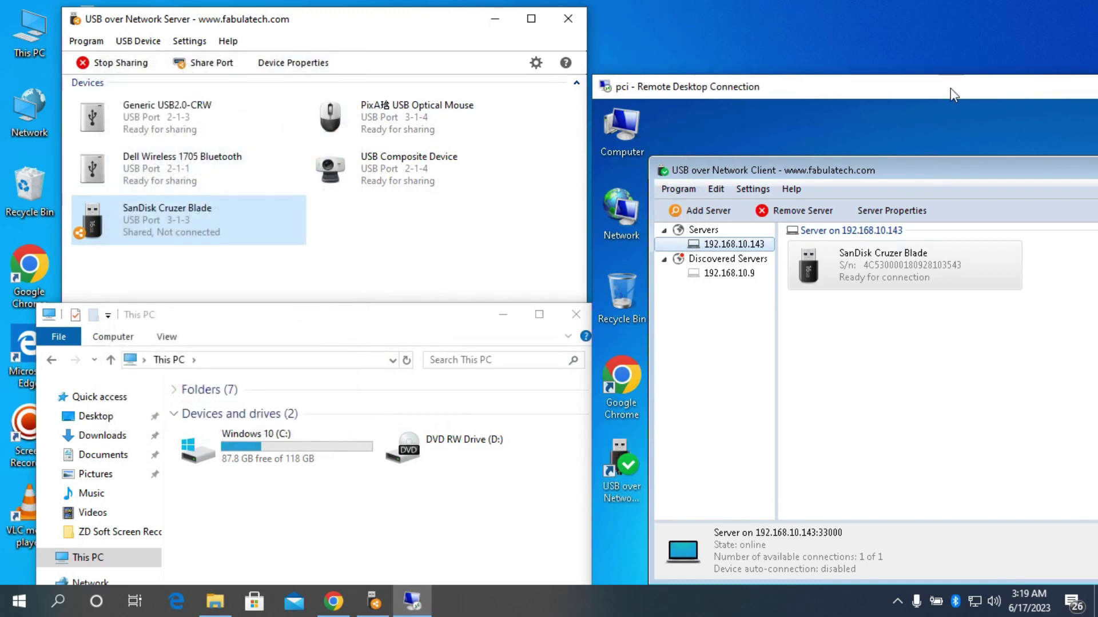
Connect the SanDisk Cruzer Blade in the remote client and open Computer on the remote desktop beside the client
{"action": "left_click_drag", "start_coordinate": [950, 94], "coordinate": [825, 50]}
{"action": "left_click", "coordinate": [769, 238]}
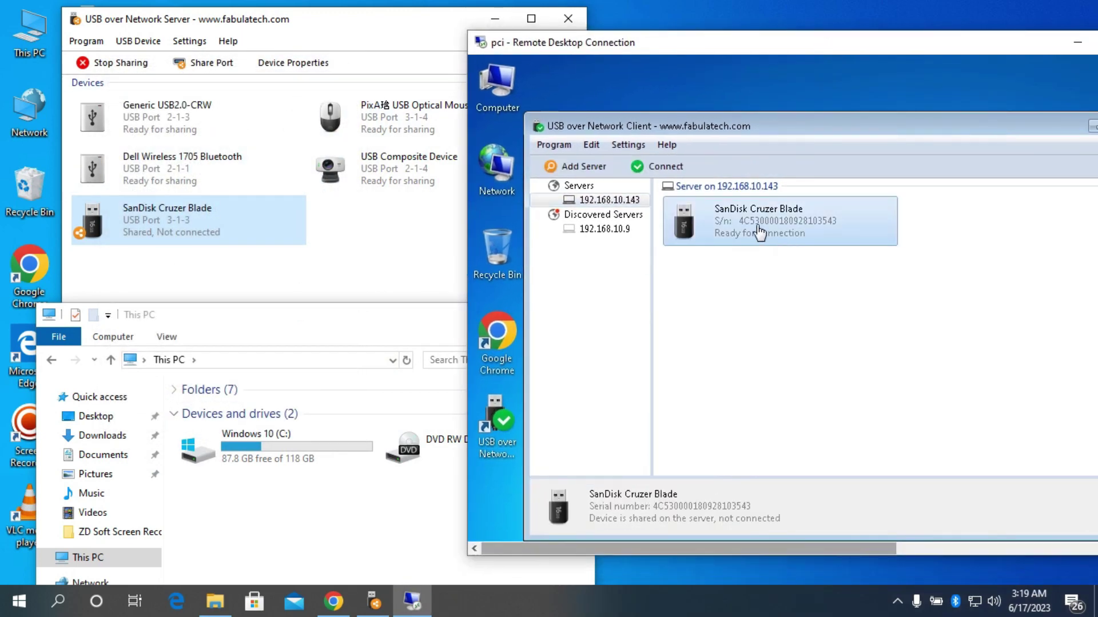
{"action": "left_click", "coordinate": [665, 167]}
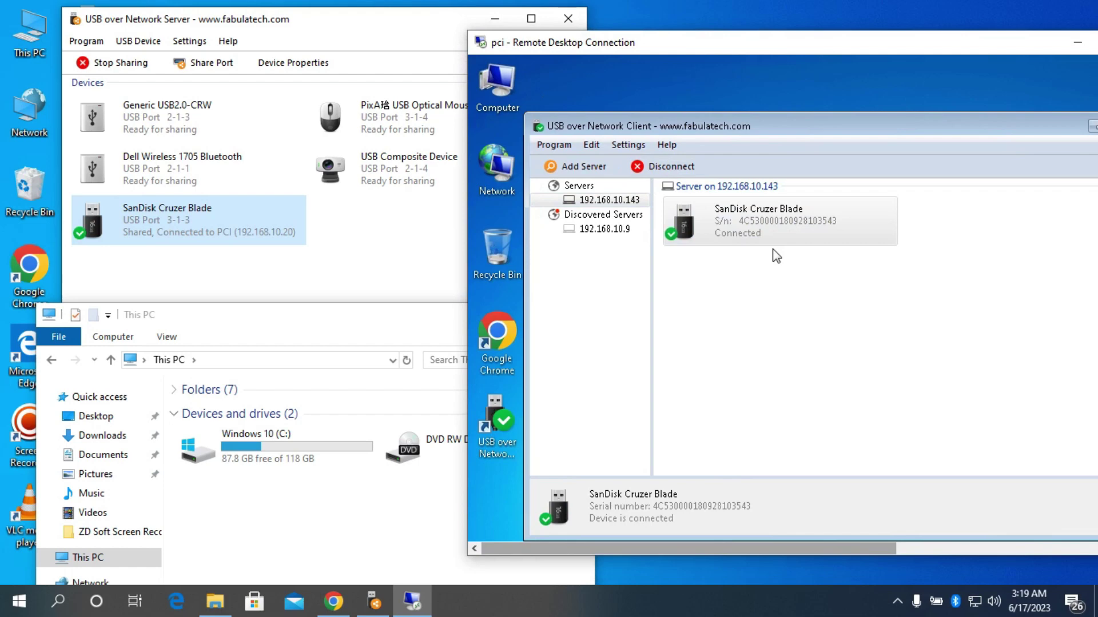
{"action": "double_click", "coordinate": [500, 88]}
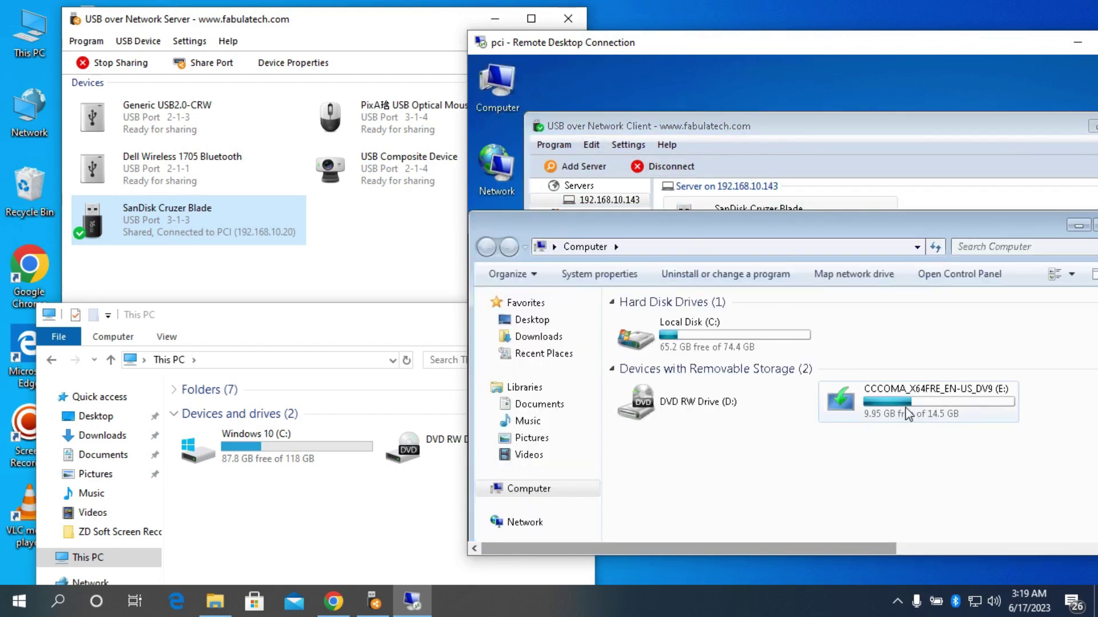
{"action": "left_click_drag", "start_coordinate": [754, 221], "coordinate": [866, 285]}
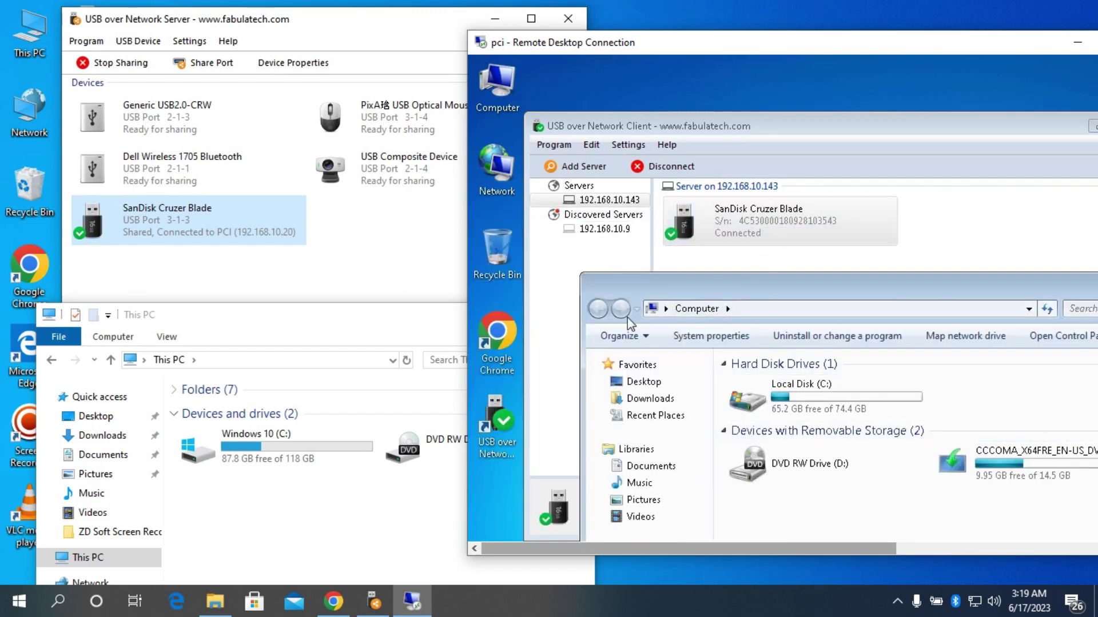
Unshare the SanDisk Cruzer Blade in USB over Network Server despite the connected client, check the client, and share the device again
{"action": "left_click", "coordinate": [145, 222]}
{"action": "right_click", "coordinate": [145, 222]}
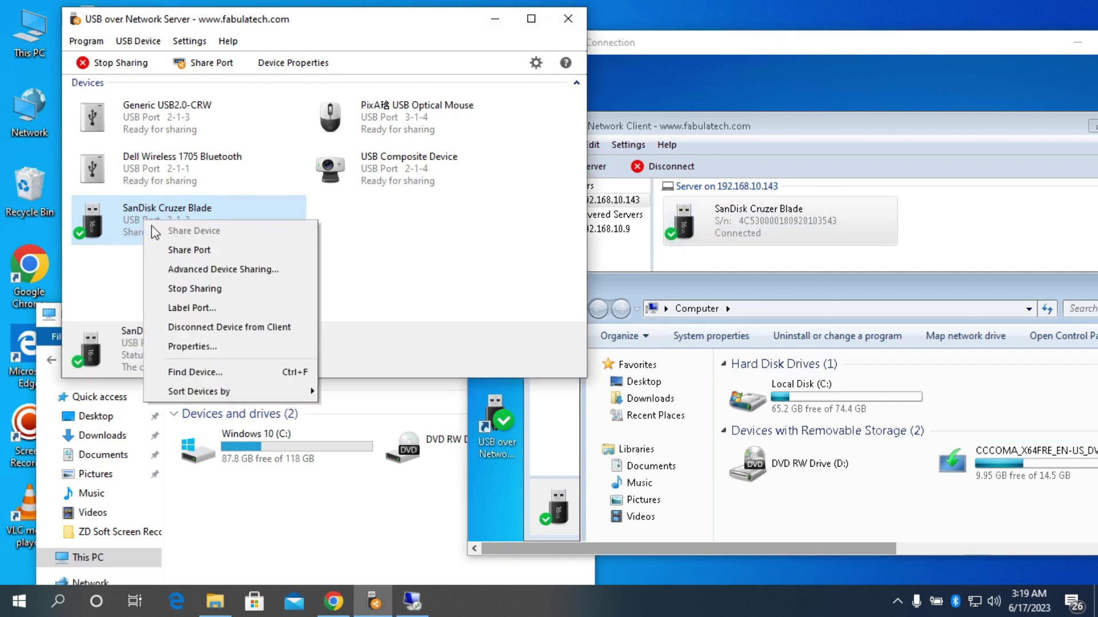
{"action": "left_click", "coordinate": [198, 288]}
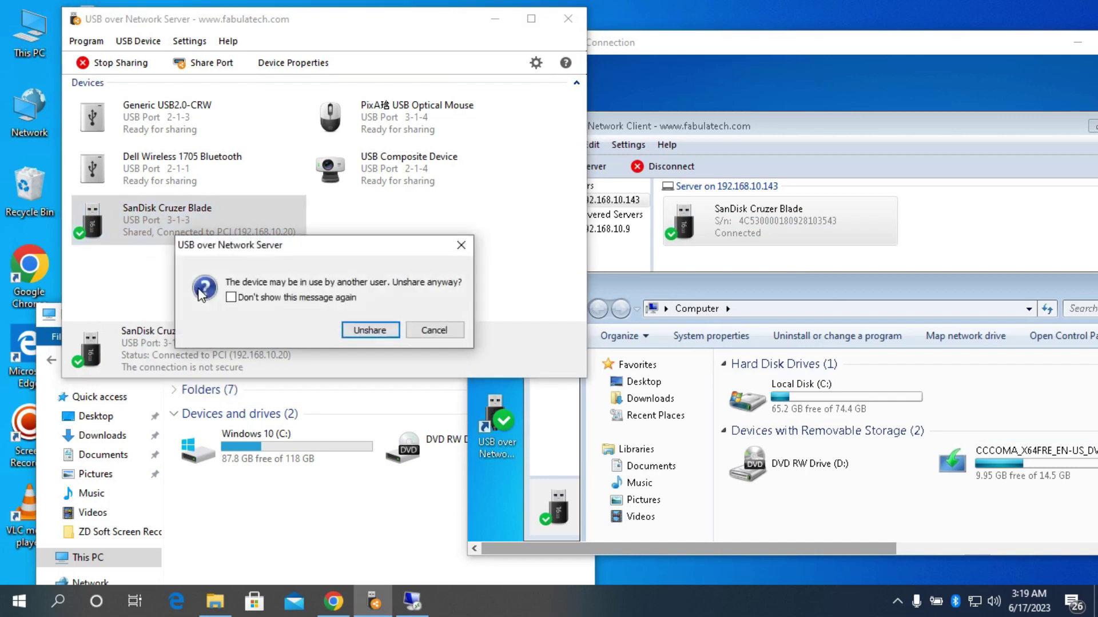
{"action": "left_click", "coordinate": [370, 331]}
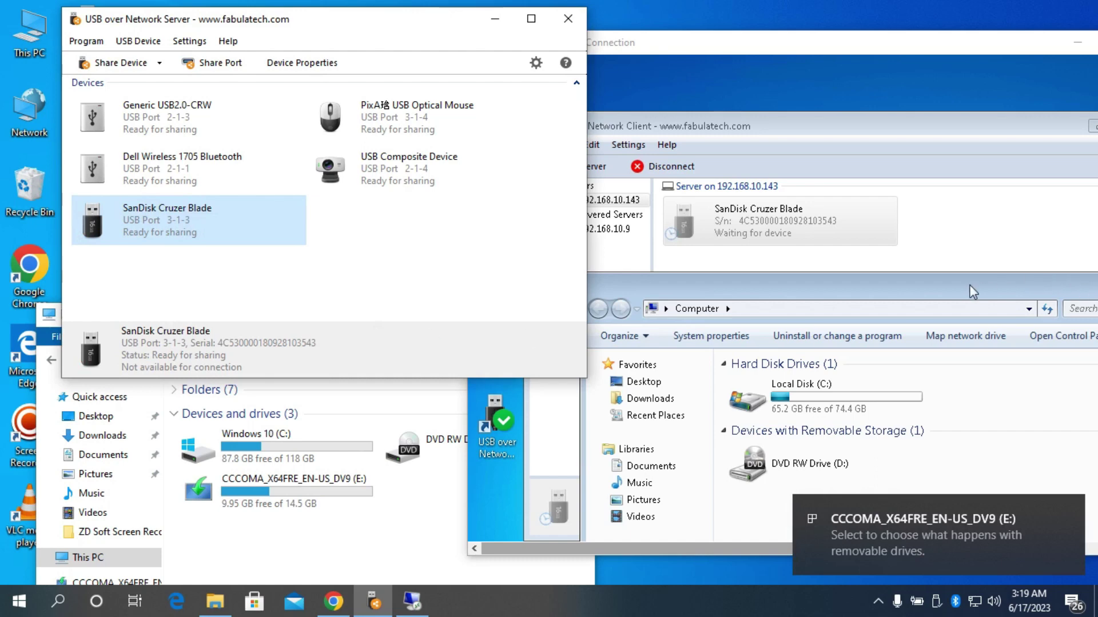
{"action": "left_click", "coordinate": [986, 244]}
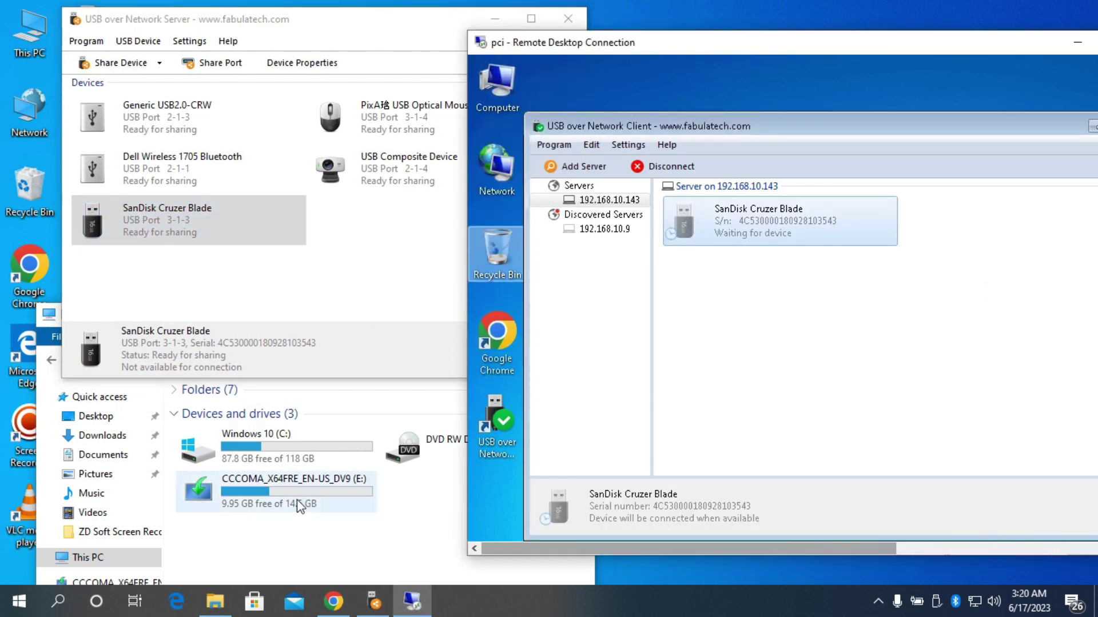
{"action": "right_click", "coordinate": [142, 230]}
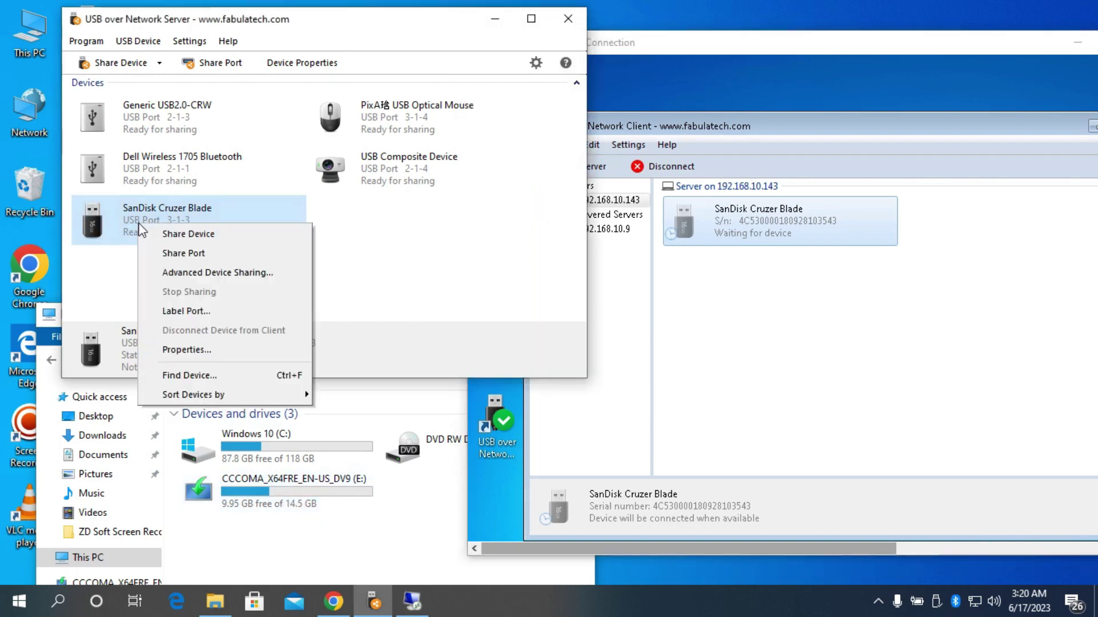
{"action": "left_click", "coordinate": [449, 233]}
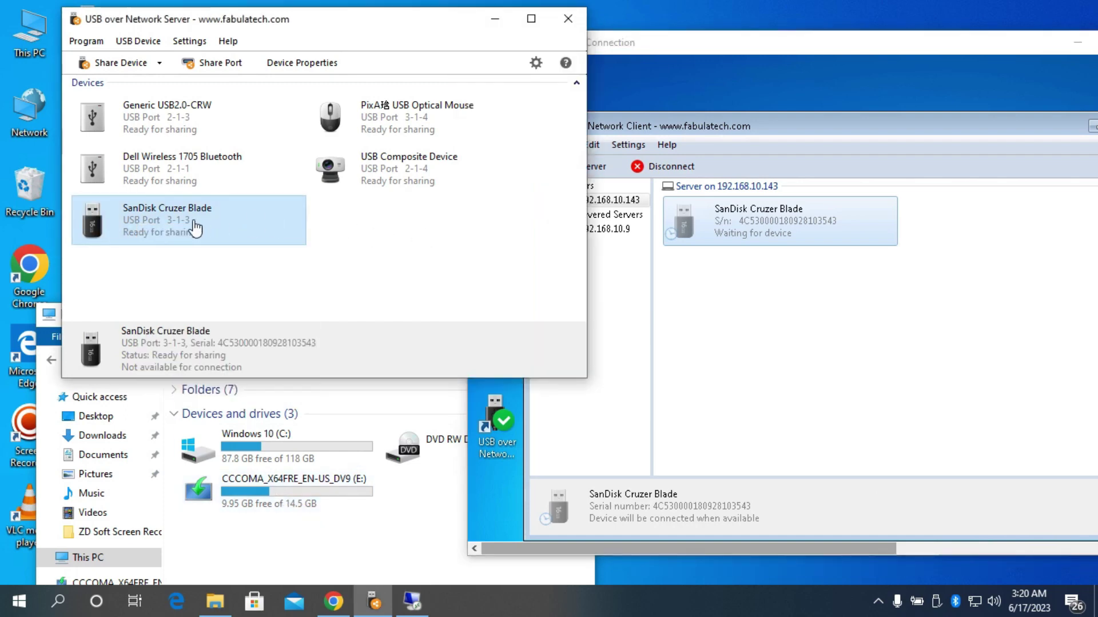
{"action": "left_click", "coordinate": [122, 63]}
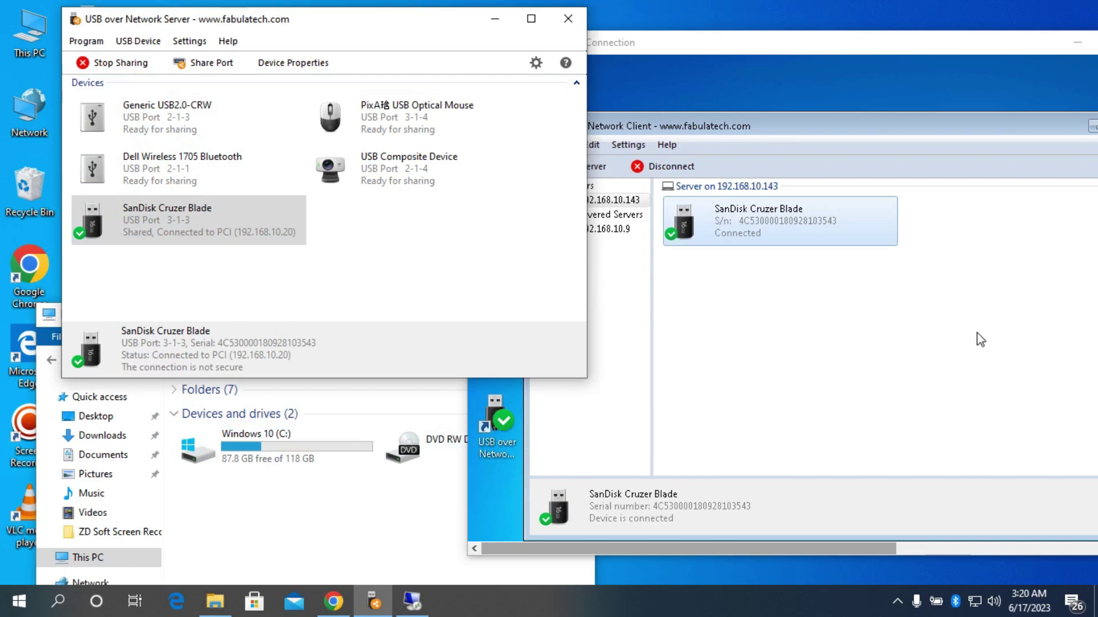
Open drive CCCOMA_X64FRE_EN-US_DV9 (E:) in the remote Computer window and arrange it beneath the client's device list
{"action": "left_click", "coordinate": [908, 199]}
{"action": "left_click_drag", "start_coordinate": [782, 124], "coordinate": [892, 119]}
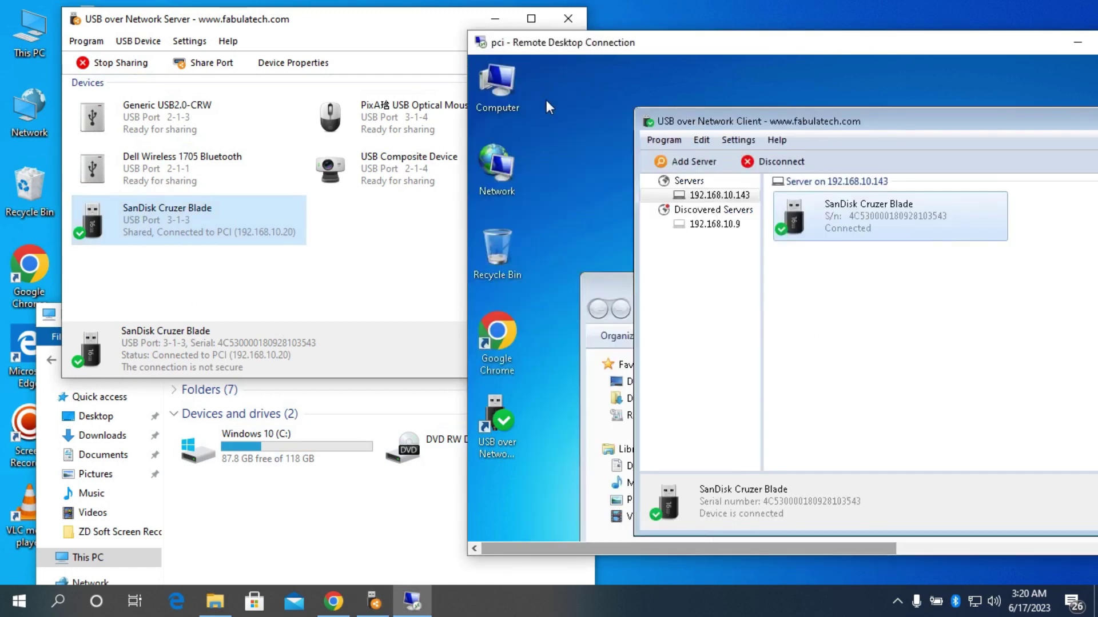
{"action": "left_click", "coordinate": [616, 280]}
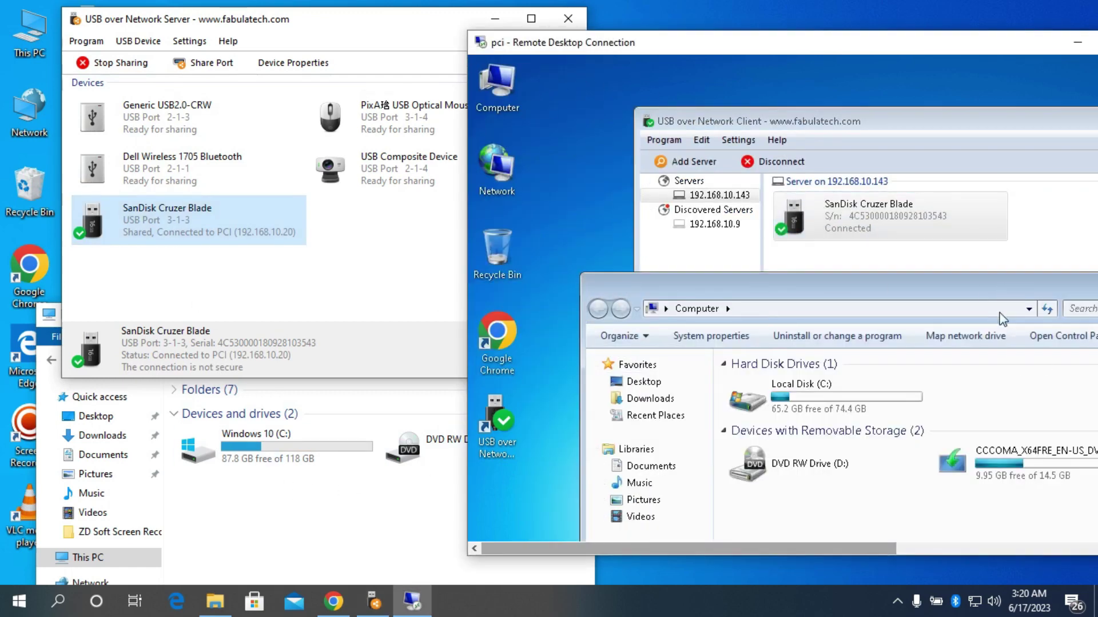
{"action": "left_click_drag", "start_coordinate": [940, 281], "coordinate": [828, 253]}
{"action": "double_click", "coordinate": [890, 435]}
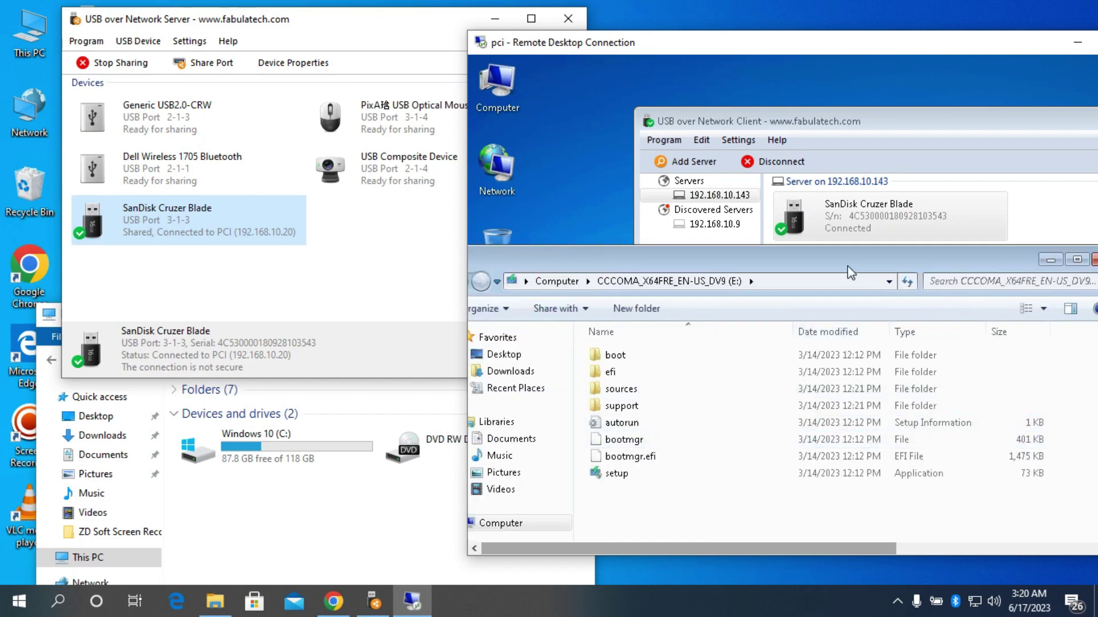
{"action": "left_click_drag", "start_coordinate": [848, 266], "coordinate": [910, 268]}
{"action": "left_click_drag", "start_coordinate": [840, 247], "coordinate": [931, 253]}
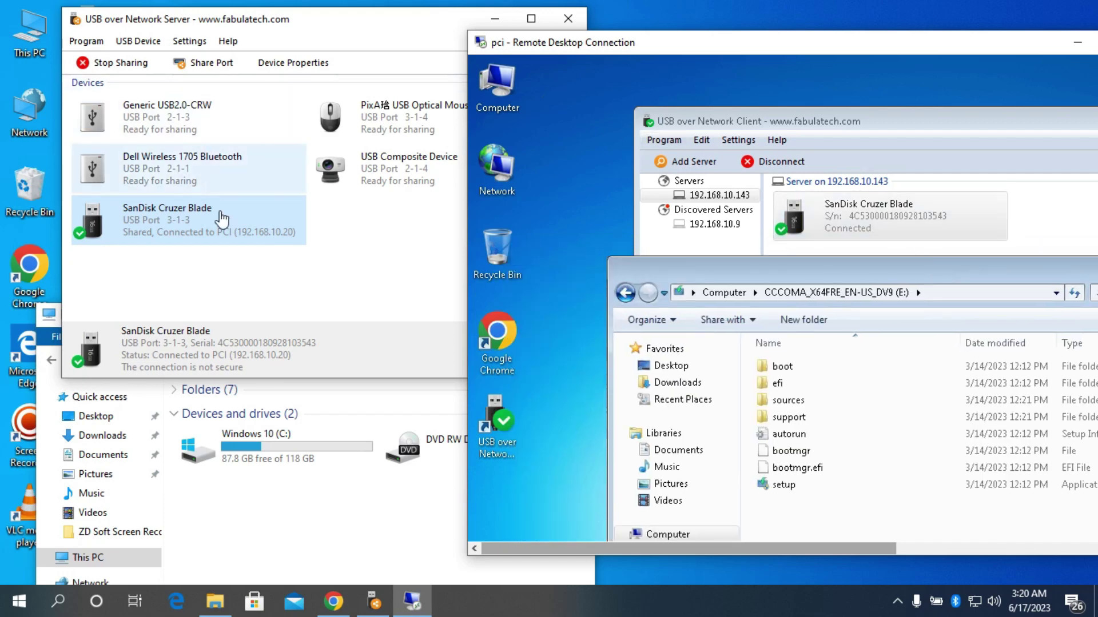
Stop sharing the SanDisk Cruzer Blade, view the contents of drive E: in the local This PC, and share the device again
{"action": "left_click", "coordinate": [125, 71]}
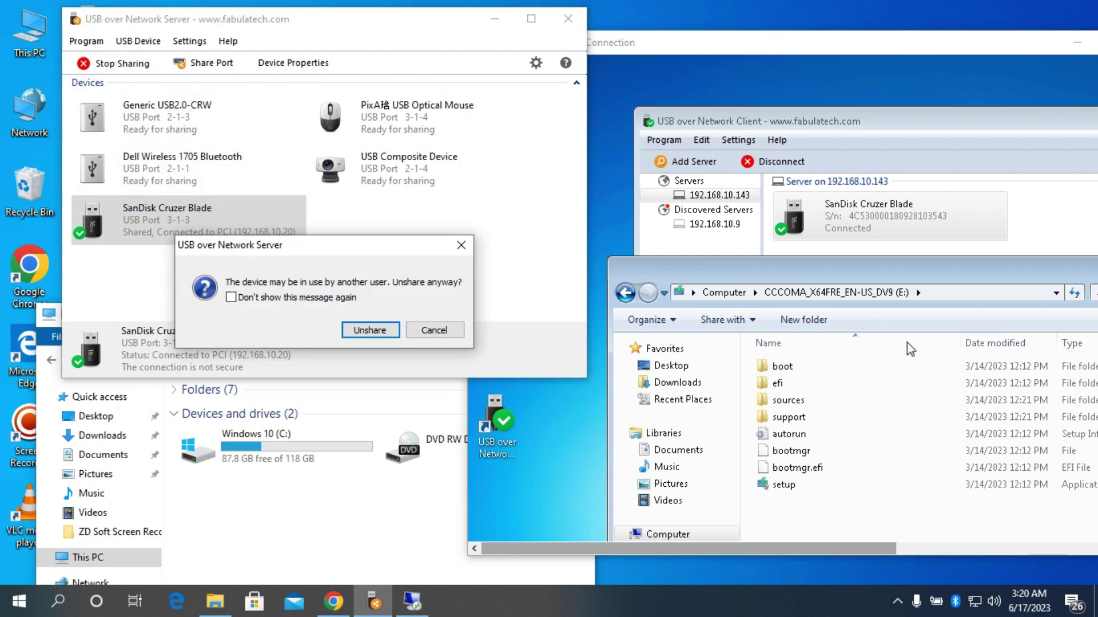
{"action": "left_click", "coordinate": [378, 330]}
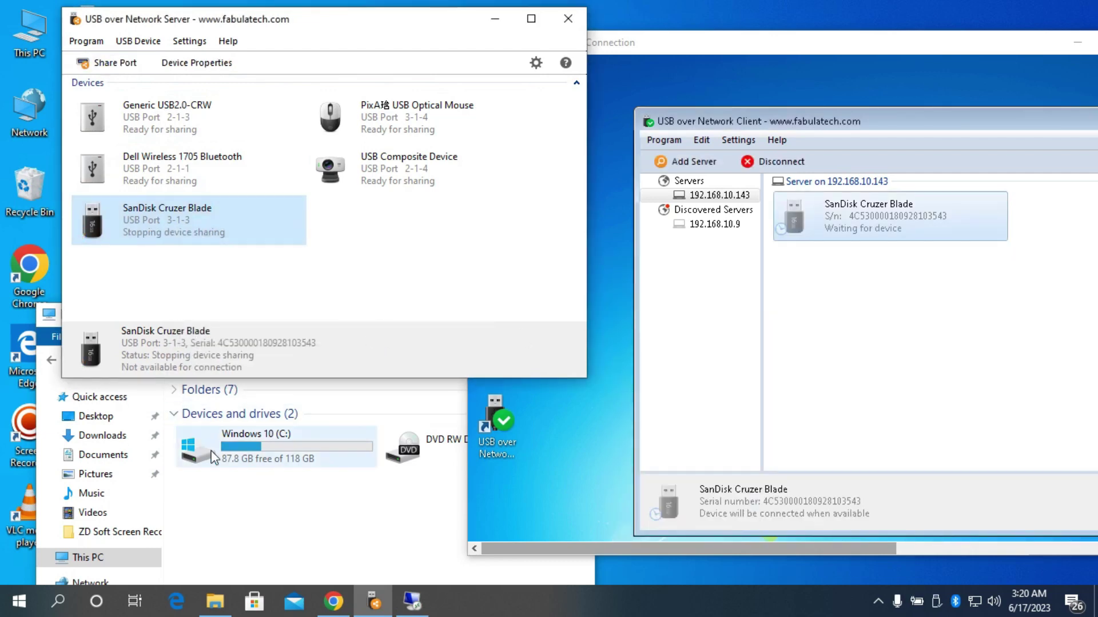
{"action": "left_click", "coordinate": [262, 507]}
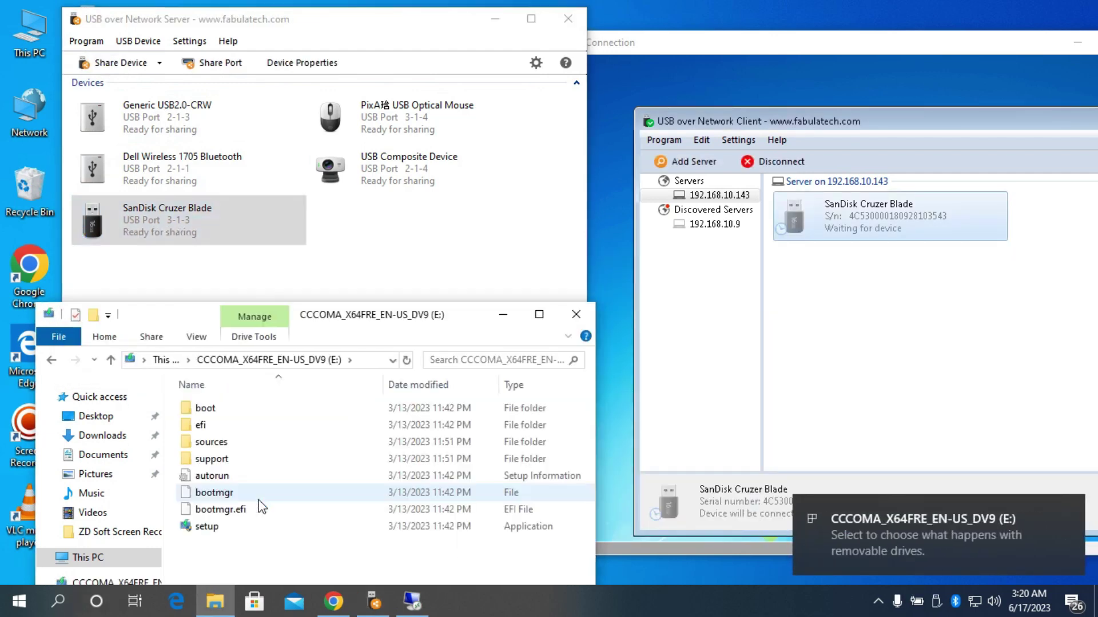
{"action": "left_click", "coordinate": [50, 360]}
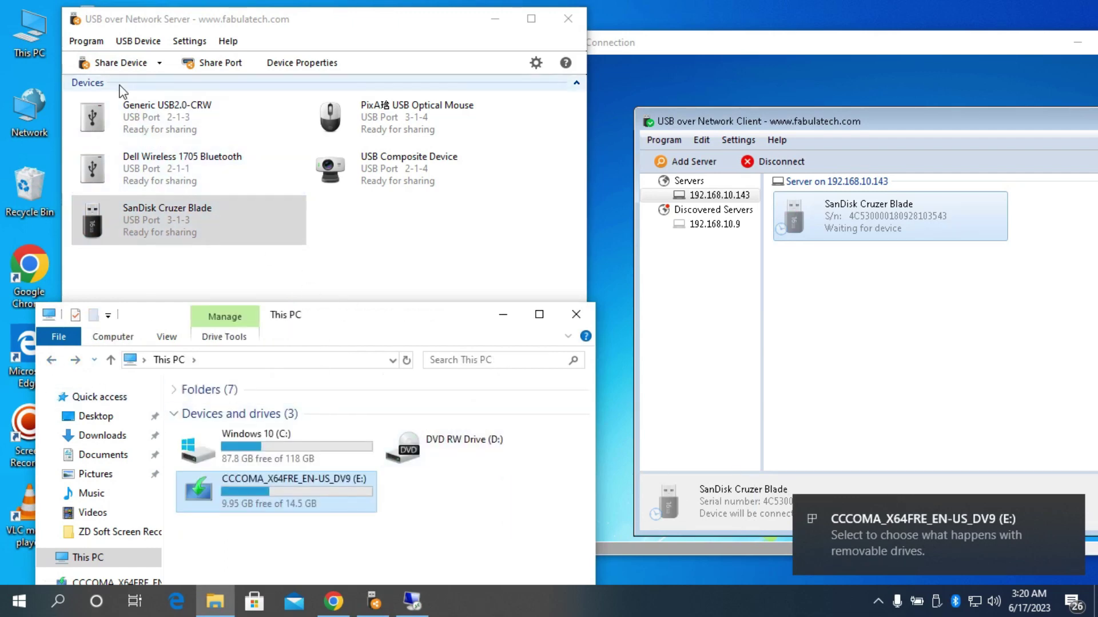
{"action": "left_click", "coordinate": [120, 64]}
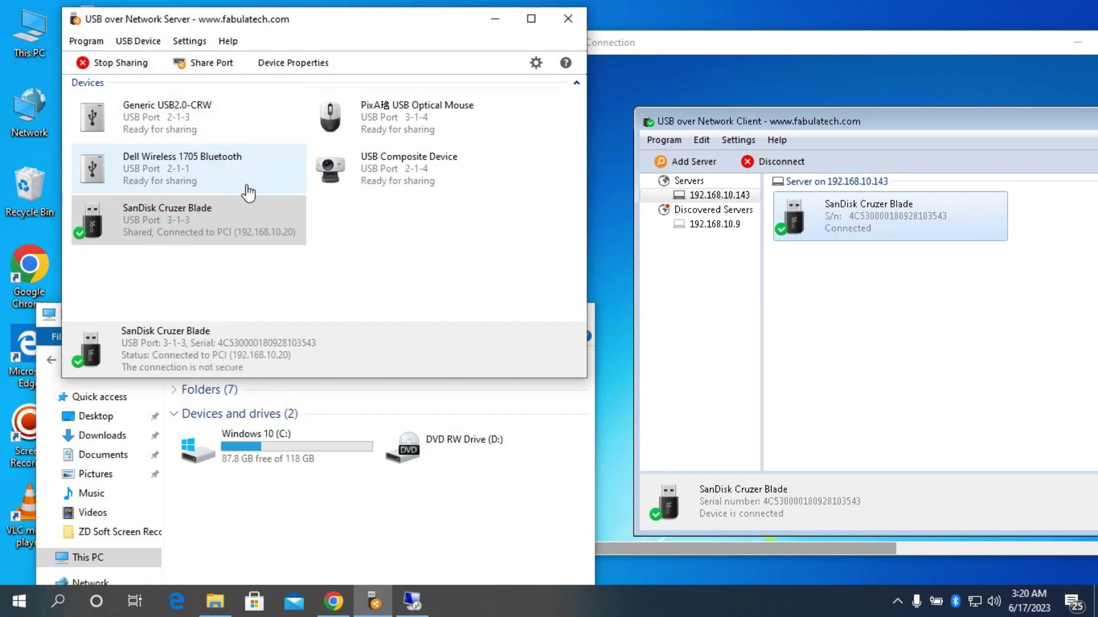
Maximize the pci Remote Desktop session and minimize USB over Network Client on the remote computer
{"action": "left_click", "coordinate": [921, 34]}
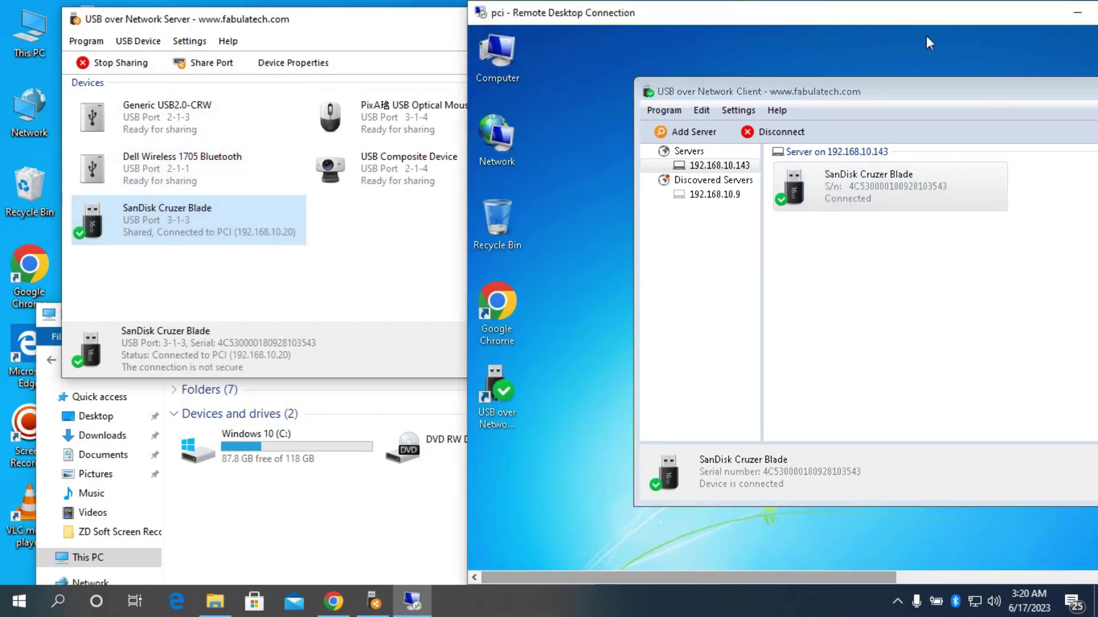
{"action": "left_click_drag", "start_coordinate": [981, 43], "coordinate": [737, 52]}
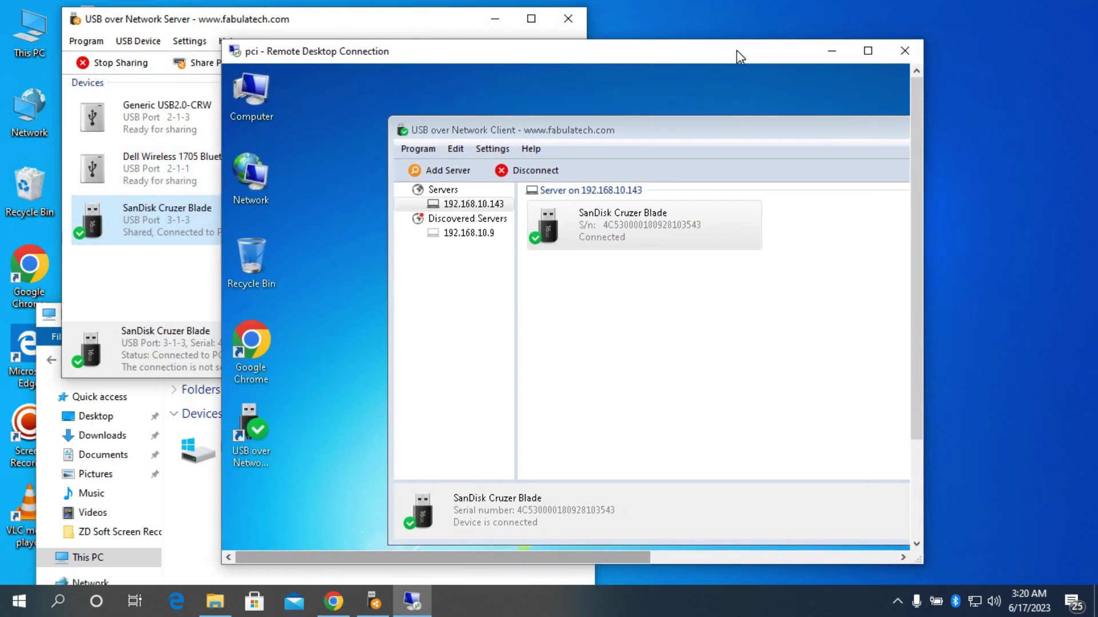
{"action": "left_click", "coordinate": [866, 57]}
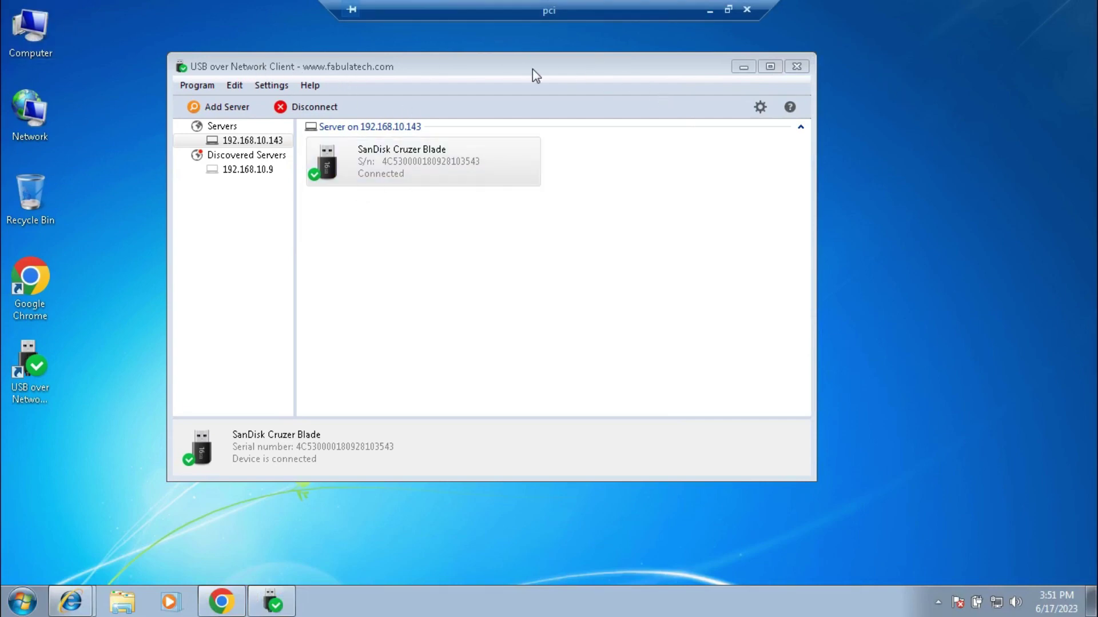
{"action": "left_click_drag", "start_coordinate": [590, 72], "coordinate": [842, 75]}
{"action": "left_click", "coordinate": [995, 70]}
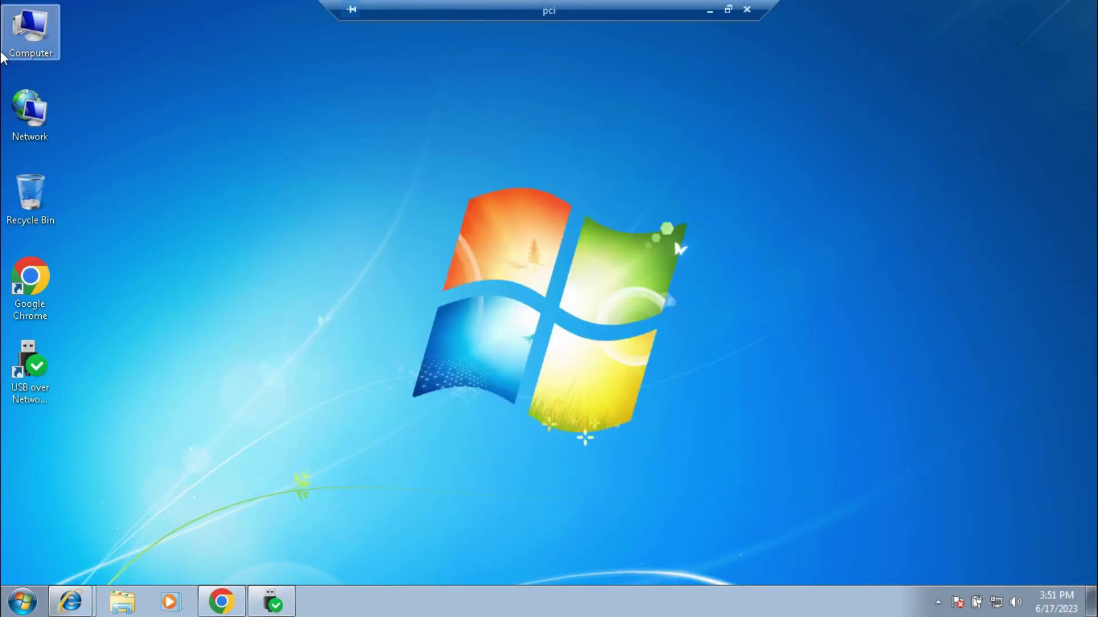
Open the Computer window on remote computer pci
{"action": "double_click", "coordinate": [21, 37]}
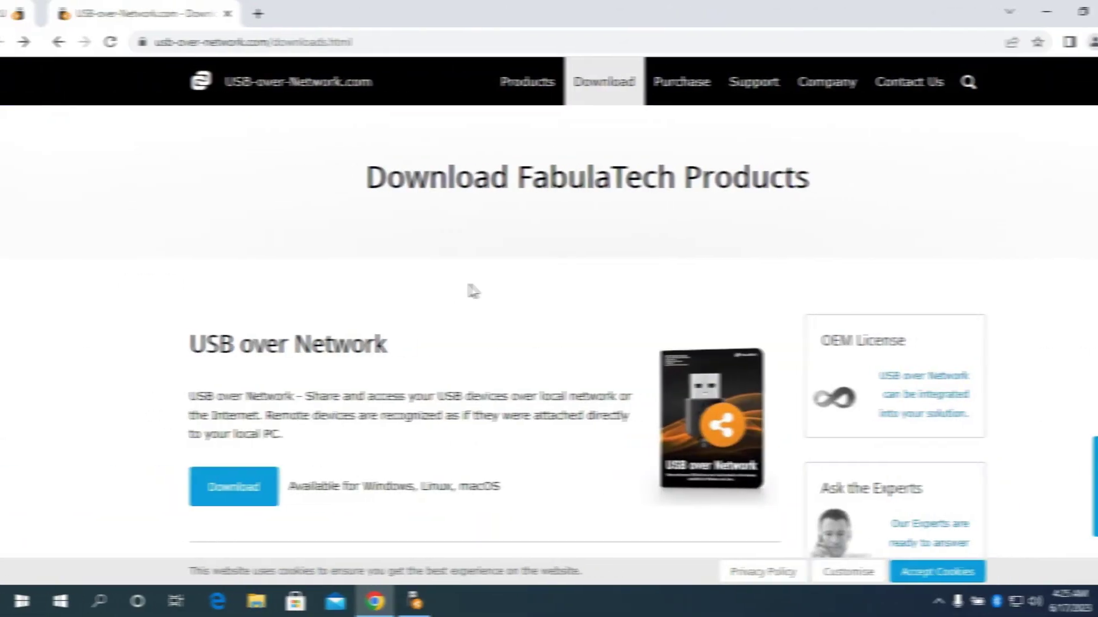
Switch to Chrome on the local PC and open the Buy USB over Network page from the site's product purchase list
{"action": "scroll", "coordinate": [471, 289], "scroll_direction": "down", "scroll_amount": 6}
{"action": "scroll", "coordinate": [490, 314], "scroll_direction": "up", "scroll_amount": 6}
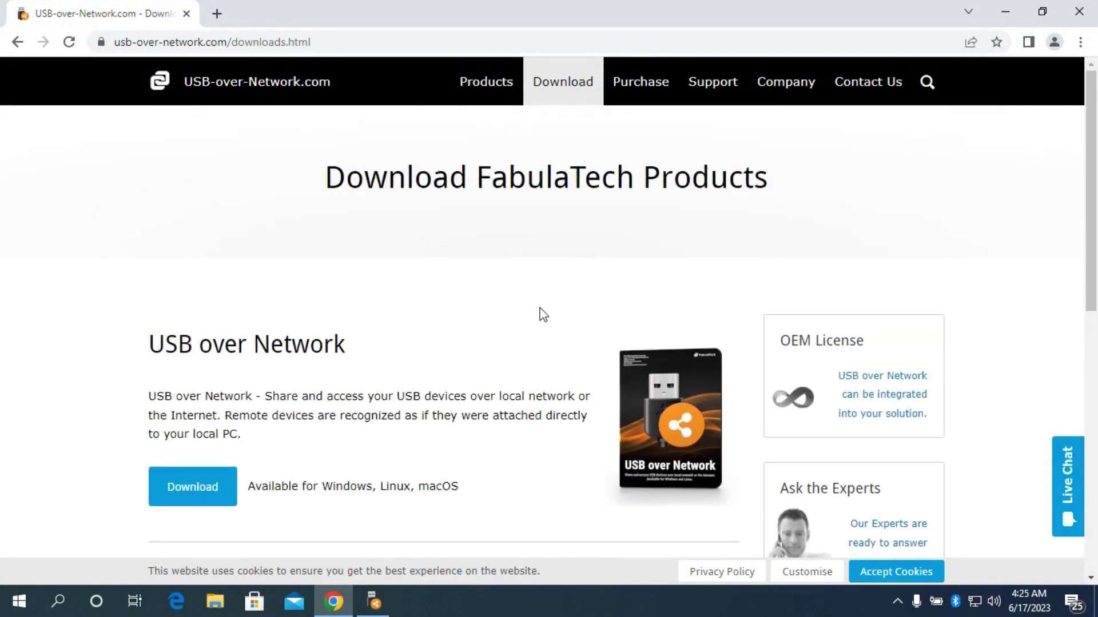
{"action": "scroll", "coordinate": [578, 200], "scroll_direction": "down", "scroll_amount": 1}
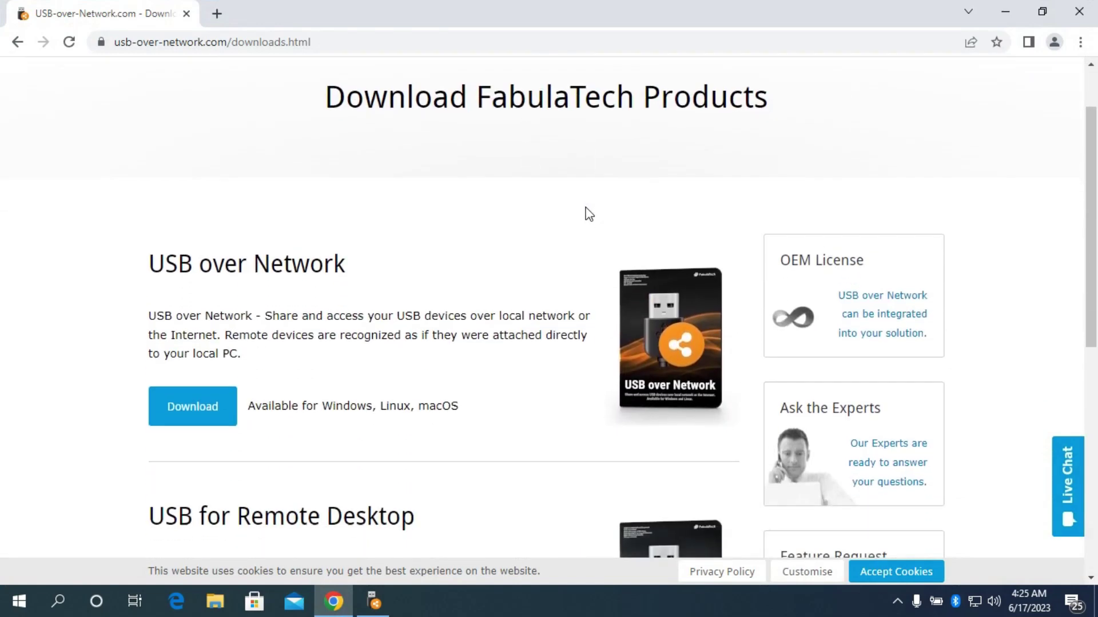
{"action": "scroll", "coordinate": [585, 214], "scroll_direction": "up", "scroll_amount": 1}
{"action": "mouse_move", "coordinate": [662, 88]}
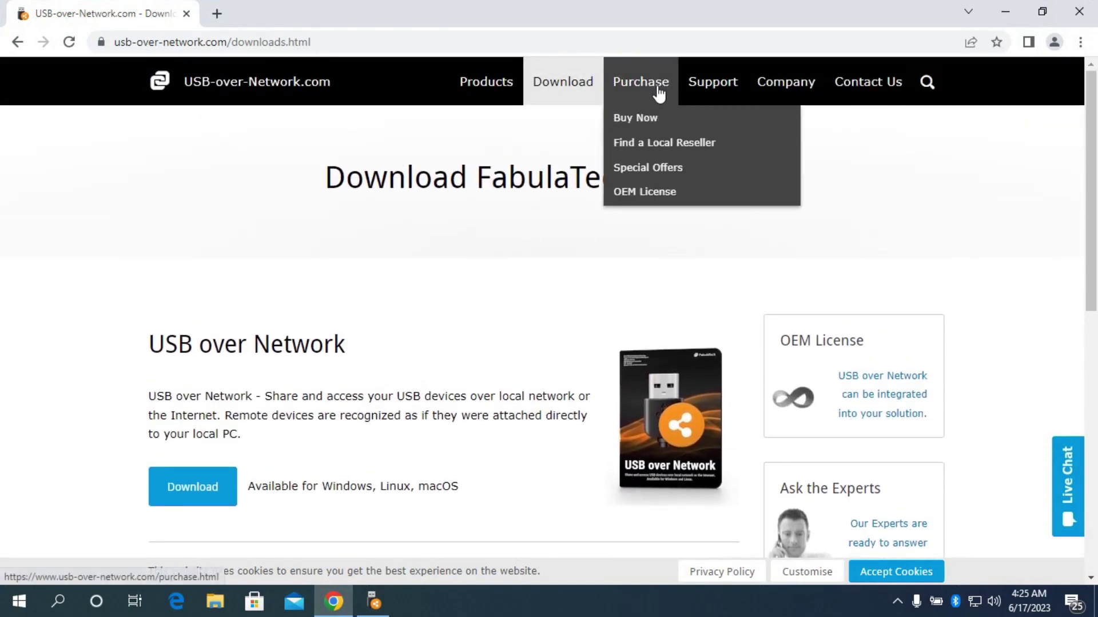
{"action": "left_click", "coordinate": [636, 118]}
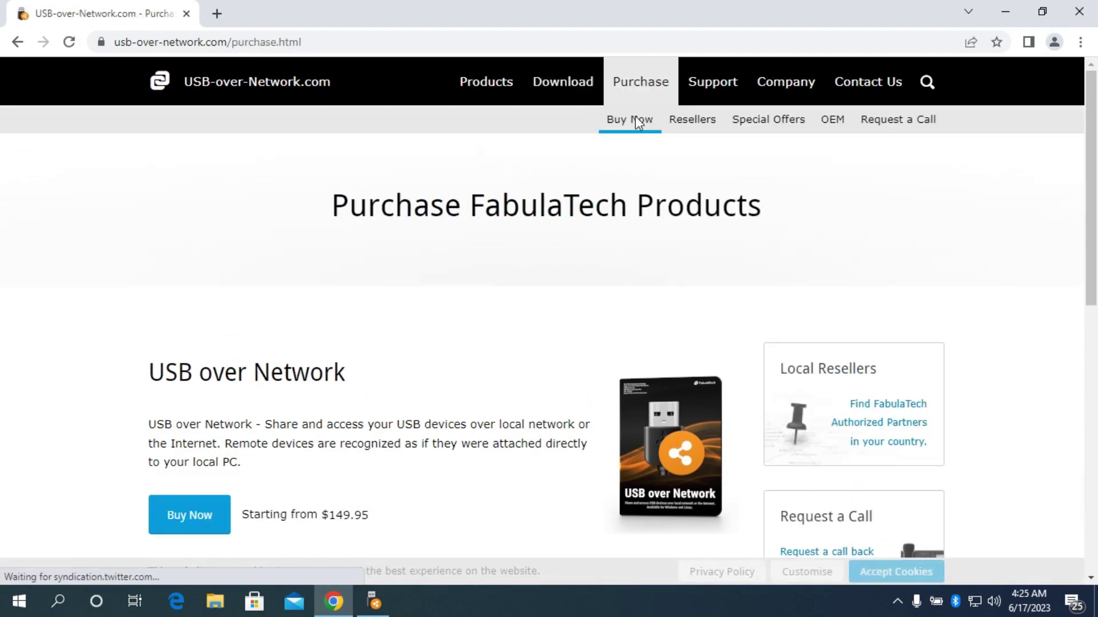
{"action": "scroll", "coordinate": [306, 246], "scroll_direction": "down", "scroll_amount": 3}
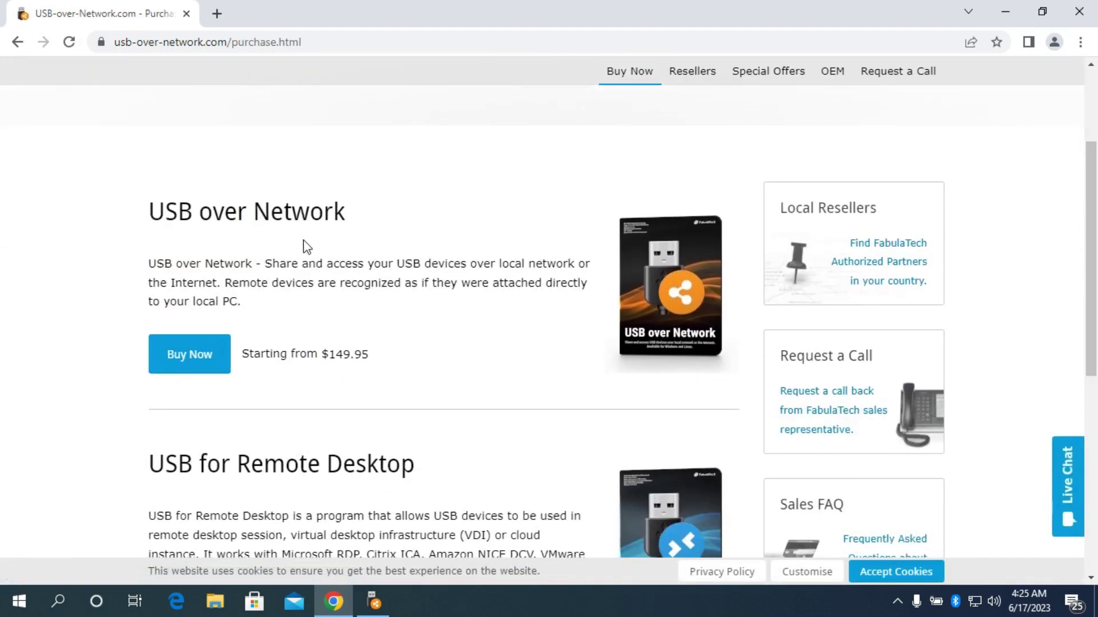
{"action": "left_click", "coordinate": [189, 356]}
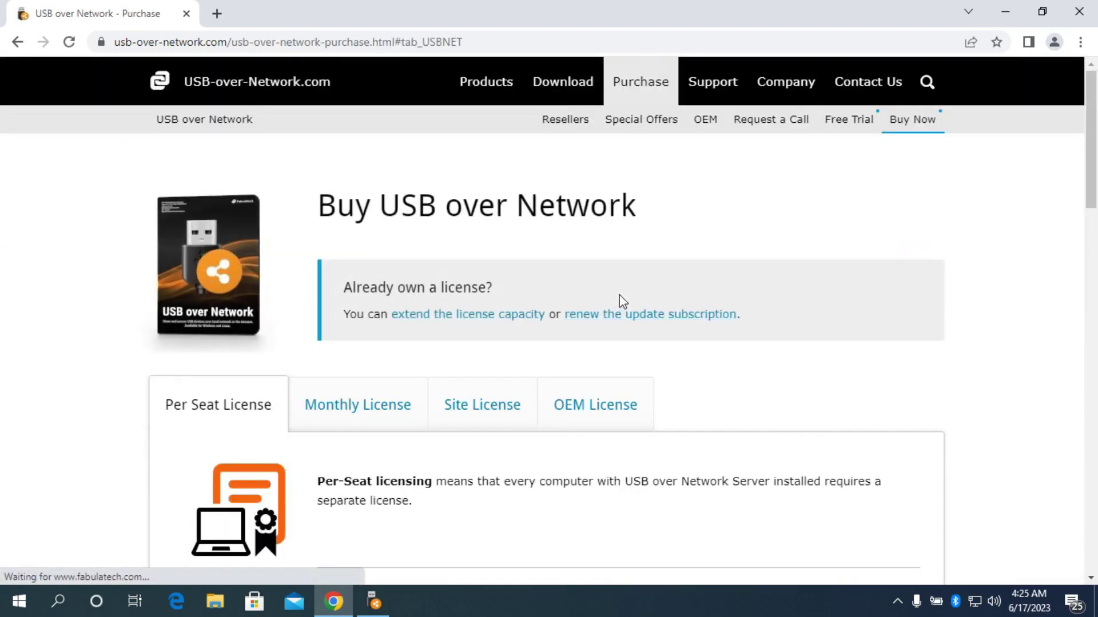
Review the device-count options of the Per Seat License and choose 2 USB devices
{"action": "scroll", "coordinate": [642, 361], "scroll_direction": "down", "scroll_amount": 1}
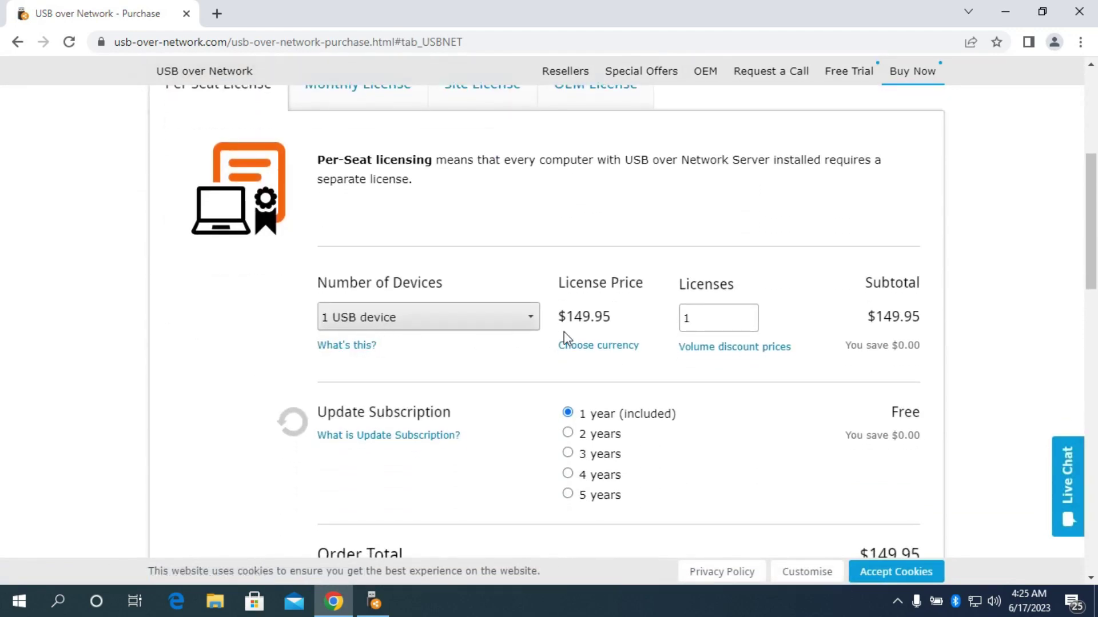
{"action": "left_click", "coordinate": [493, 324]}
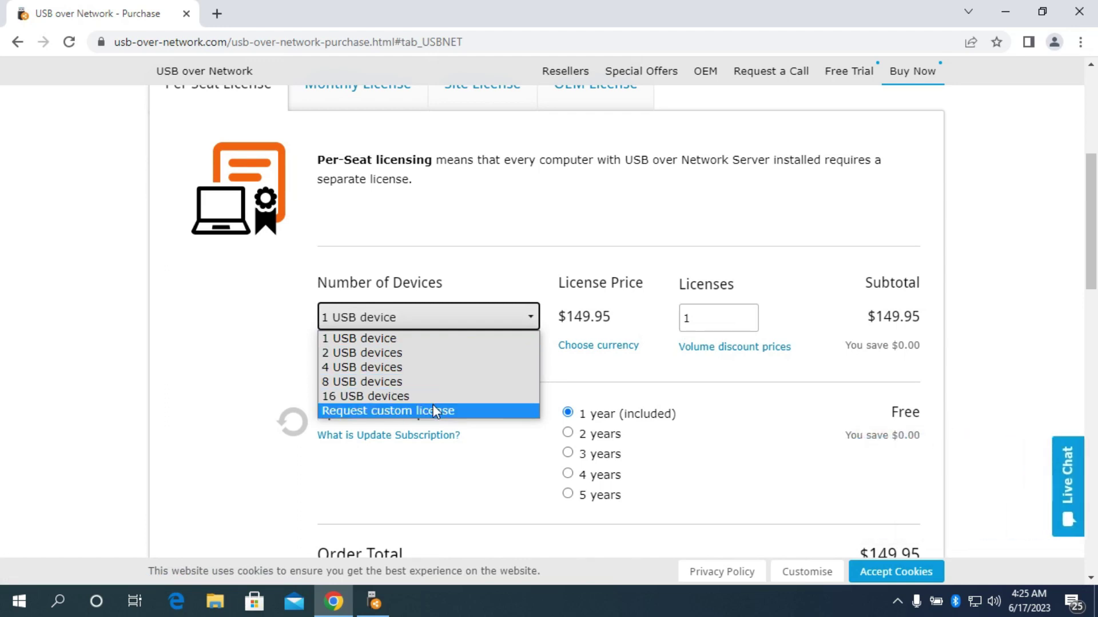
{"action": "left_click", "coordinate": [409, 354]}
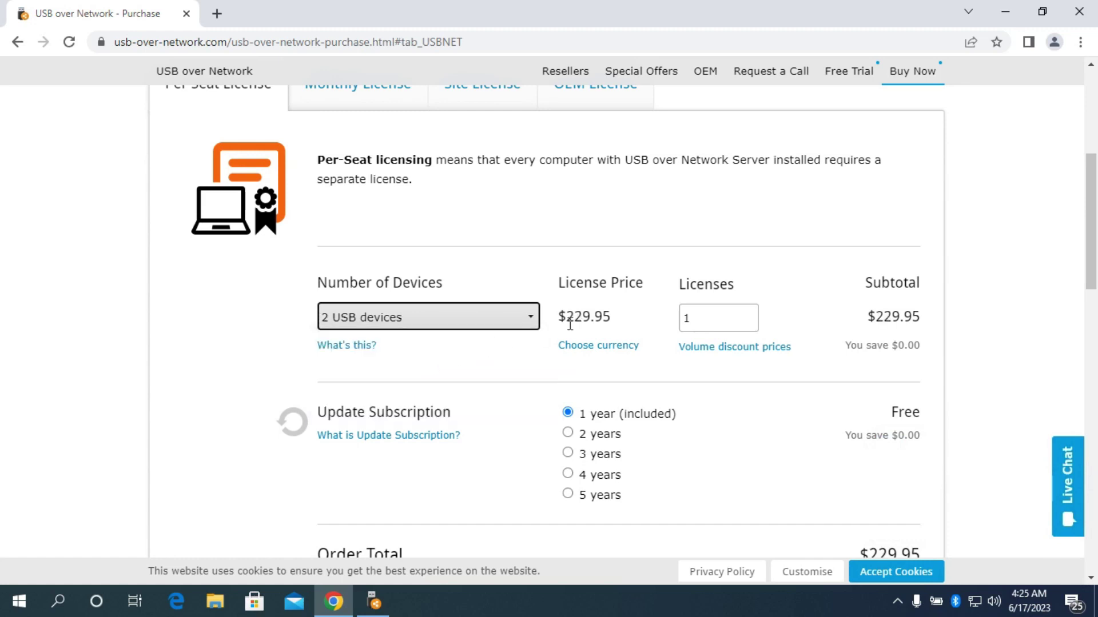
Try the 2-year update subscription to compare its price and return to 1 year (included)
{"action": "scroll", "coordinate": [866, 393], "scroll_direction": "down", "scroll_amount": 2}
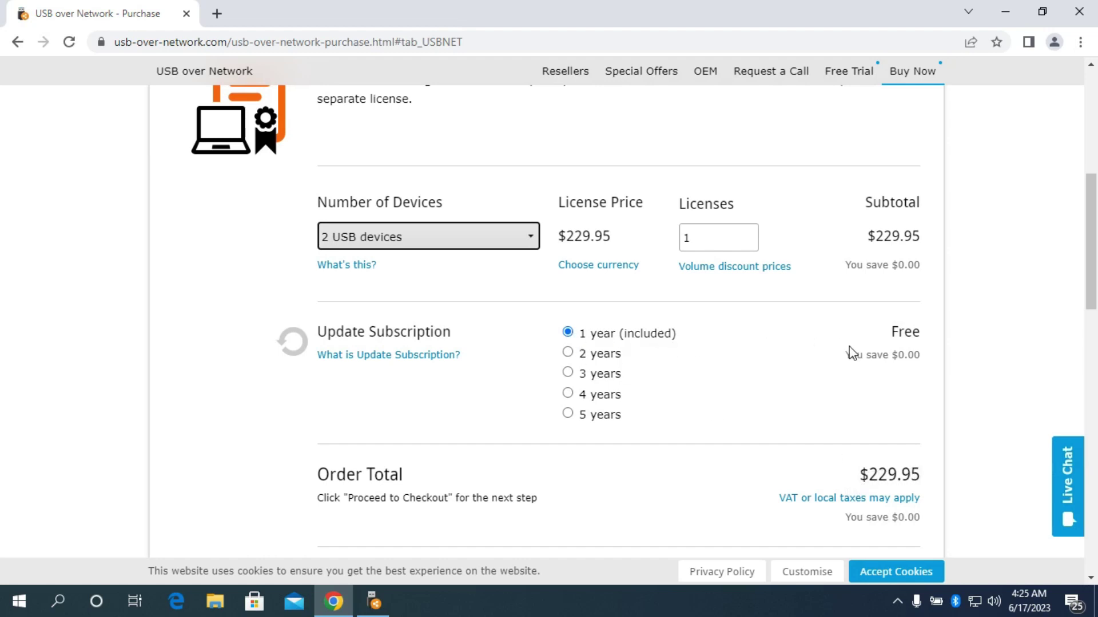
{"action": "left_click", "coordinate": [573, 354]}
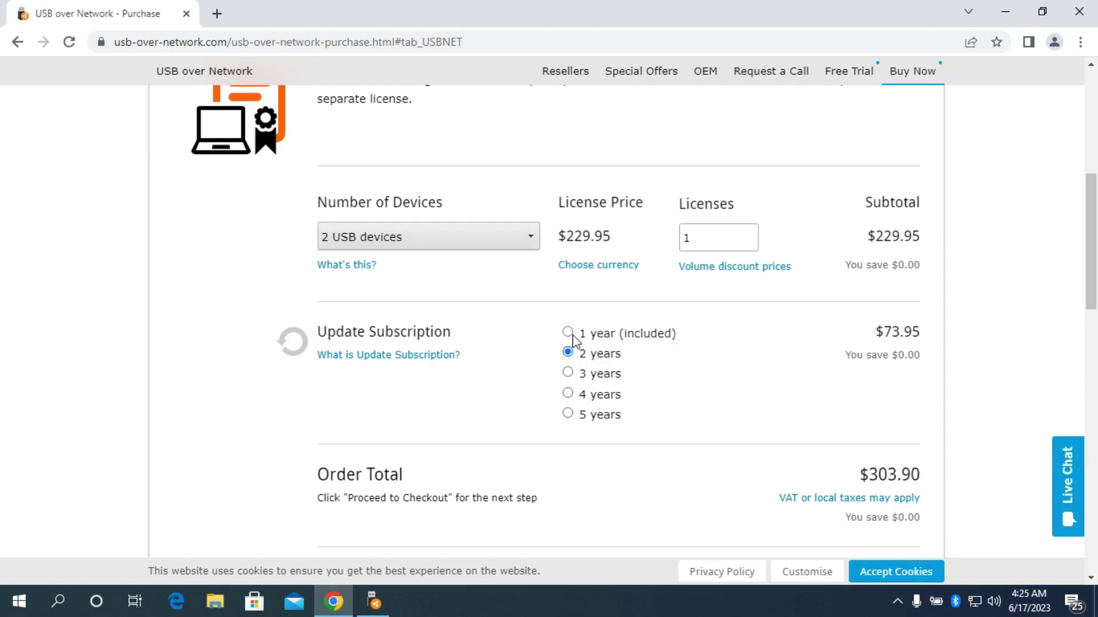
{"action": "left_click", "coordinate": [569, 333]}
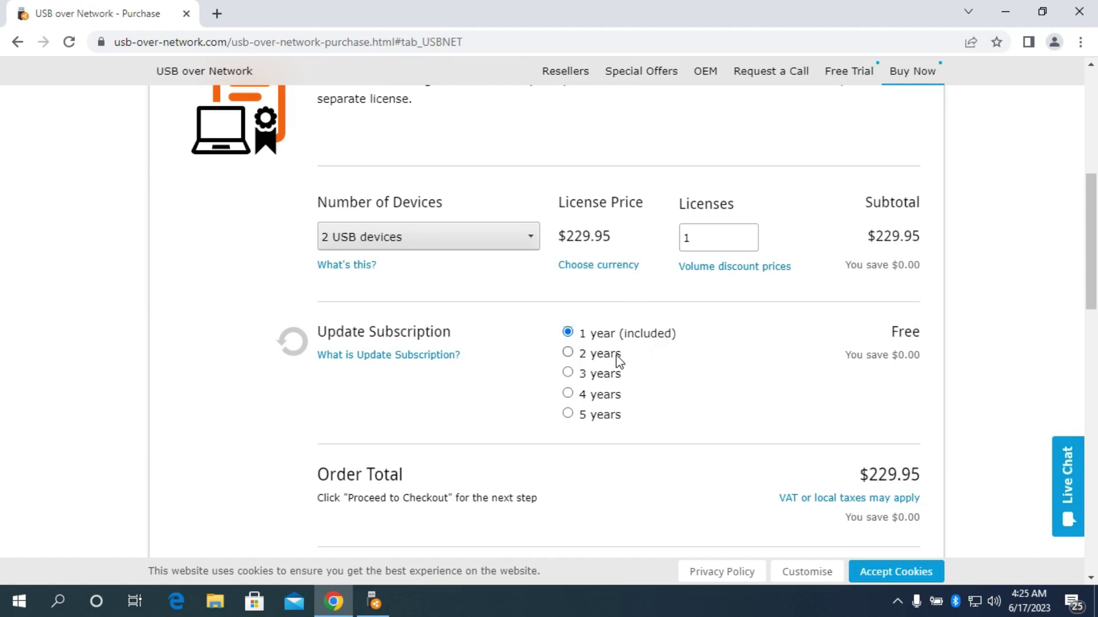
{"action": "left_click", "coordinate": [576, 357]}
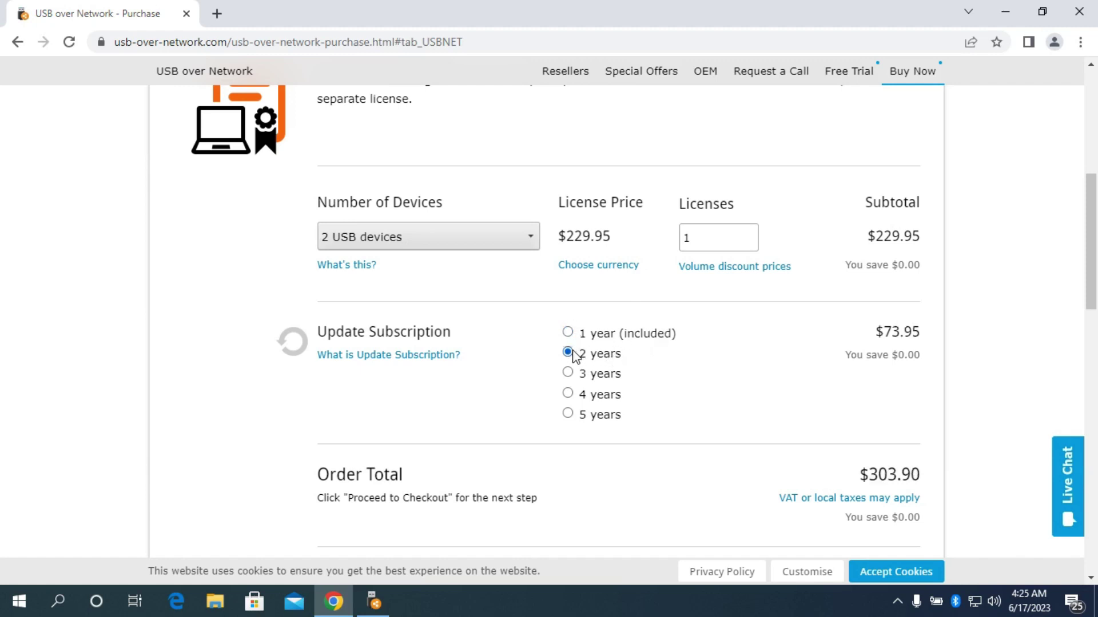
{"action": "left_click", "coordinate": [568, 334]}
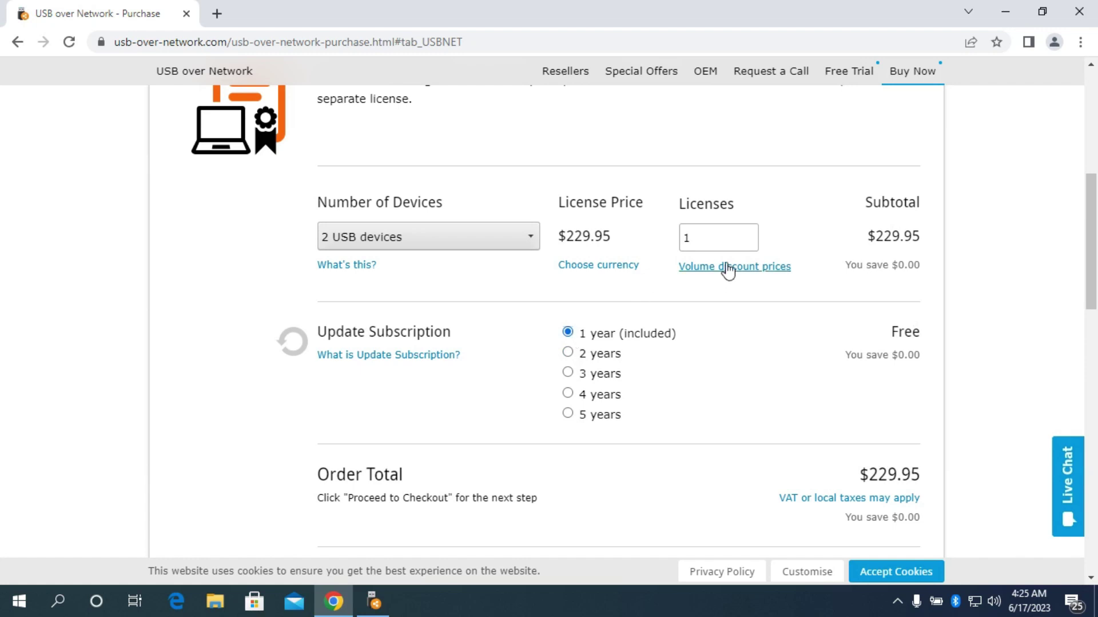
Set the number of devices to 1 USB device and copy the order total's amount
{"action": "left_click", "coordinate": [520, 238]}
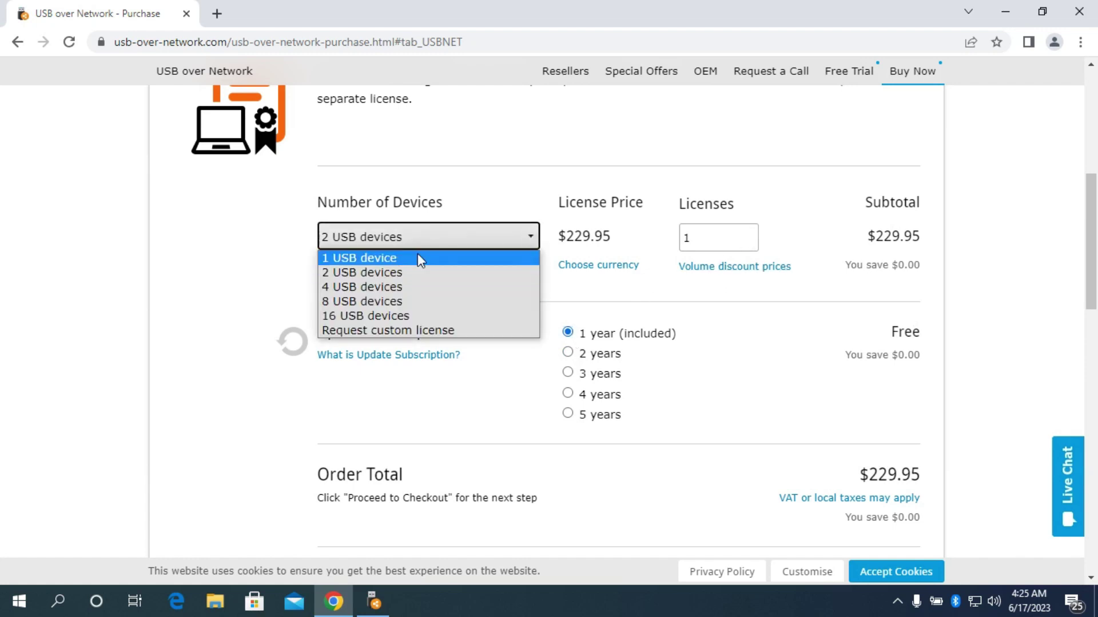
{"action": "left_click", "coordinate": [417, 254]}
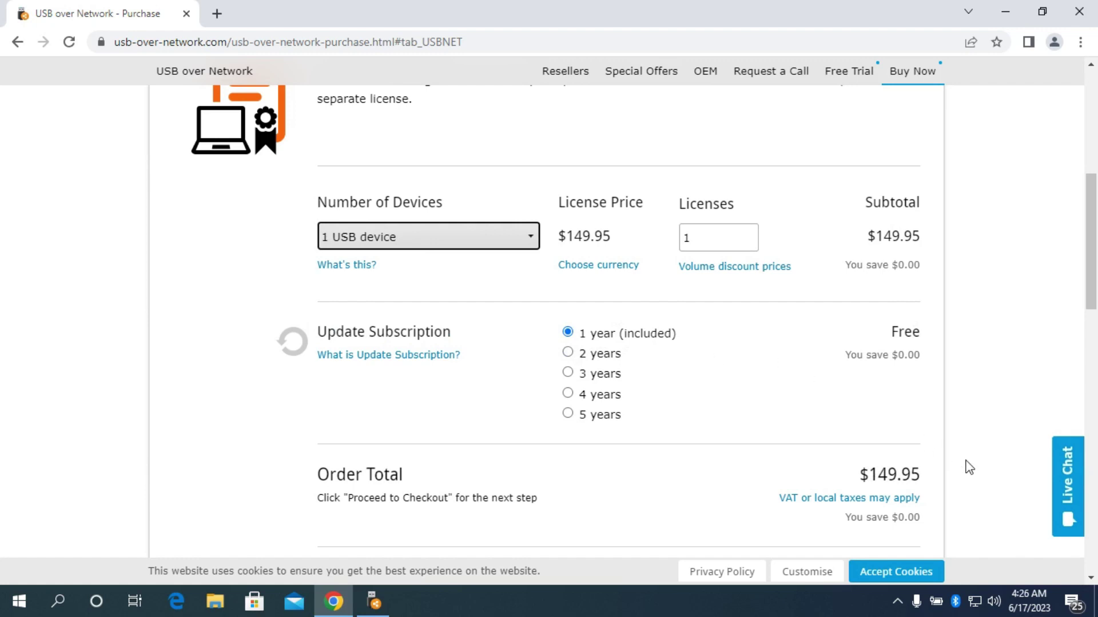
{"action": "left_click_drag", "start_coordinate": [918, 473], "coordinate": [871, 475]}
{"action": "right_click", "coordinate": [874, 474]}
{"action": "left_click", "coordinate": [872, 357]}
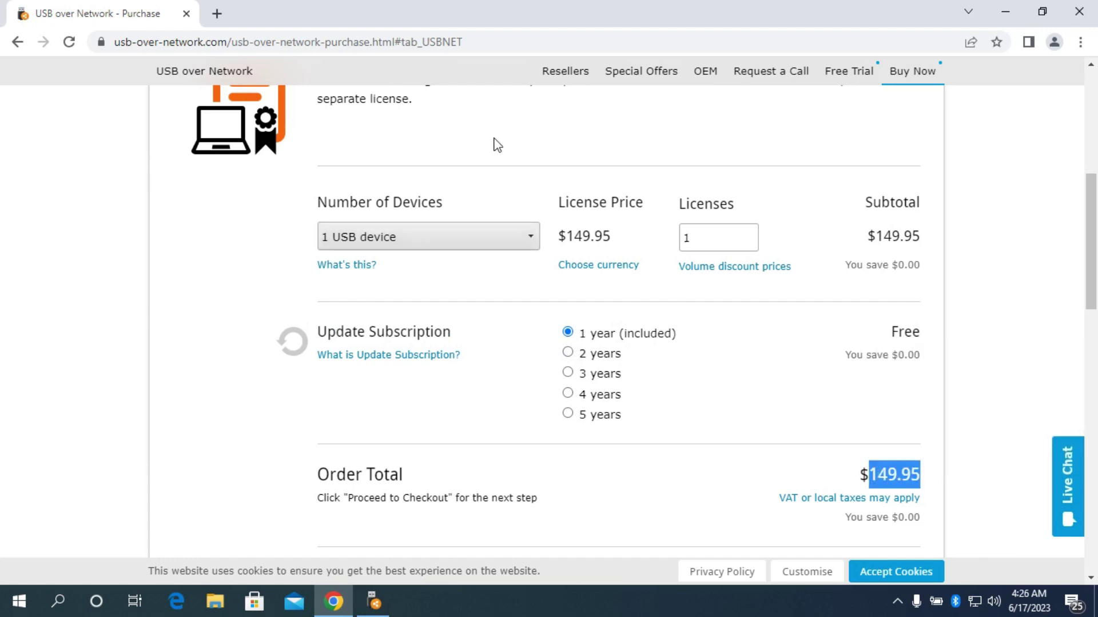
Open Google in a new browser tab and search for "doller to inr"
{"action": "left_click", "coordinate": [217, 14]}
{"action": "type", "text": "g"}
{"action": "key", "text": "Return"}
{"action": "left_click", "coordinate": [170, 258]}
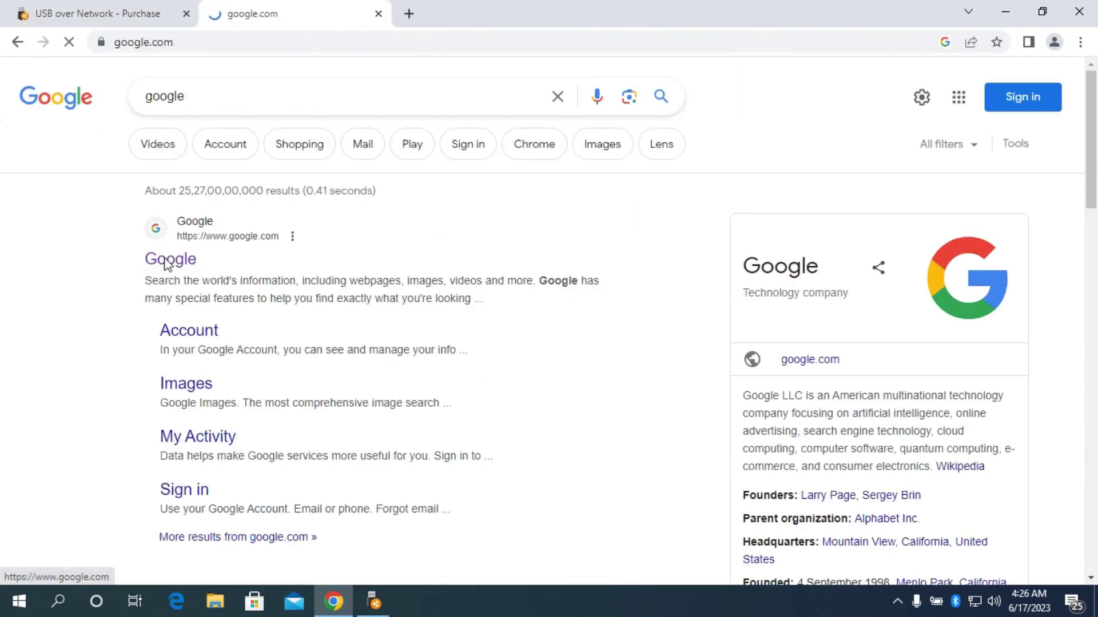
{"action": "type", "text": "doller"}
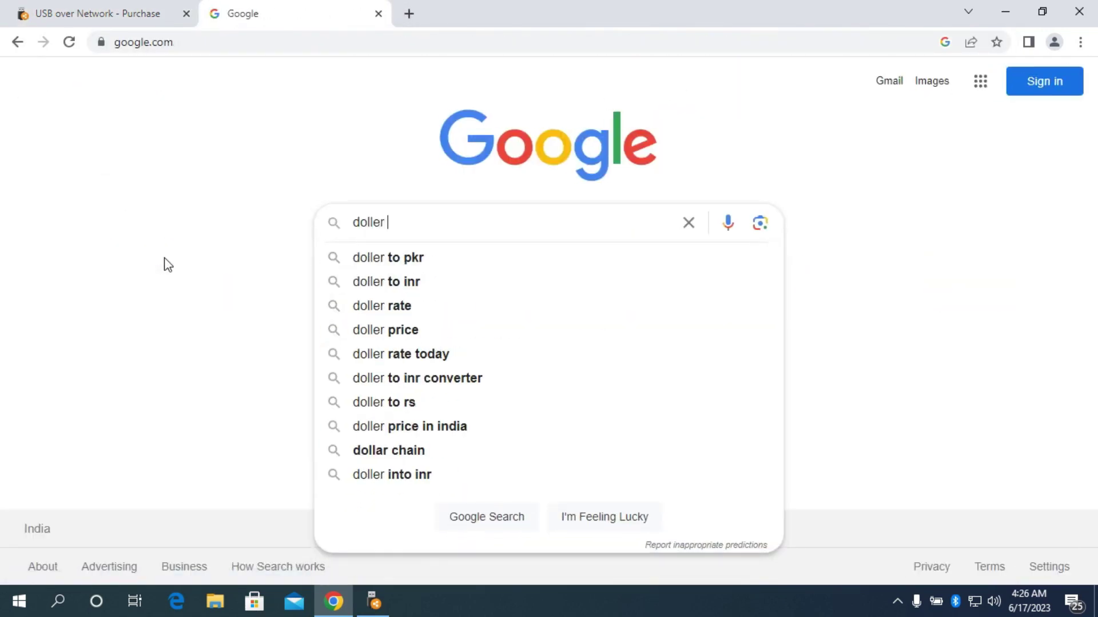
{"action": "left_click", "coordinate": [392, 280]}
Clear the United States Dollar amount in the currency converter and return to the USB over Network purchase page
{"action": "left_click", "coordinate": [177, 337]}
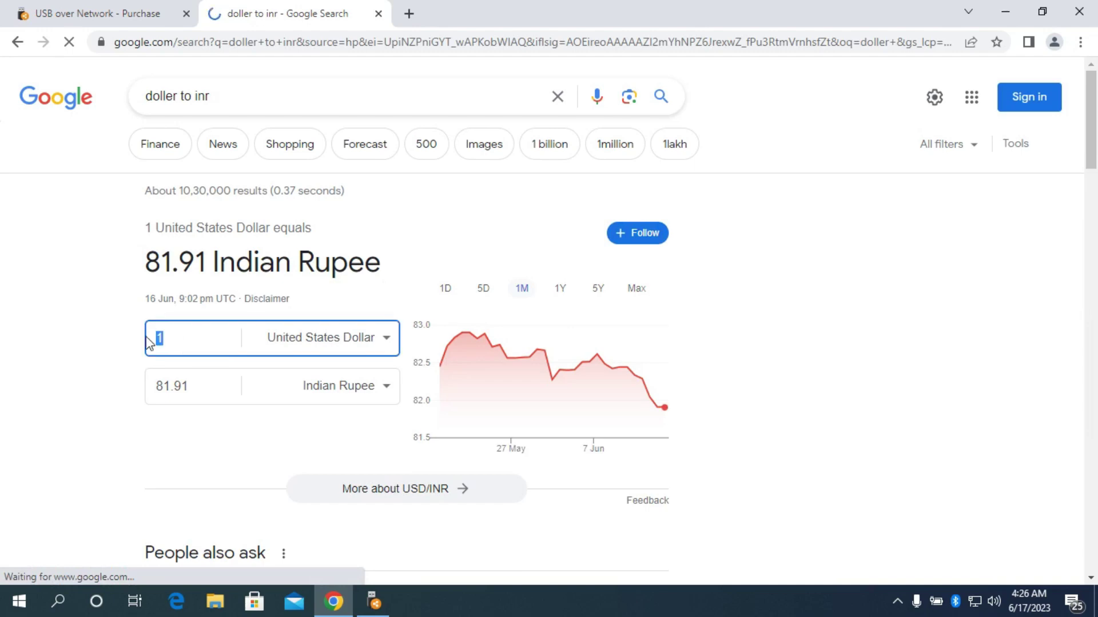
{"action": "key", "text": "BackSpace"}
{"action": "left_click", "coordinate": [110, 12]}
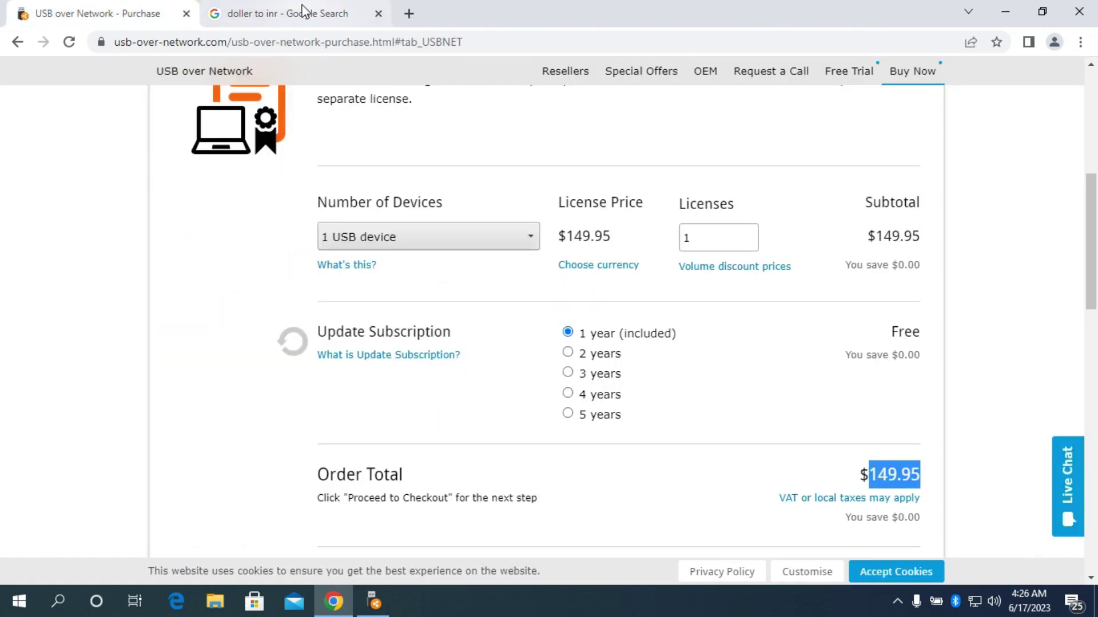